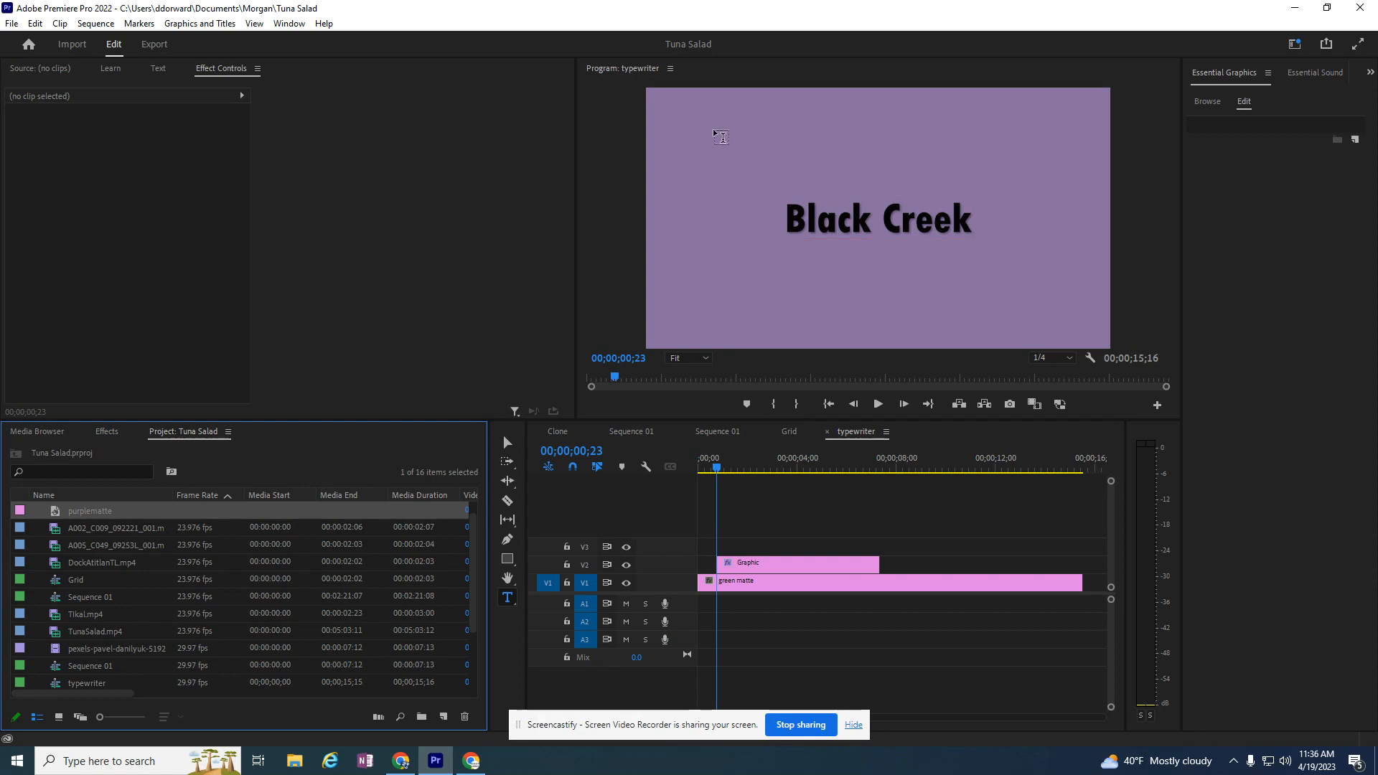
Step: Return the playhead to the start of the typewriter sequence and create a 1920 × 1080 Black Video item at 29.97 fps Drop-Frame
{"action": "left_click", "coordinate": [802, 561]}
{"action": "left_click_drag", "start_coordinate": [729, 468], "coordinate": [692, 498]}
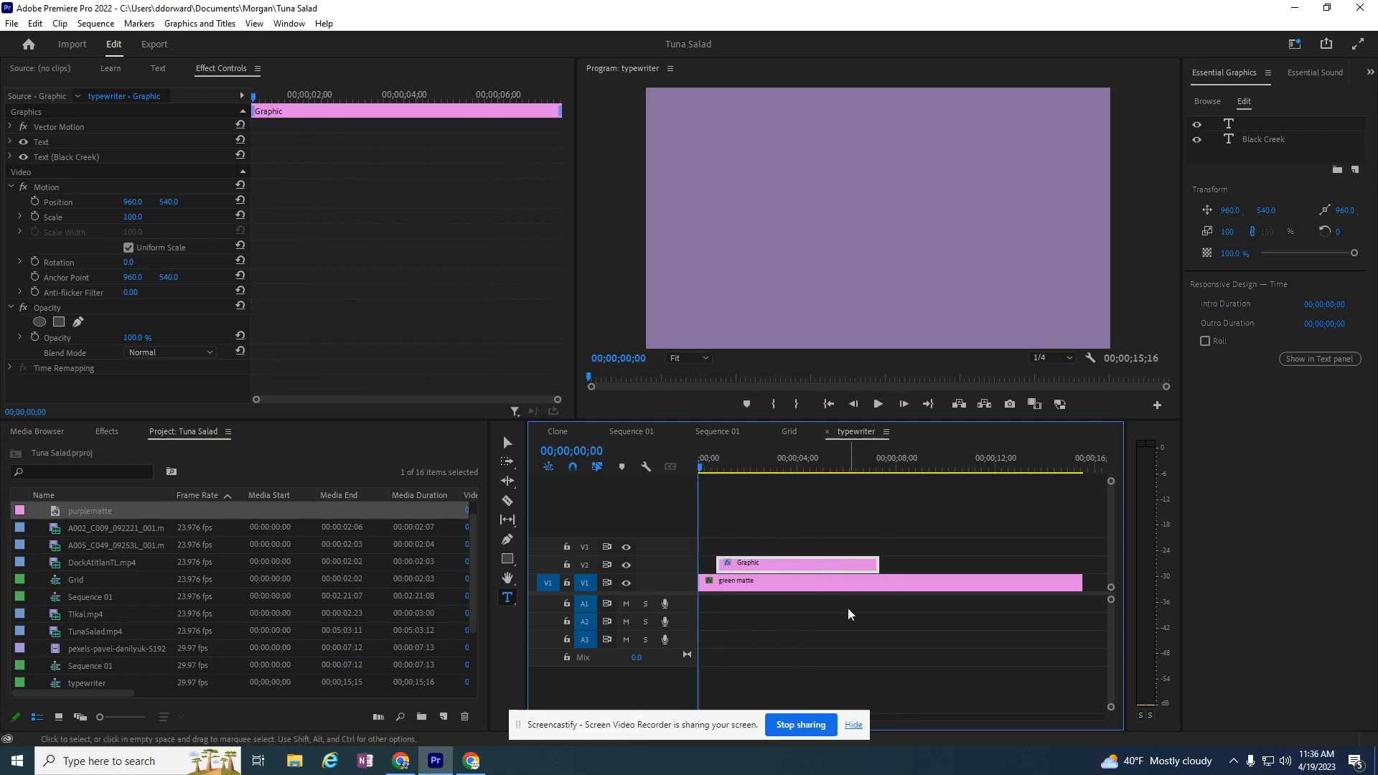
{"action": "left_click", "coordinate": [790, 585]}
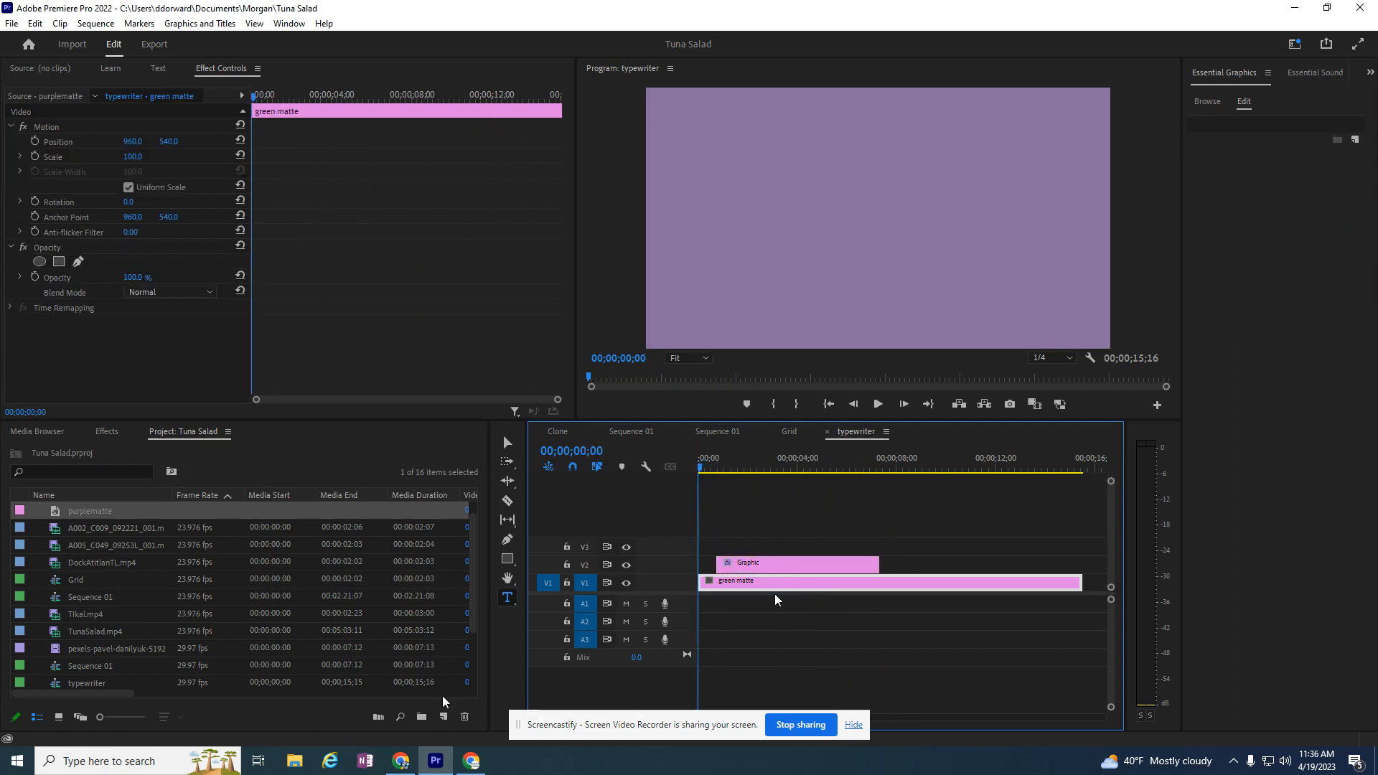
{"action": "left_click", "coordinate": [444, 716]}
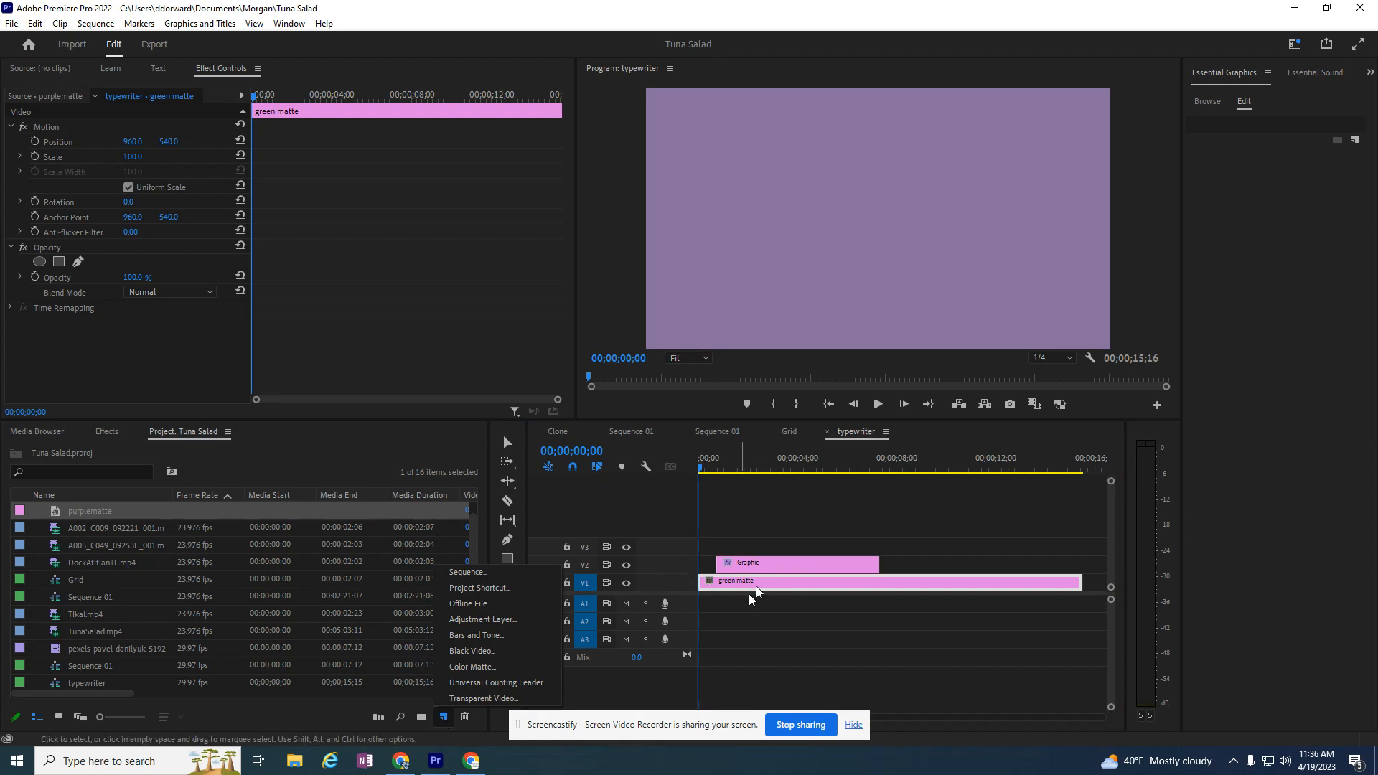
{"action": "left_click_drag", "start_coordinate": [707, 473], "coordinate": [671, 490]}
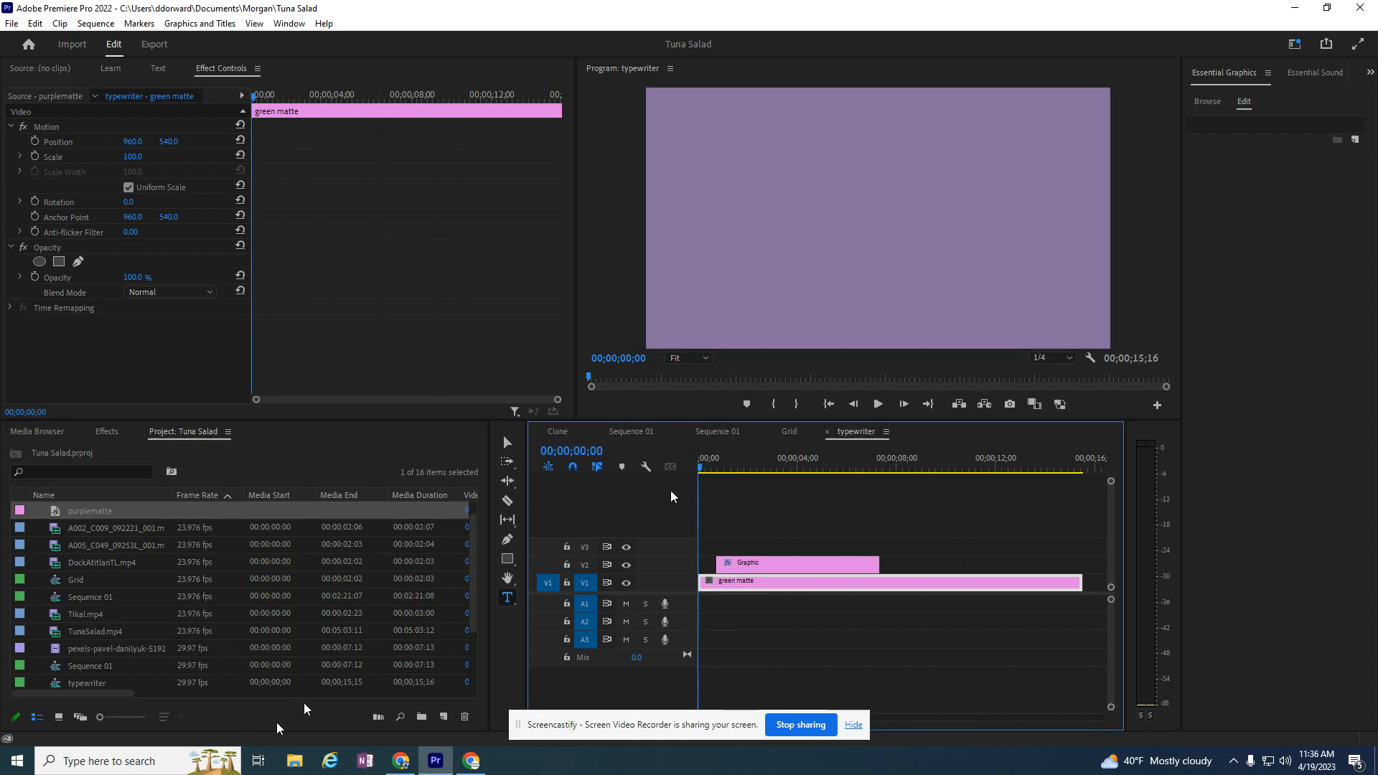
{"action": "left_click", "coordinate": [444, 717]}
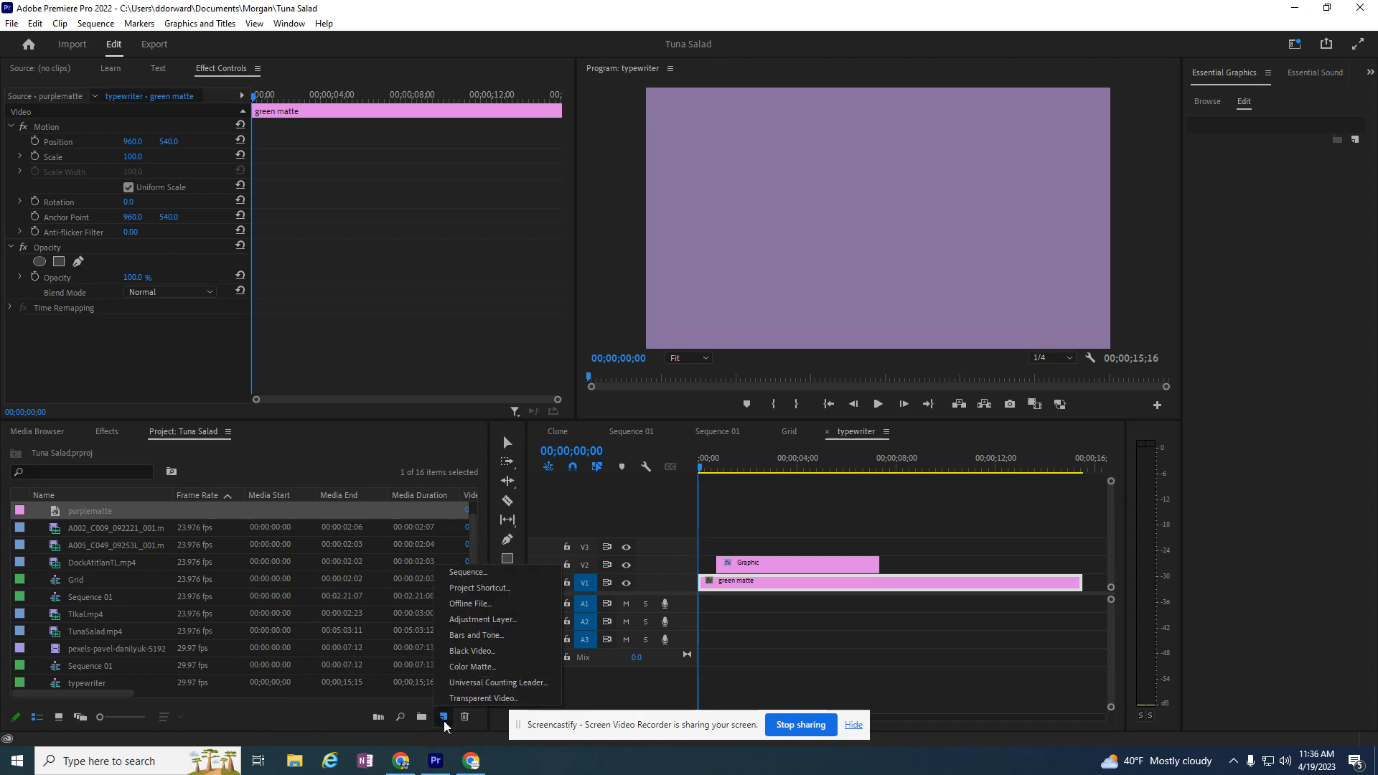
{"action": "left_click", "coordinate": [475, 652]}
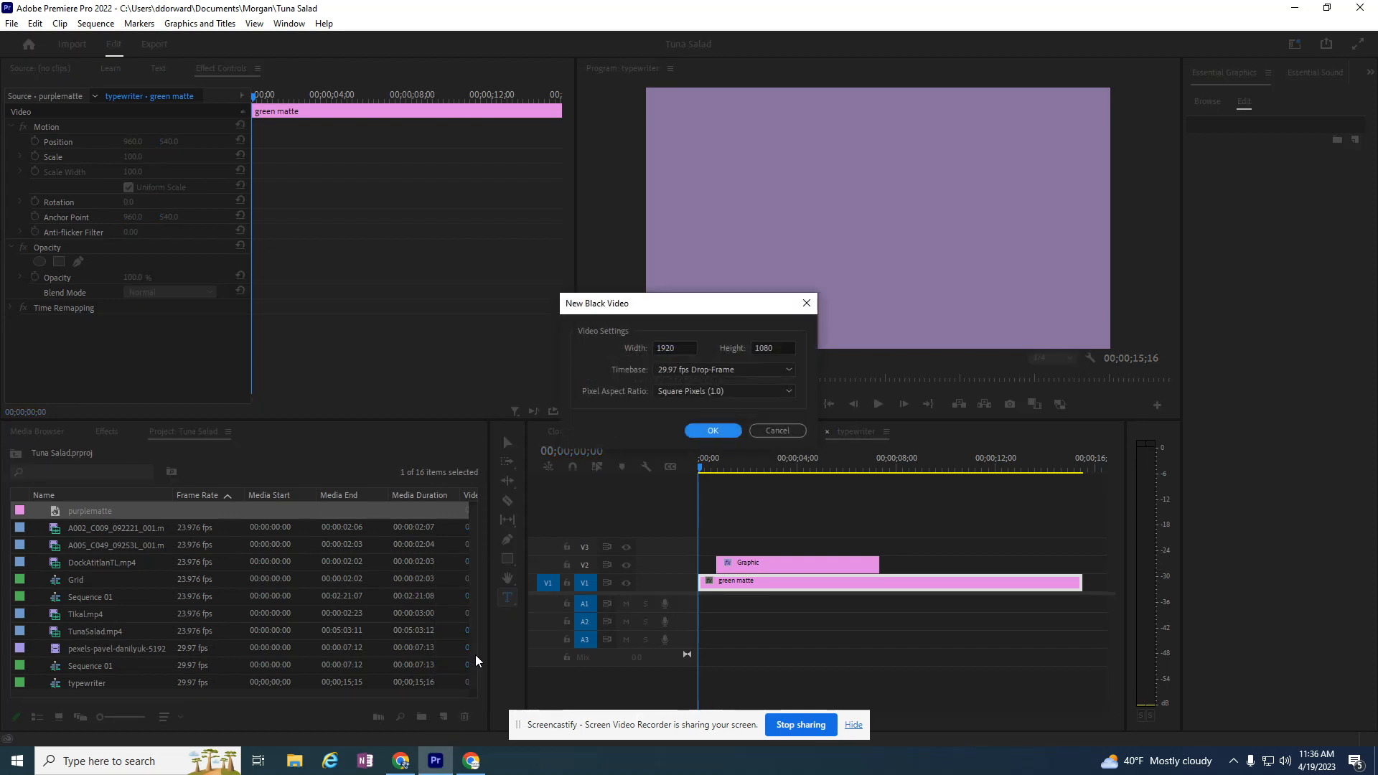
{"action": "left_click", "coordinate": [710, 432]}
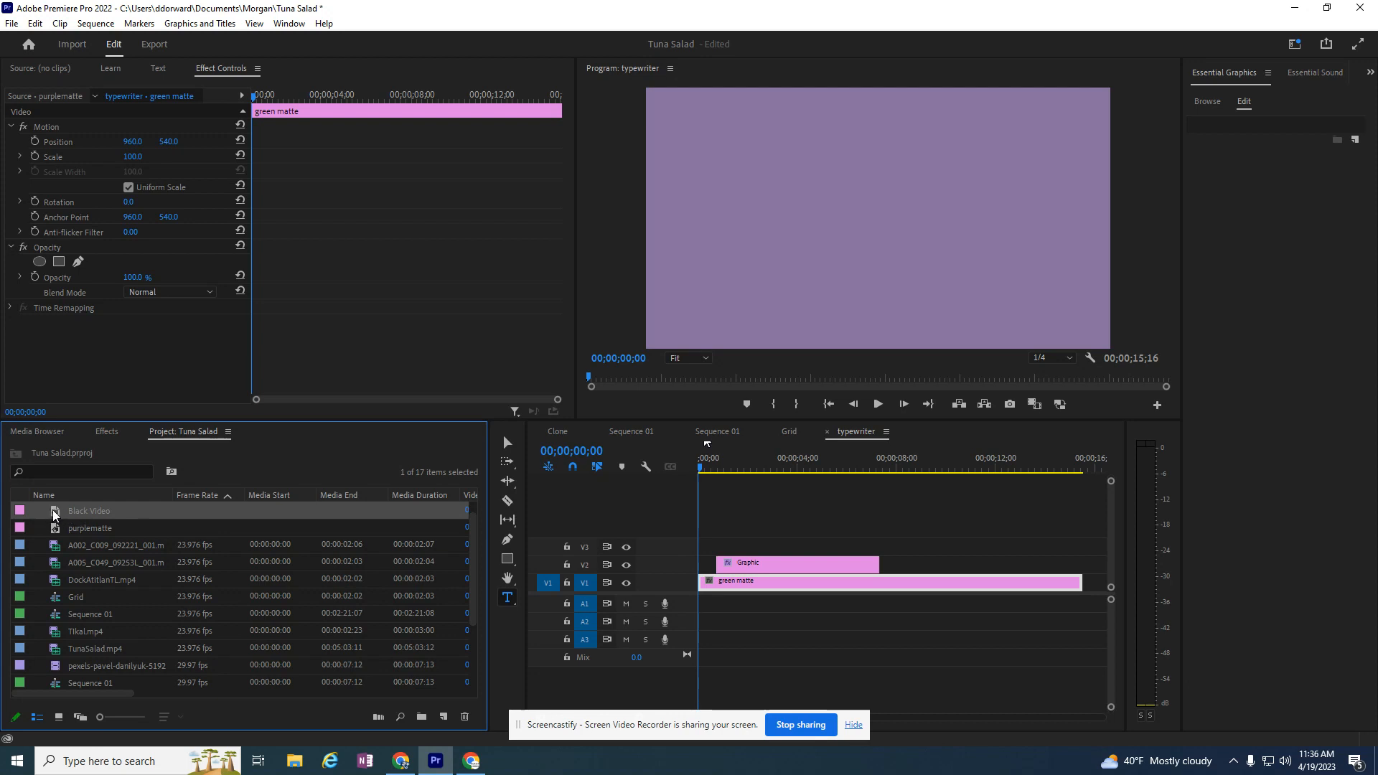
Step: Place the Black Video on track V3 at the sequence start and extend it to the end of the Graphic clip
{"action": "left_click_drag", "start_coordinate": [56, 515], "coordinate": [689, 553]}
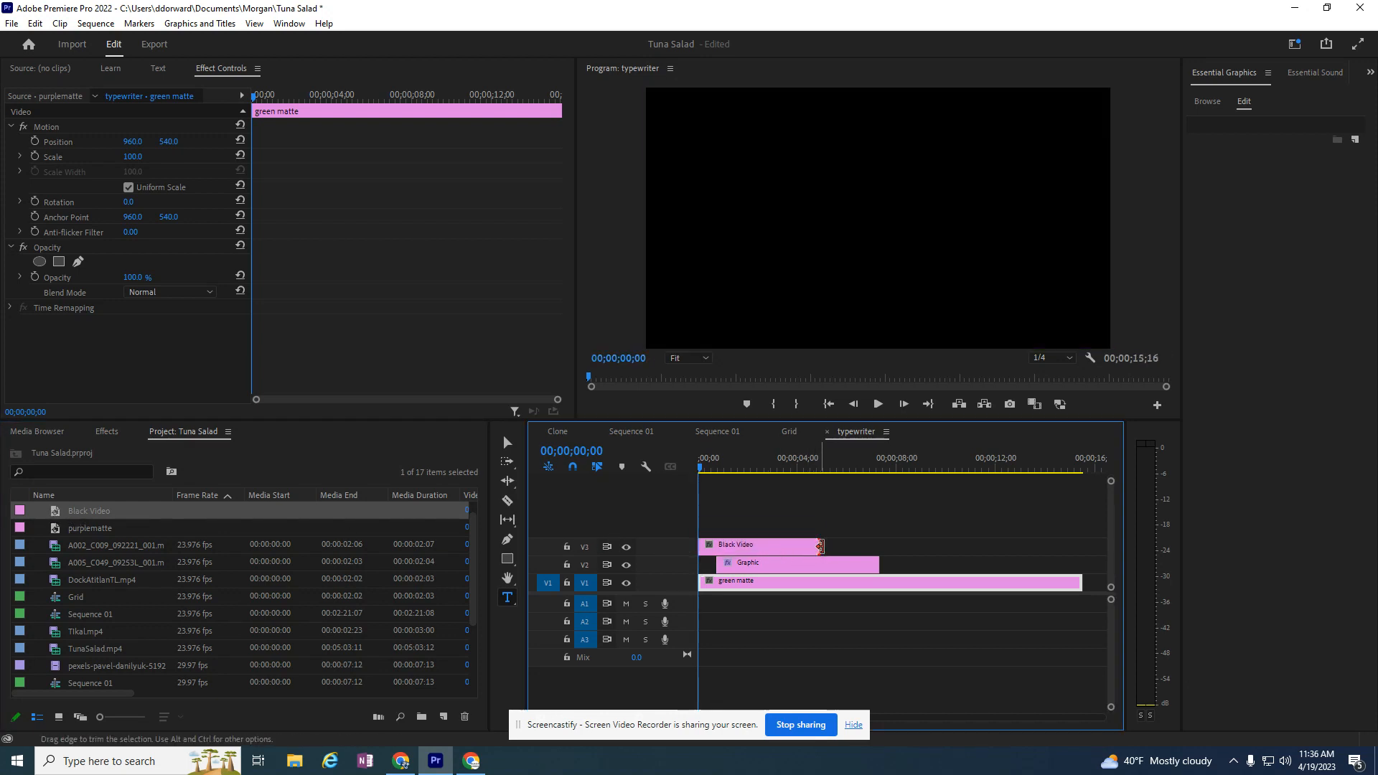
{"action": "left_click_drag", "start_coordinate": [819, 547], "coordinate": [879, 547]}
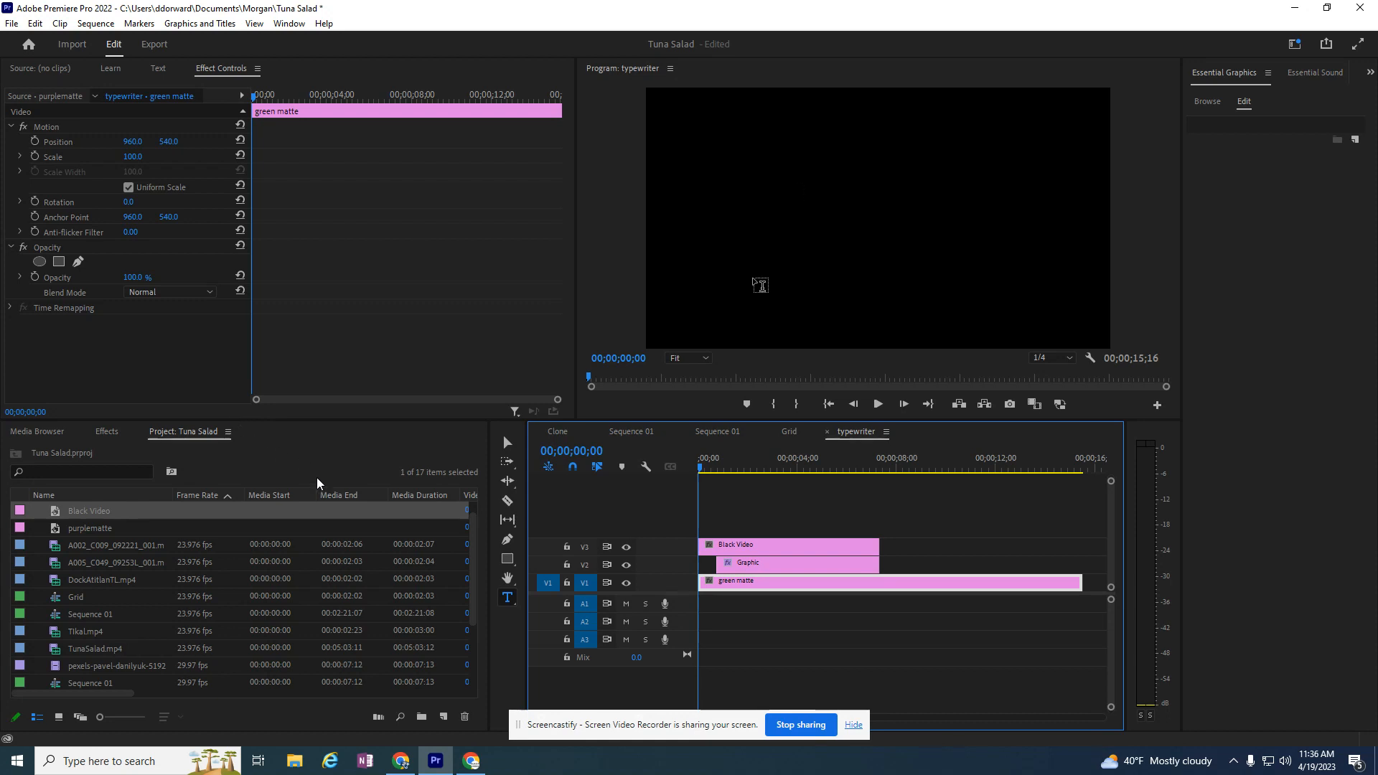
{"action": "left_click", "coordinate": [743, 549]}
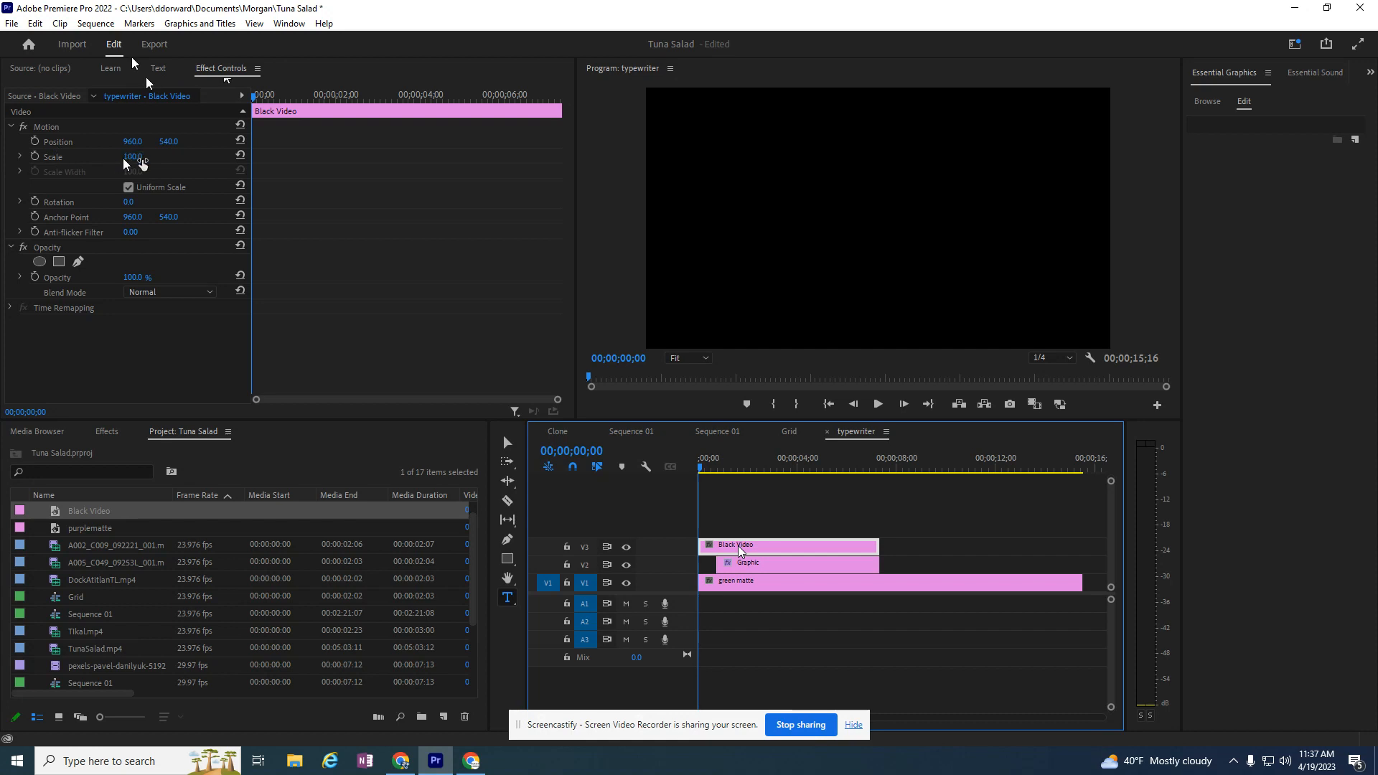
Step: Disable uniform scaling on the Black Video clip and set its scale width to 2
{"action": "left_click_drag", "start_coordinate": [142, 156], "coordinate": [114, 160]}
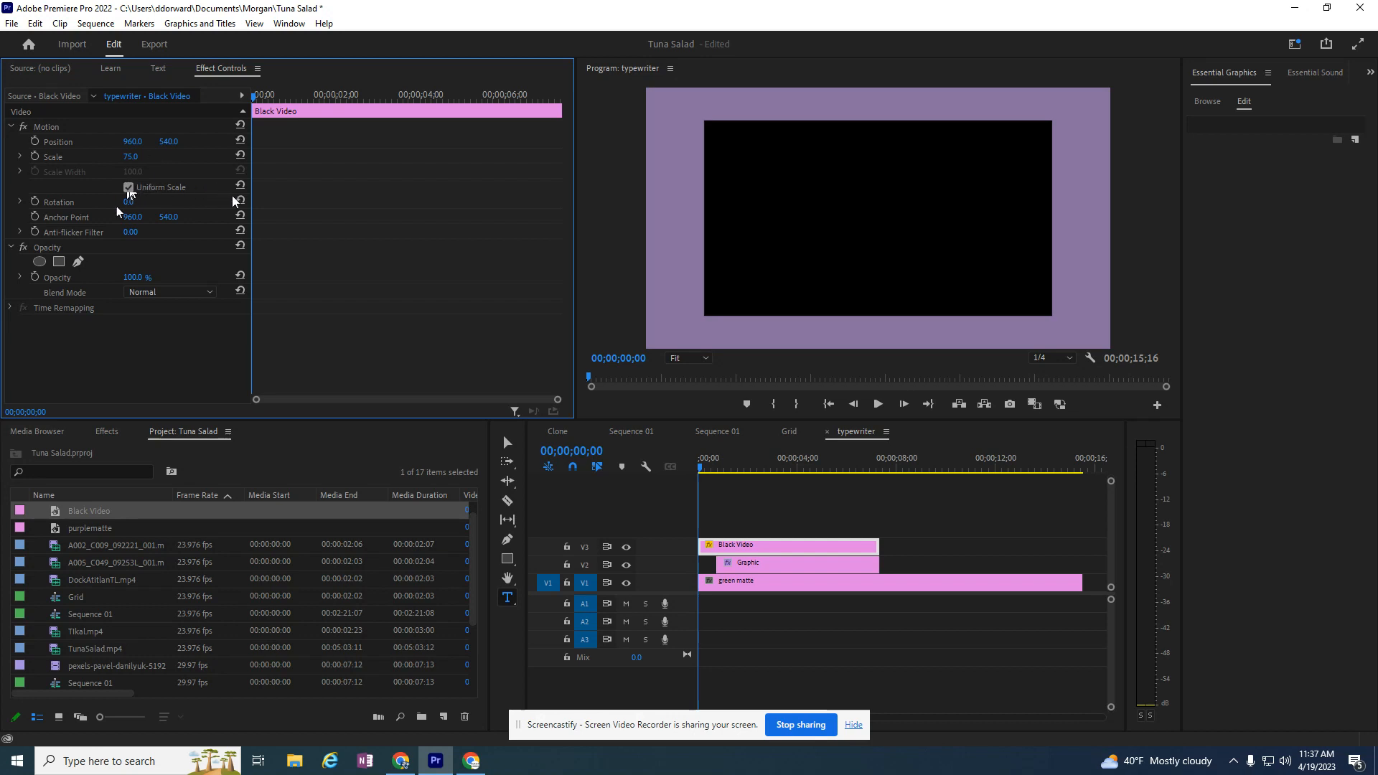
{"action": "left_click", "coordinate": [241, 155]}
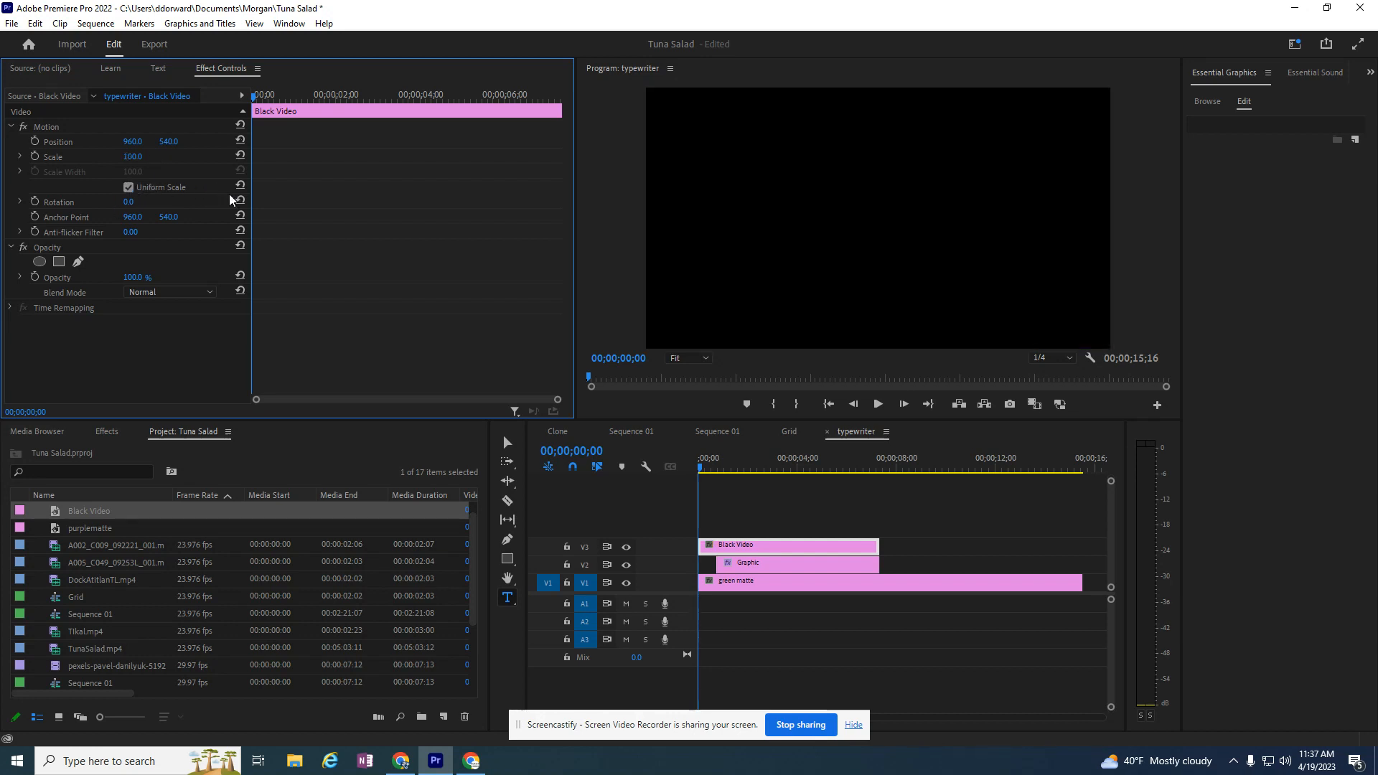
{"action": "left_click", "coordinate": [129, 188]}
{"action": "left_click", "coordinate": [136, 157]}
{"action": "type", "text": "2"}
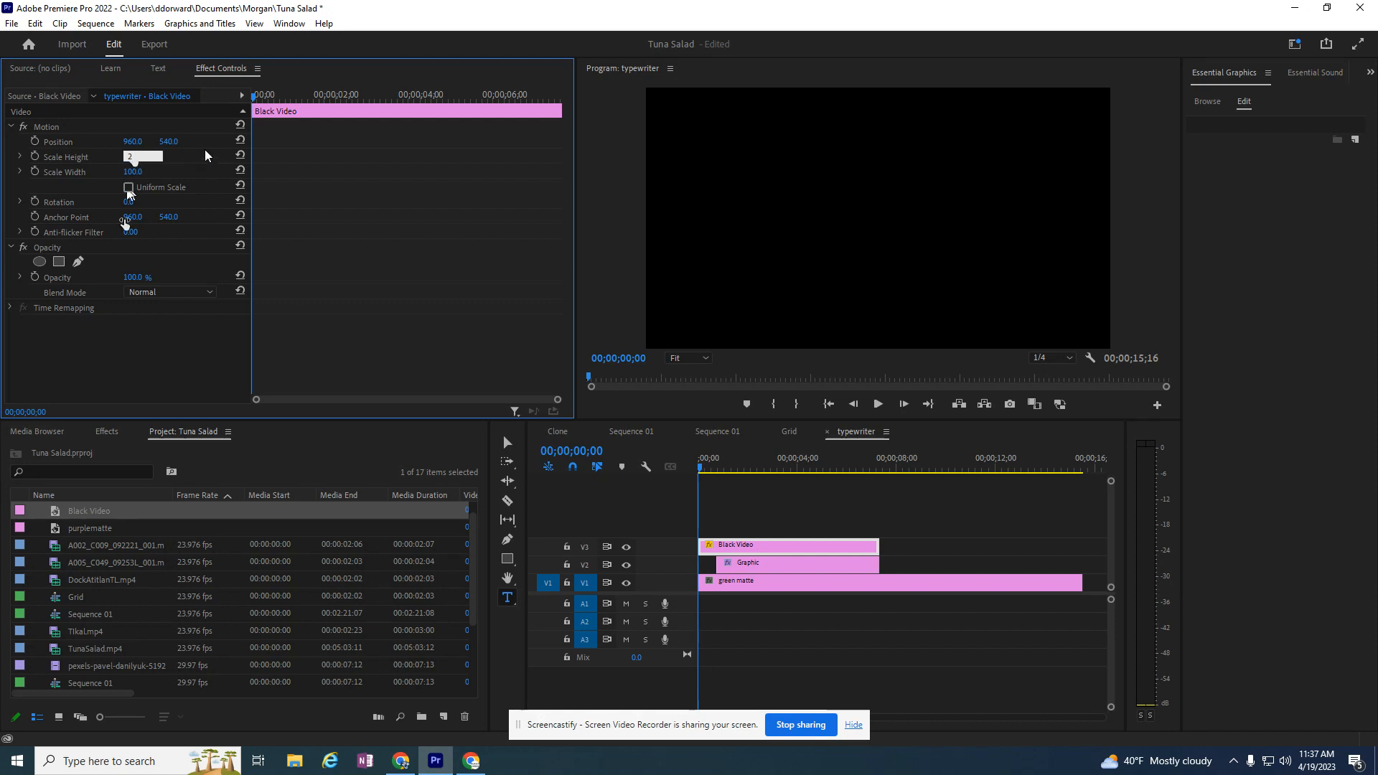
{"action": "key", "text": "ctrl+z"}
{"action": "left_click", "coordinate": [143, 171]}
{"action": "type", "text": "2"}
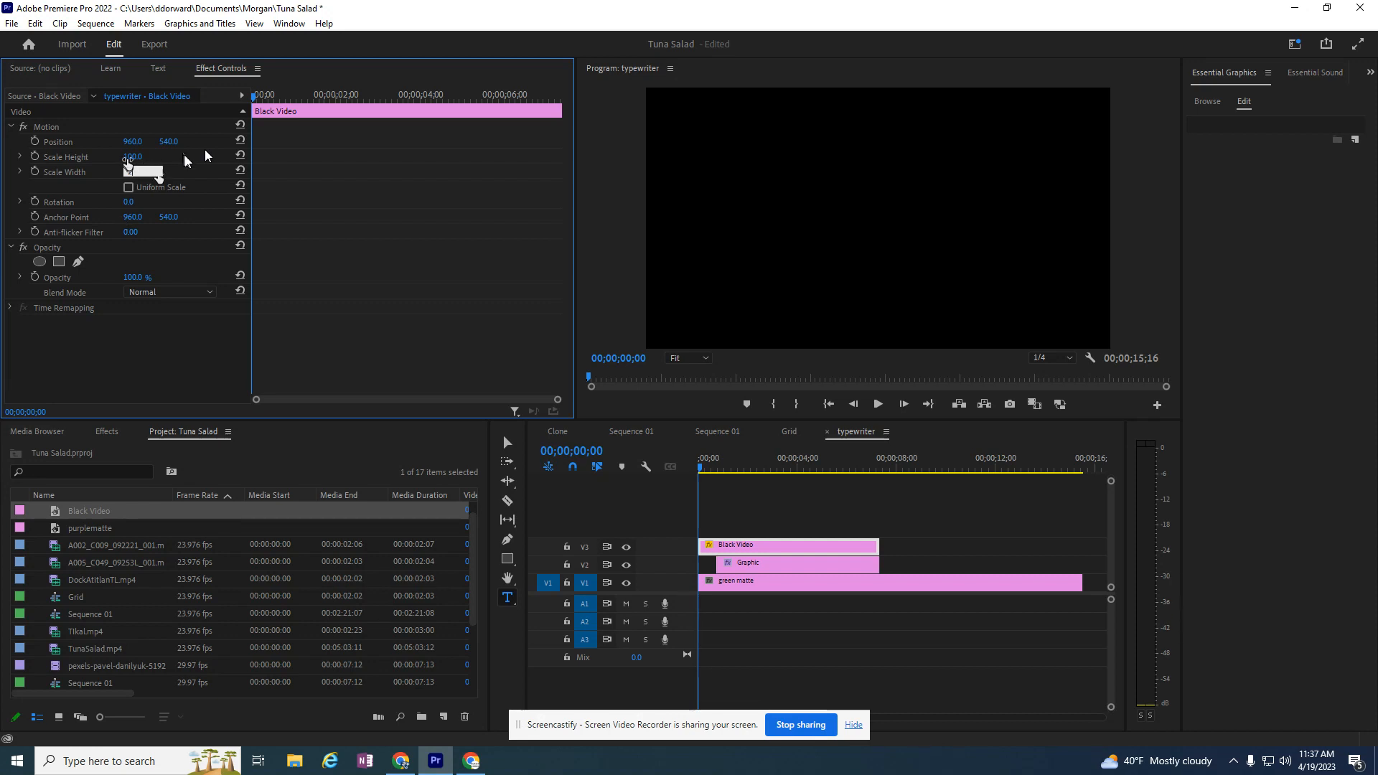
{"action": "left_click", "coordinate": [132, 156]}
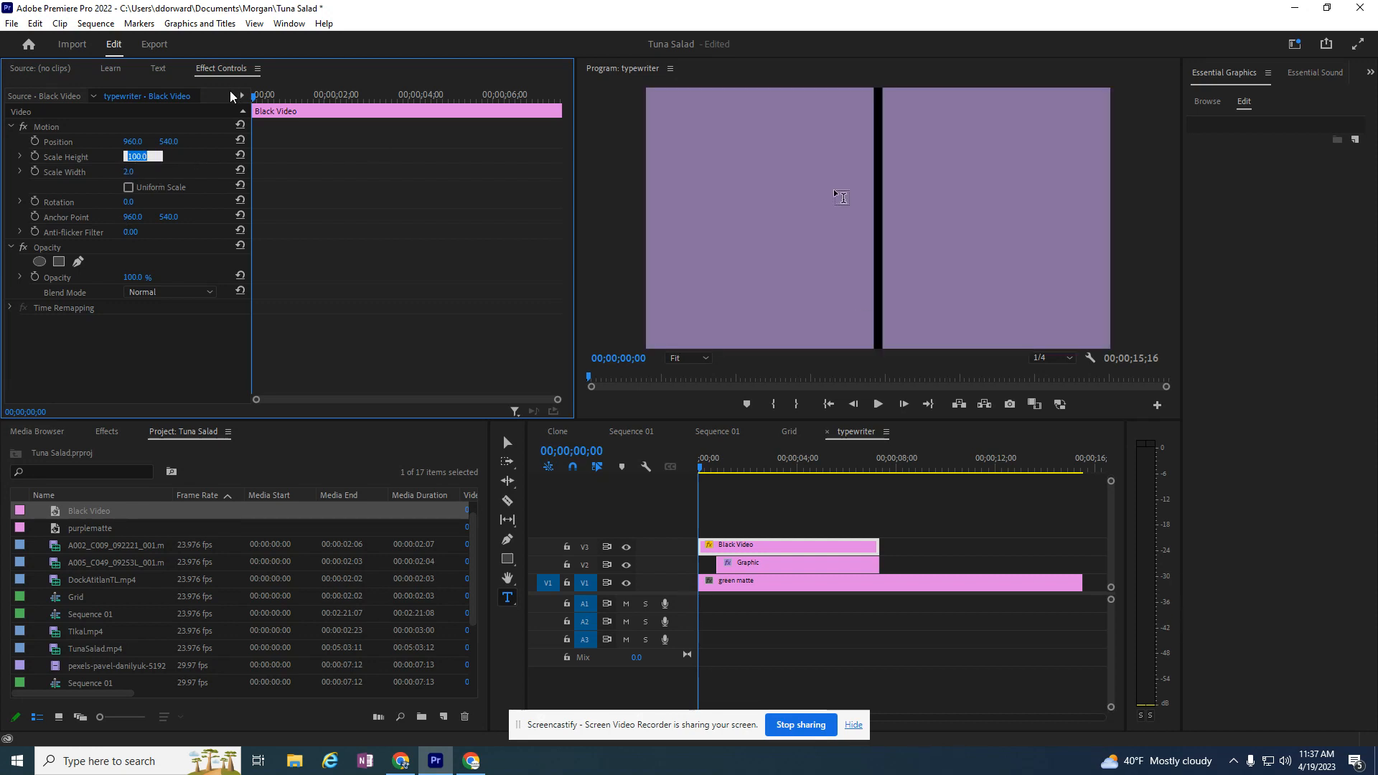
Step: Shrink the black bar against the Black Creek title to a scale height of 18 and a scale width of 1.5
{"action": "left_click", "coordinate": [700, 471]}
{"action": "left_click_drag", "start_coordinate": [703, 469], "coordinate": [711, 468]}
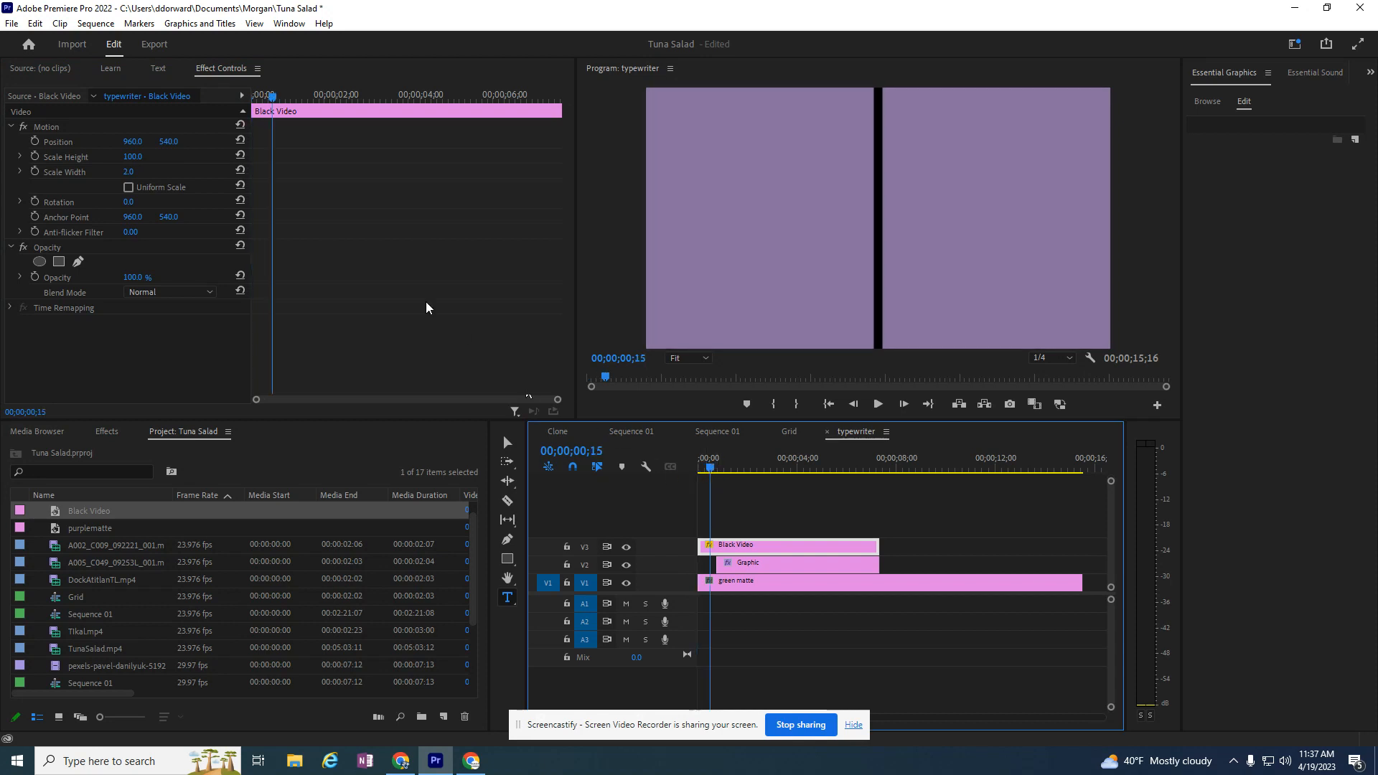
{"action": "mouse_move", "coordinate": [146, 162]}
{"action": "left_mouse_down"}
{"action": "mouse_move", "coordinate": [131, 160]}
{"action": "mouse_move", "coordinate": [139, 171]}
{"action": "left_mouse_up"}
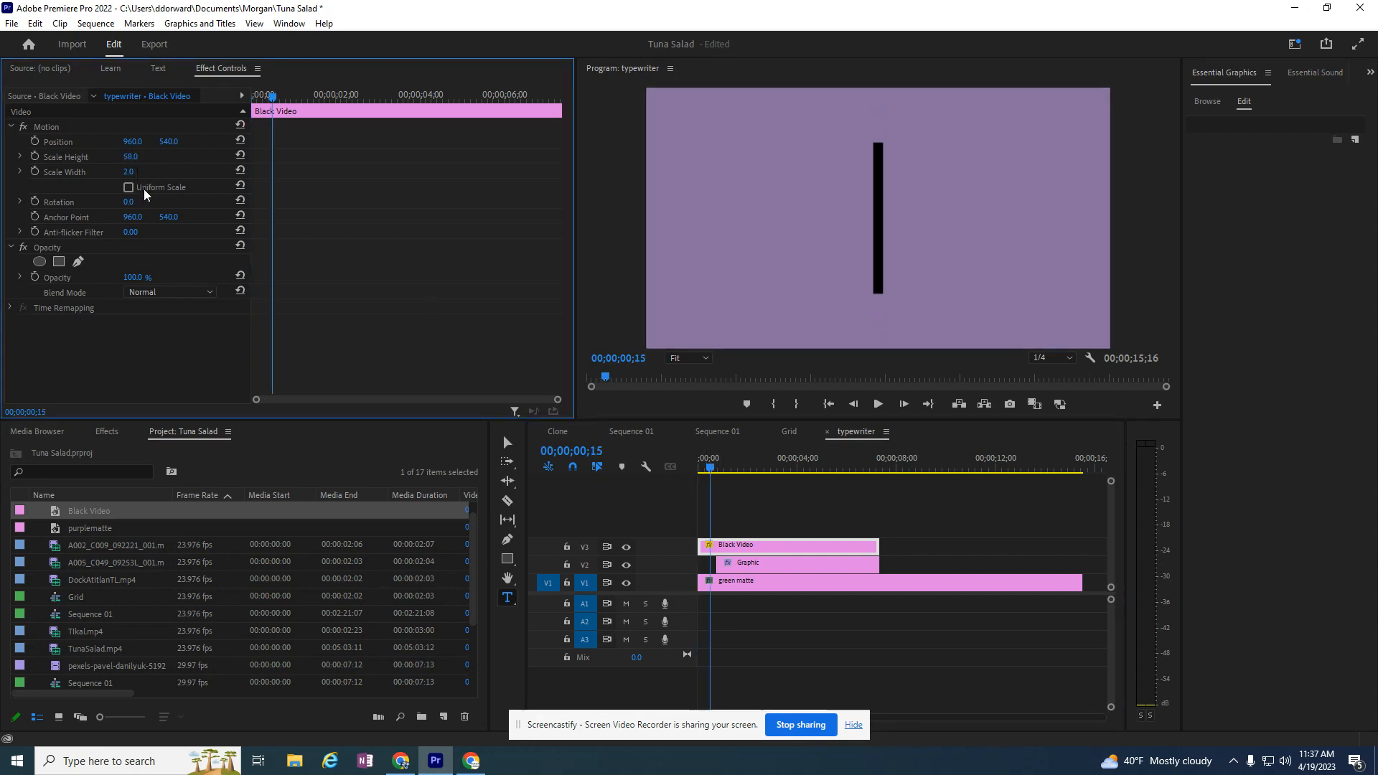
{"action": "left_click_drag", "start_coordinate": [715, 468], "coordinate": [741, 469]}
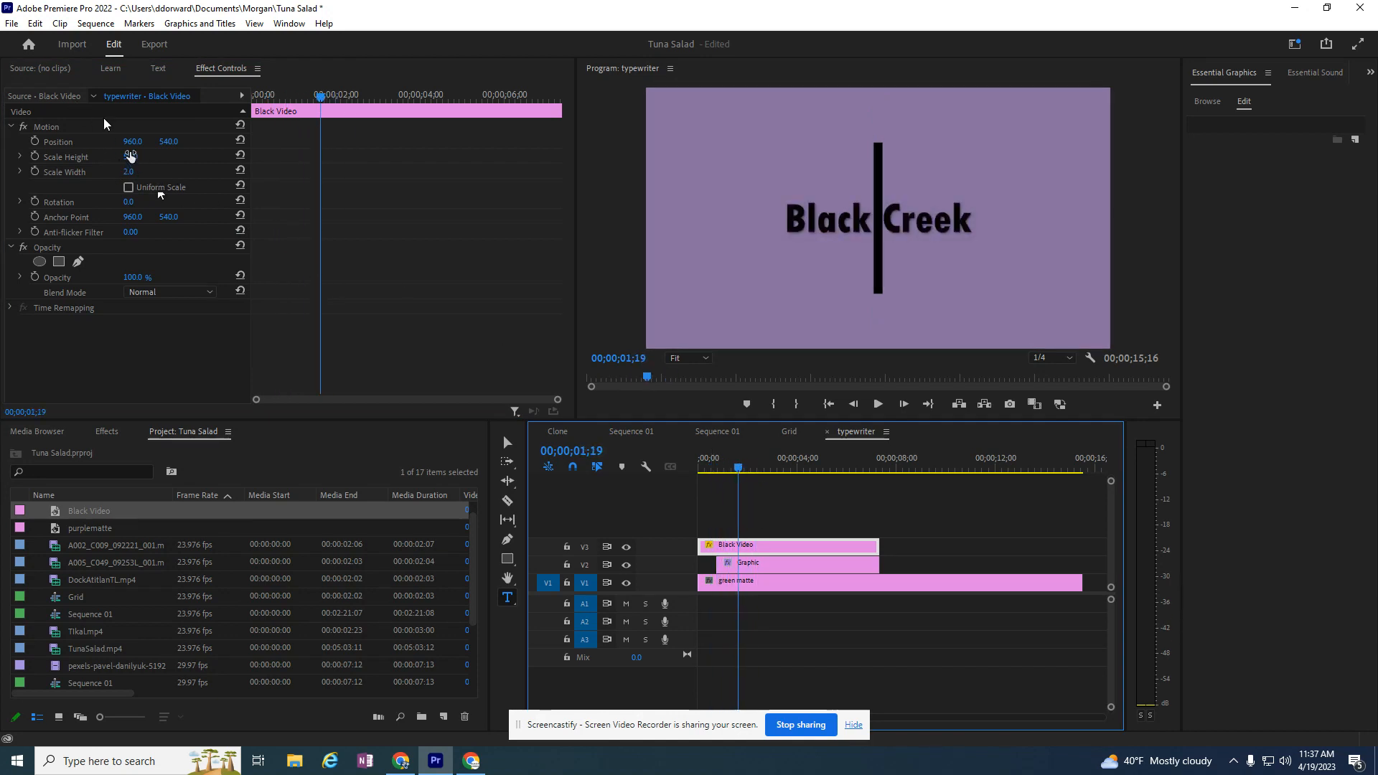
{"action": "left_click_drag", "start_coordinate": [132, 164], "coordinate": [131, 186]}
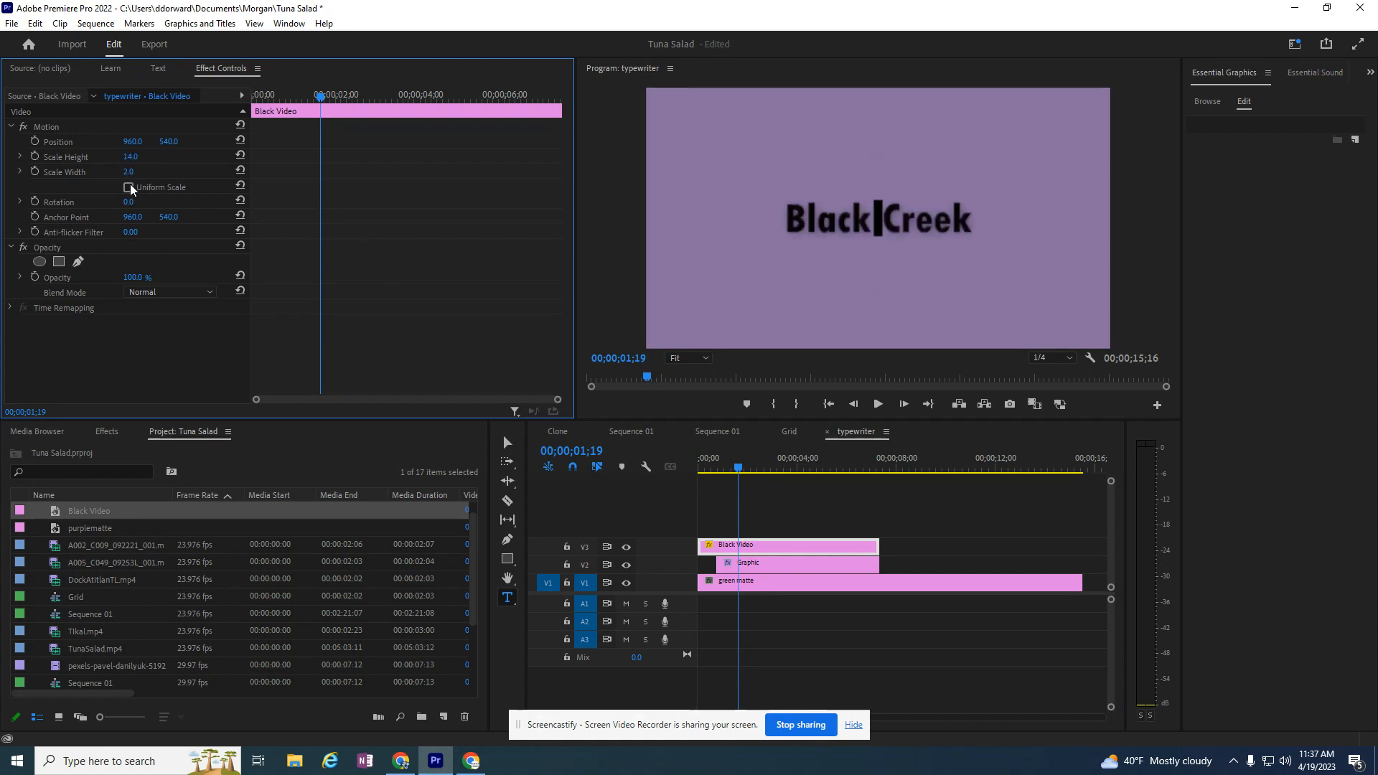
{"action": "left_click_drag", "start_coordinate": [133, 184], "coordinate": [130, 184]}
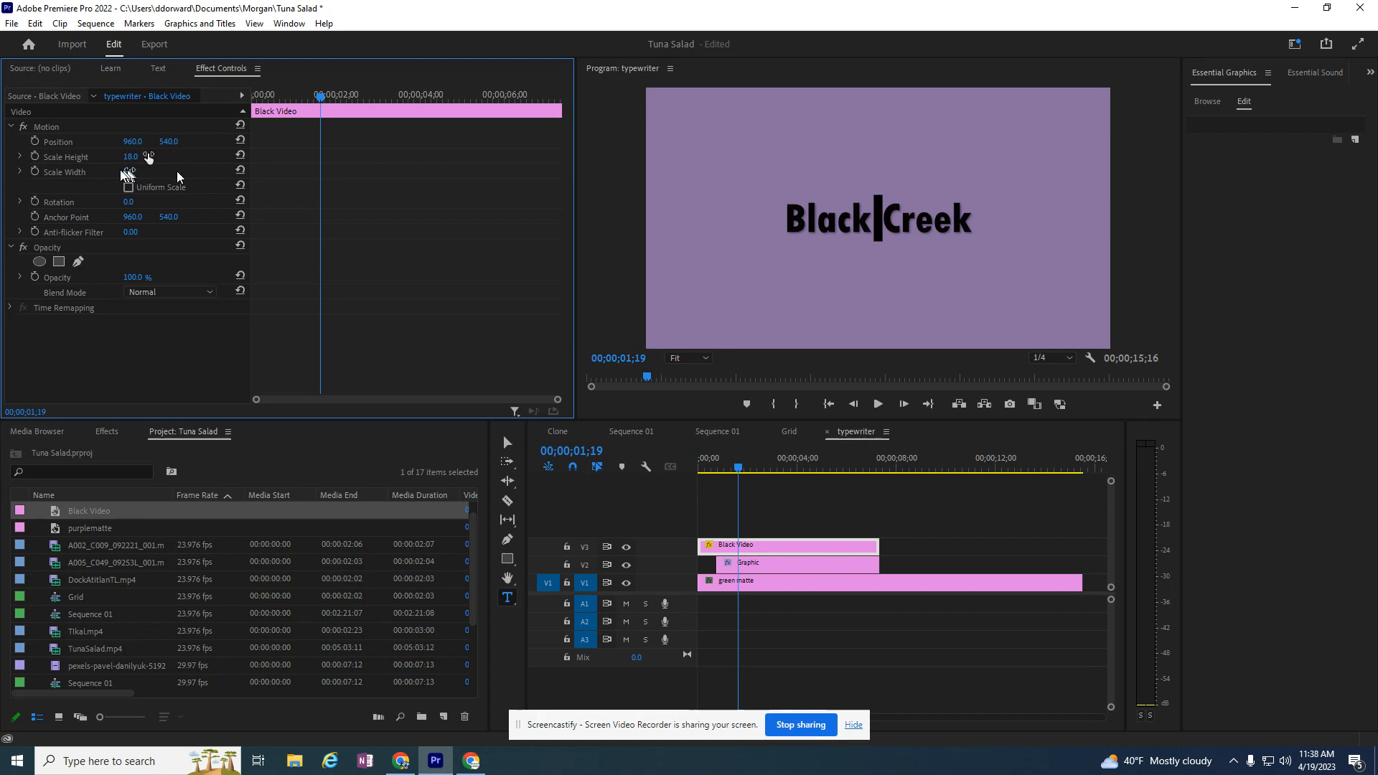
{"action": "type", "text": "1.5"}
{"action": "key", "text": "Return"}
{"action": "left_click", "coordinate": [880, 229]}
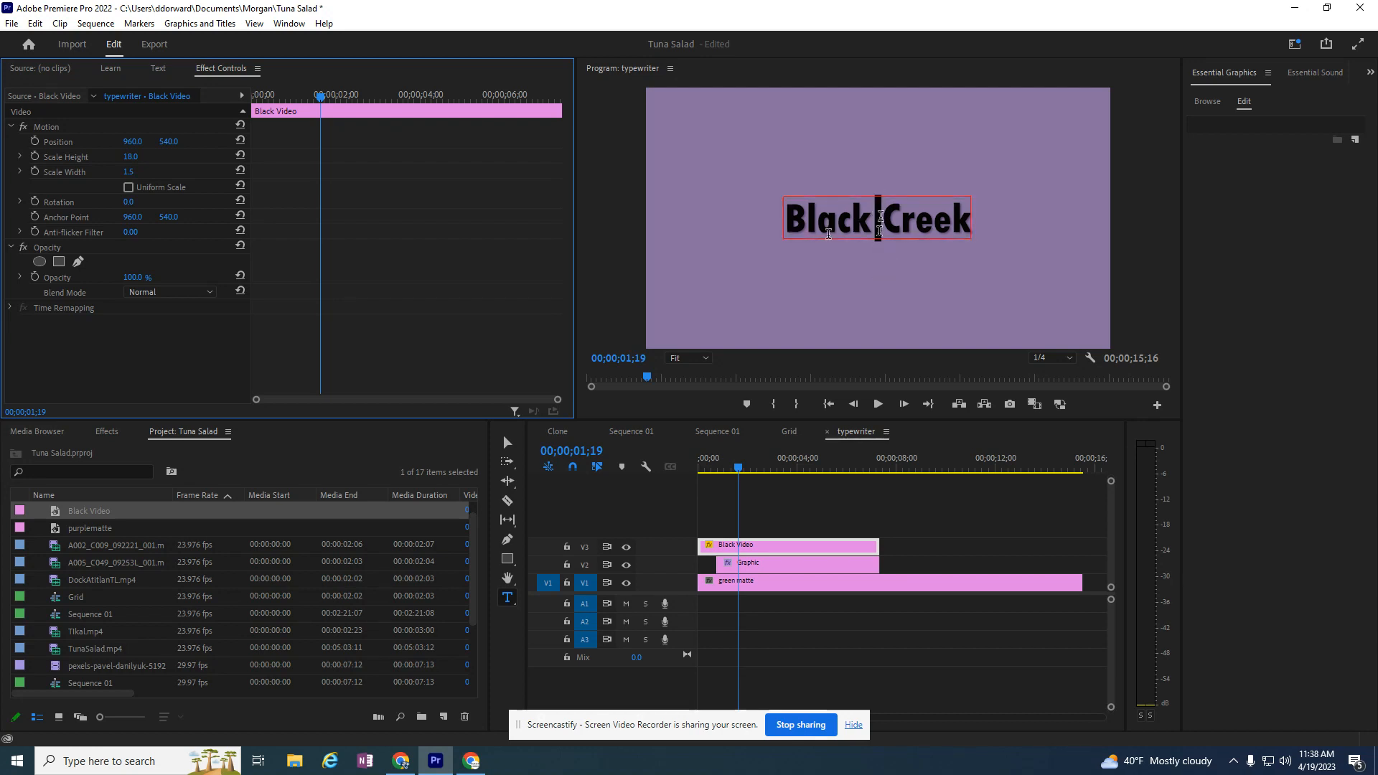
Step: Move the black bar to horizontal position 550, just before the Black Creek title, and set its scale height to 16
{"action": "left_click", "coordinate": [746, 551]}
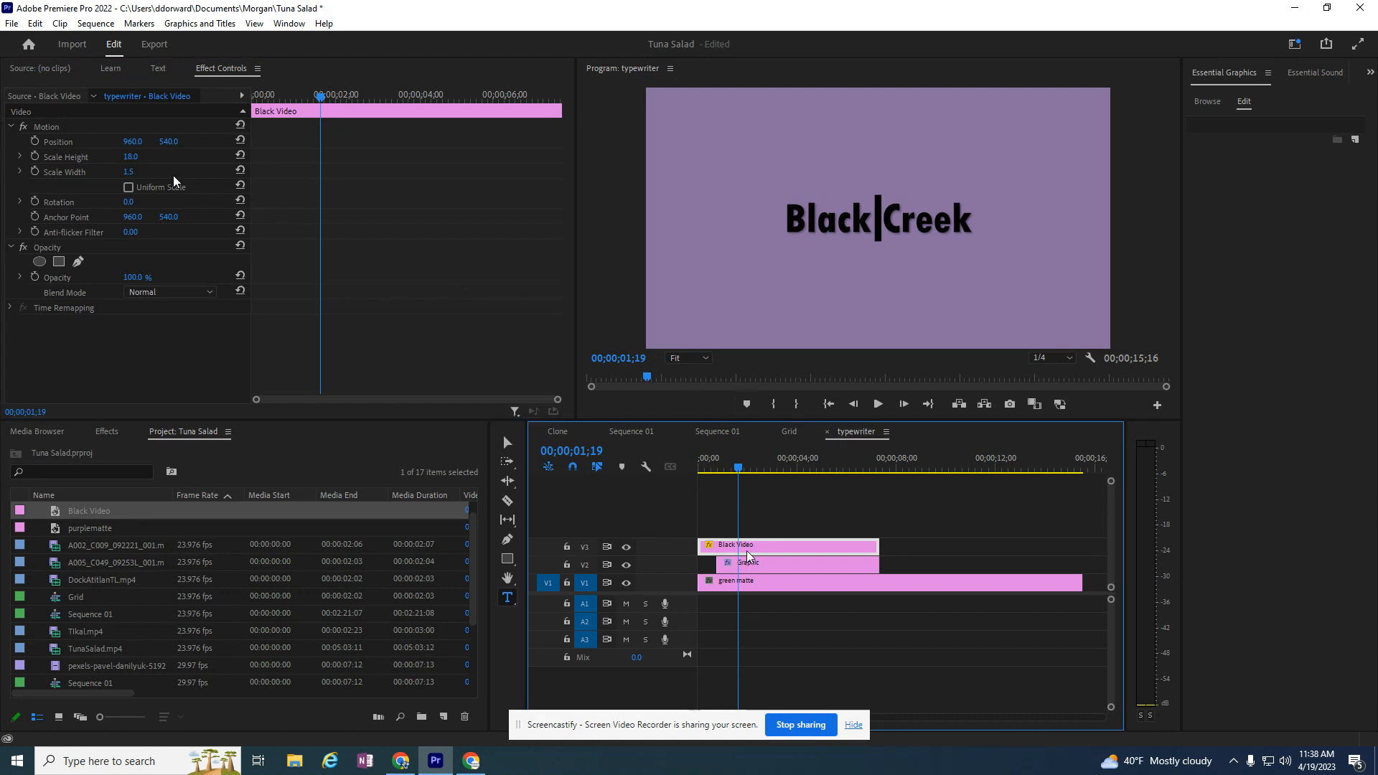
{"action": "left_click_drag", "start_coordinate": [136, 141], "coordinate": [107, 141]}
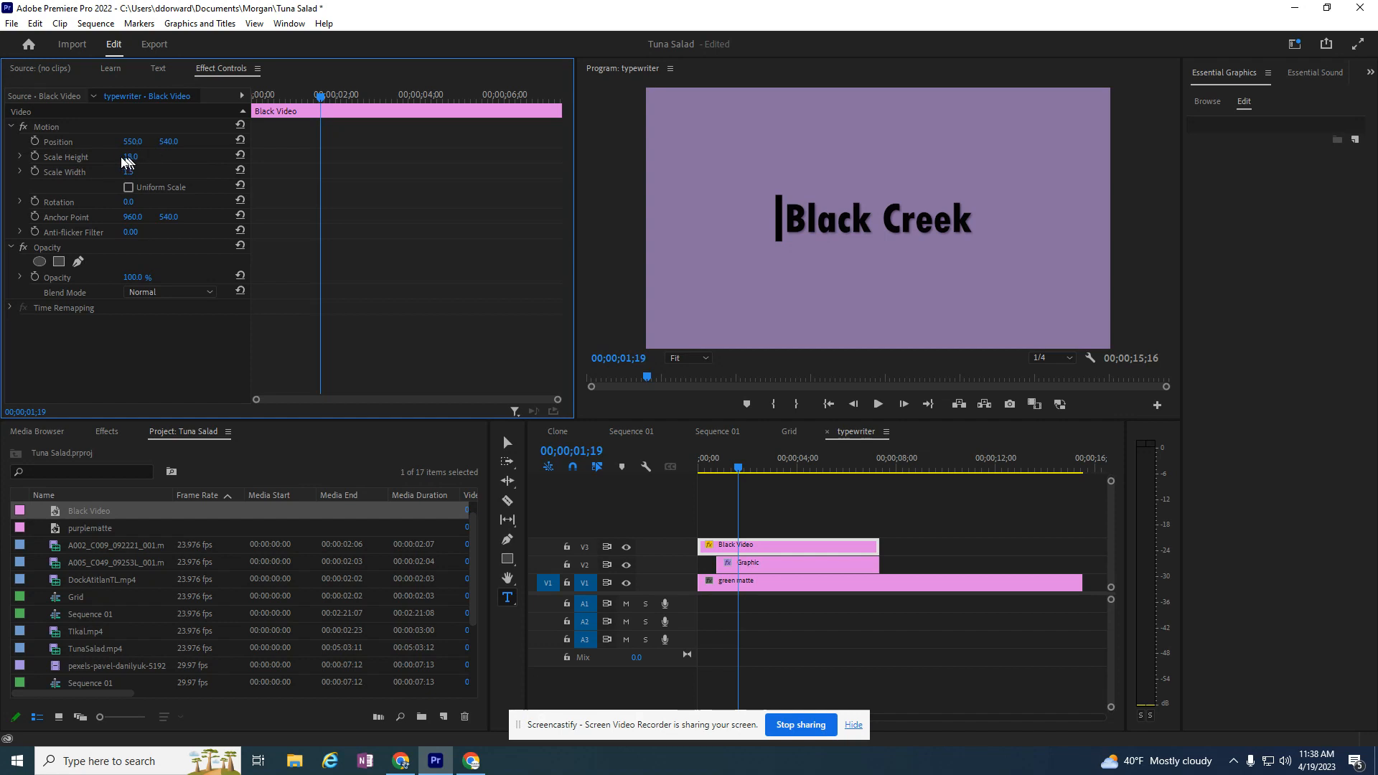
{"action": "left_click", "coordinate": [130, 157]}
{"action": "type", "text": "16"}
{"action": "key", "text": "Return"}
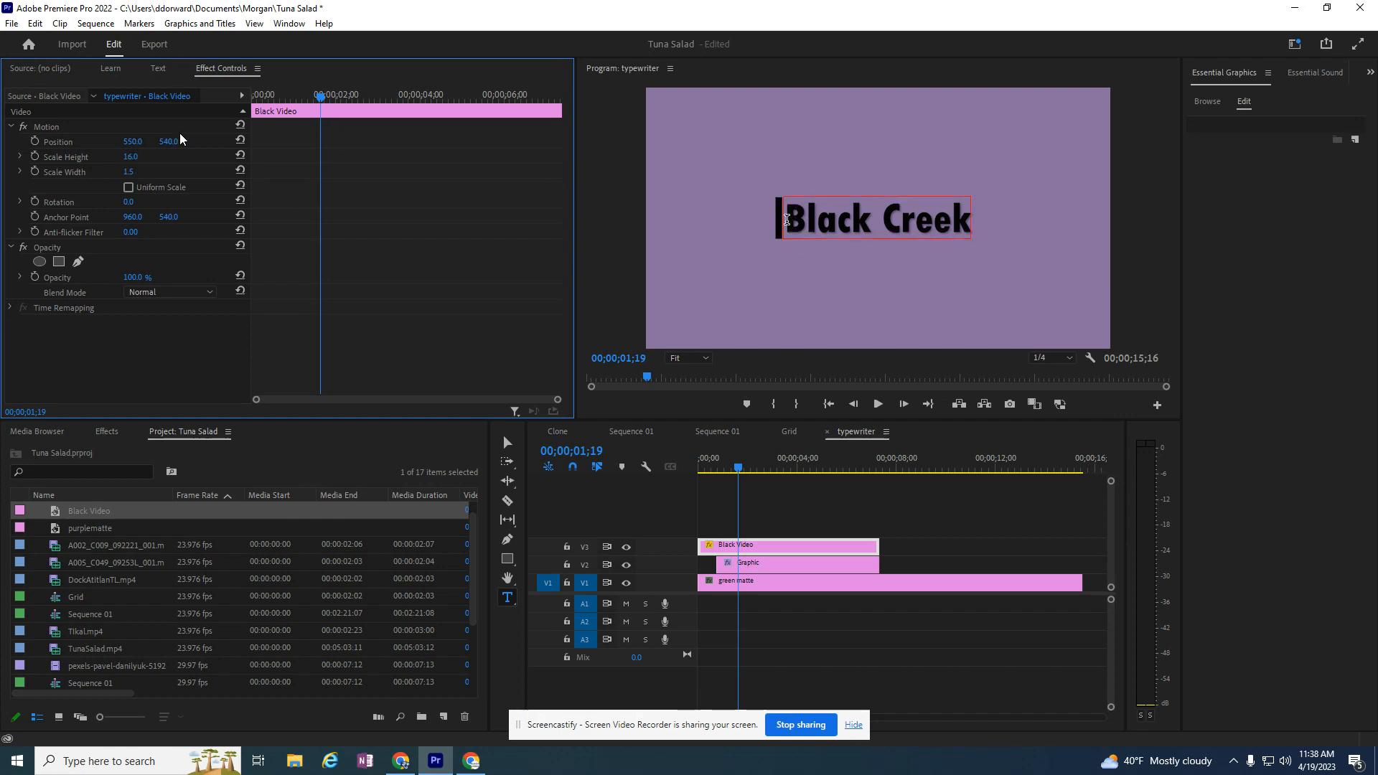
{"action": "left_click", "coordinate": [764, 569]}
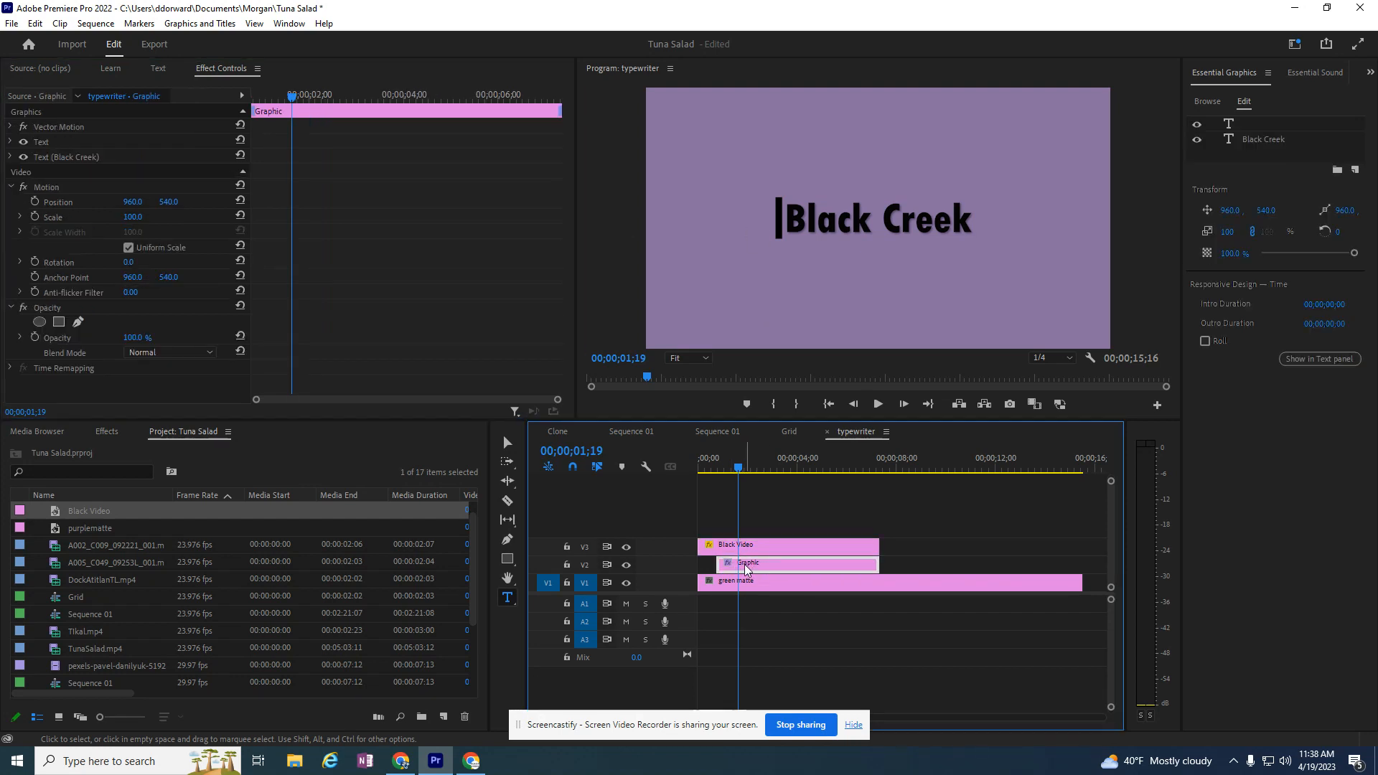
{"action": "left_click", "coordinate": [745, 546]}
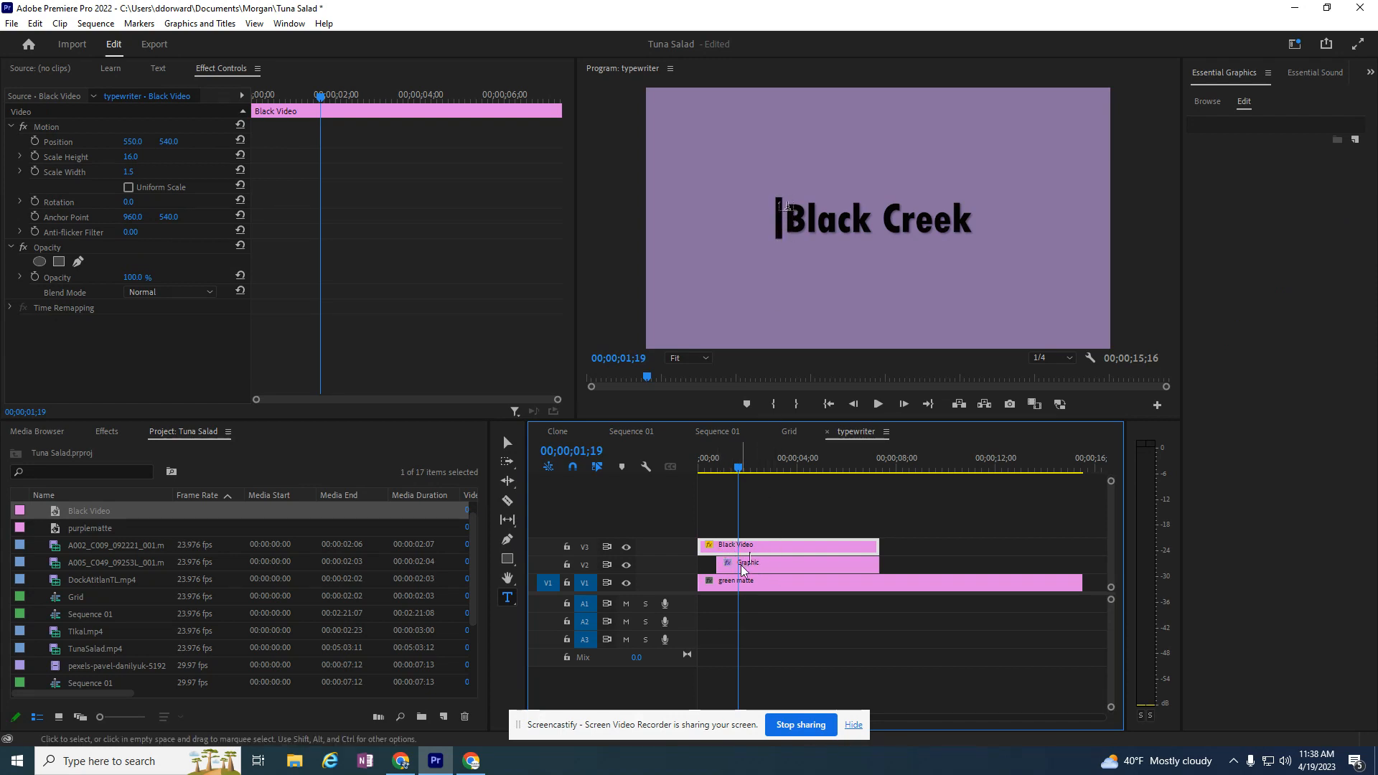
{"action": "left_click", "coordinate": [741, 566]}
{"action": "left_click", "coordinate": [744, 547]}
Step: Find the Linear Wipe effect by searching for "linear" and apply it to the Graphic title clip
{"action": "left_click", "coordinate": [786, 563]}
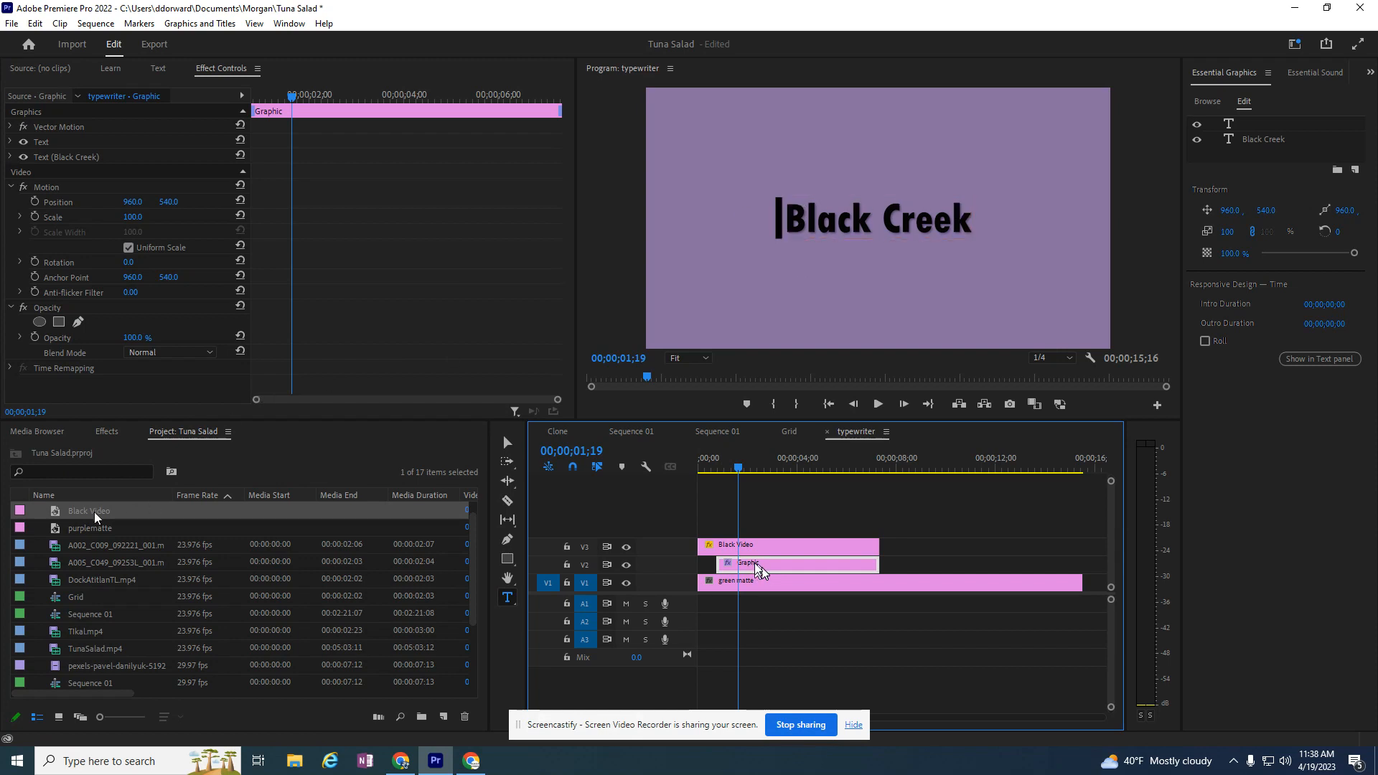
{"action": "left_click", "coordinate": [108, 431]}
{"action": "left_click", "coordinate": [61, 451]}
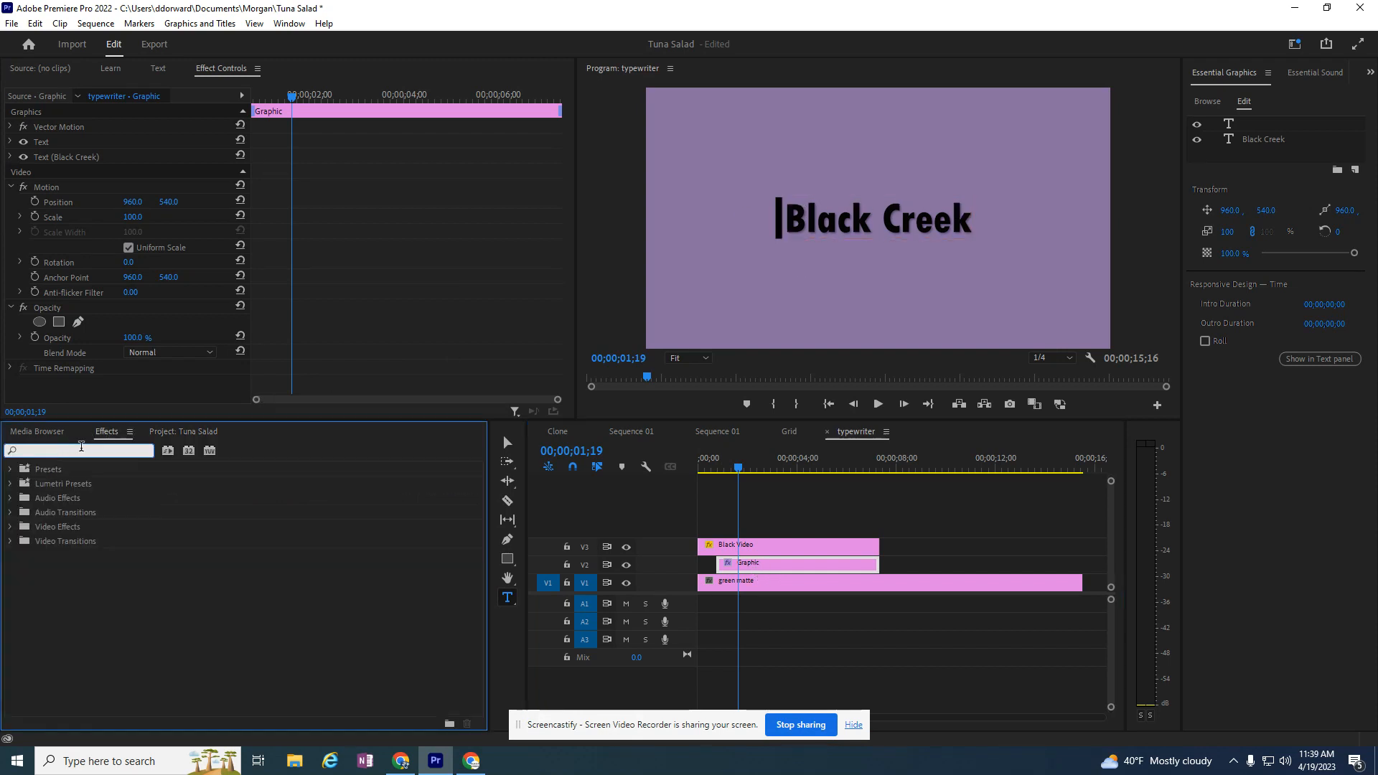
{"action": "type", "text": "linear"}
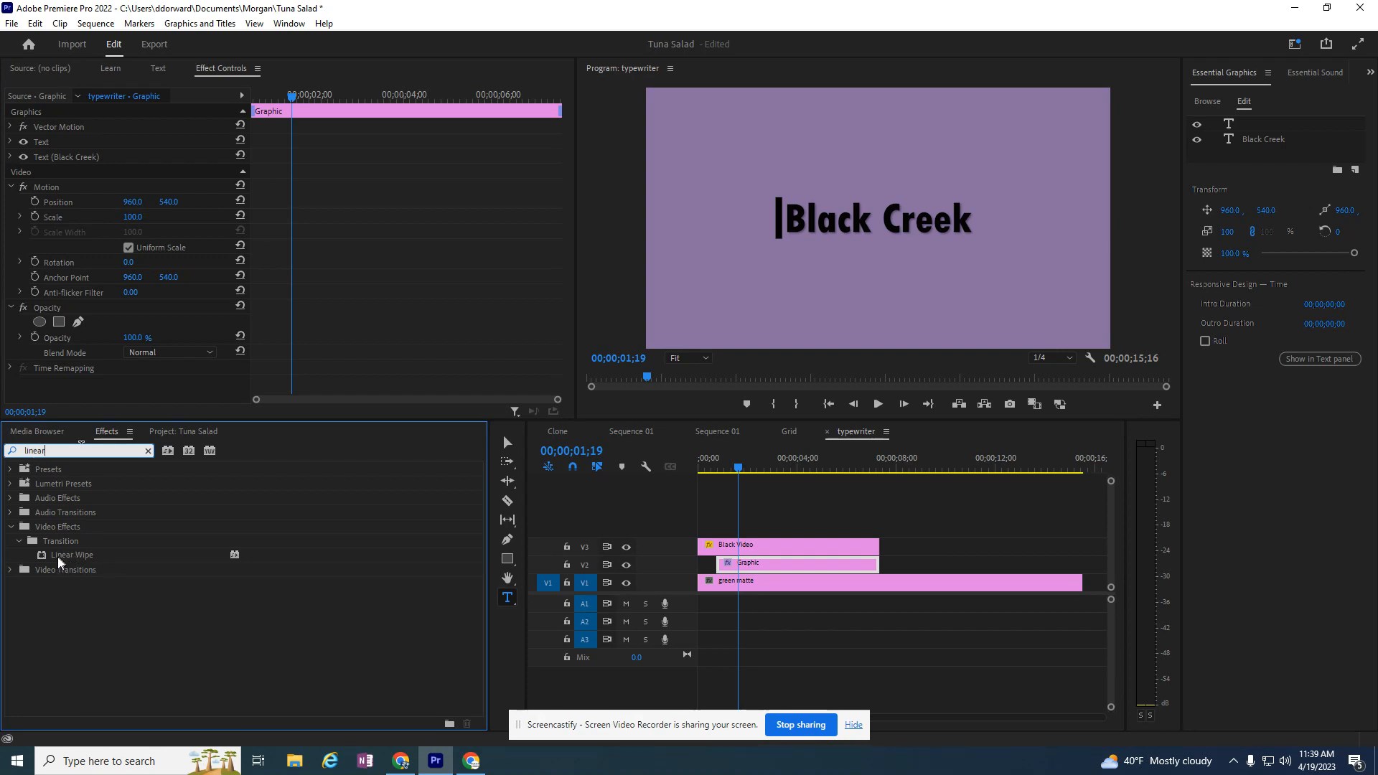
{"action": "left_click_drag", "start_coordinate": [58, 555], "coordinate": [777, 572]}
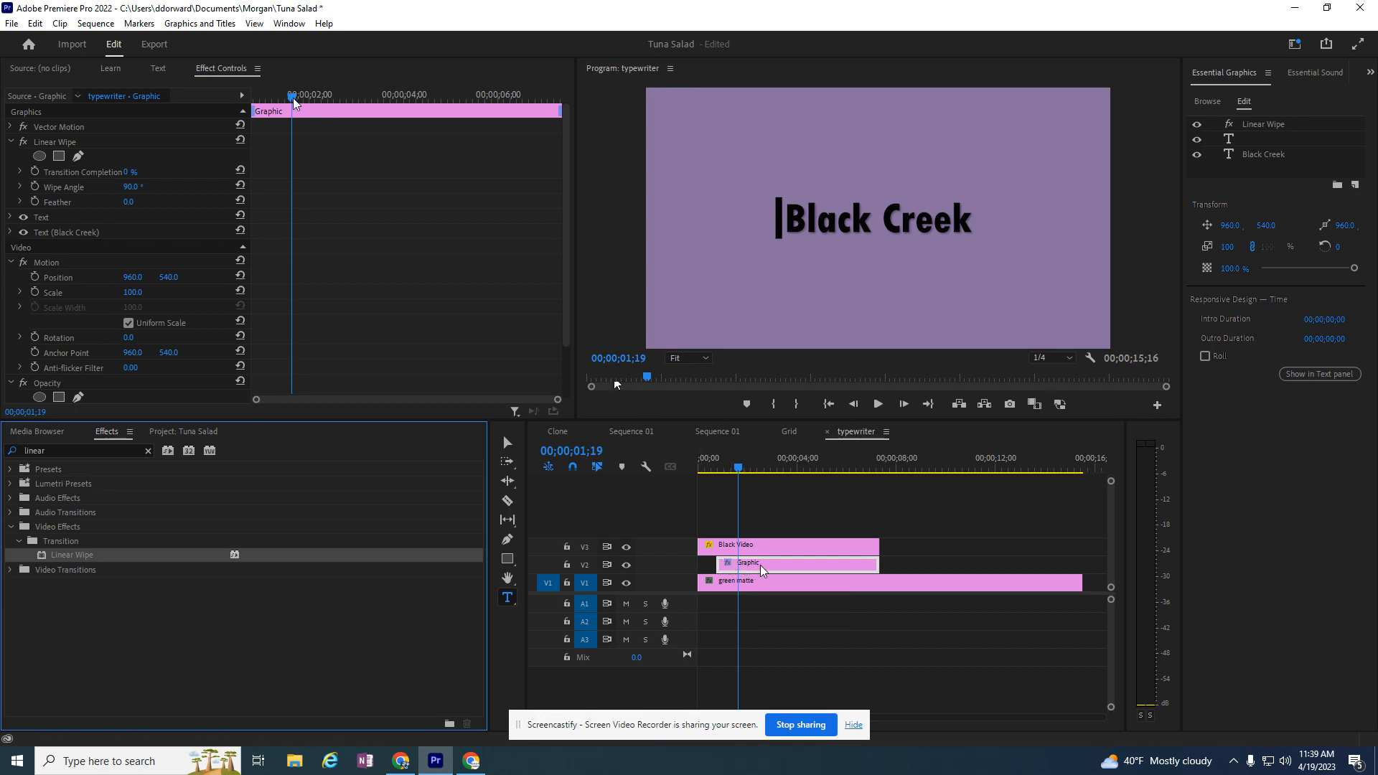
Step: Move the Graphic clip on track V2 to the start of the sequence
{"action": "left_click", "coordinate": [777, 568]}
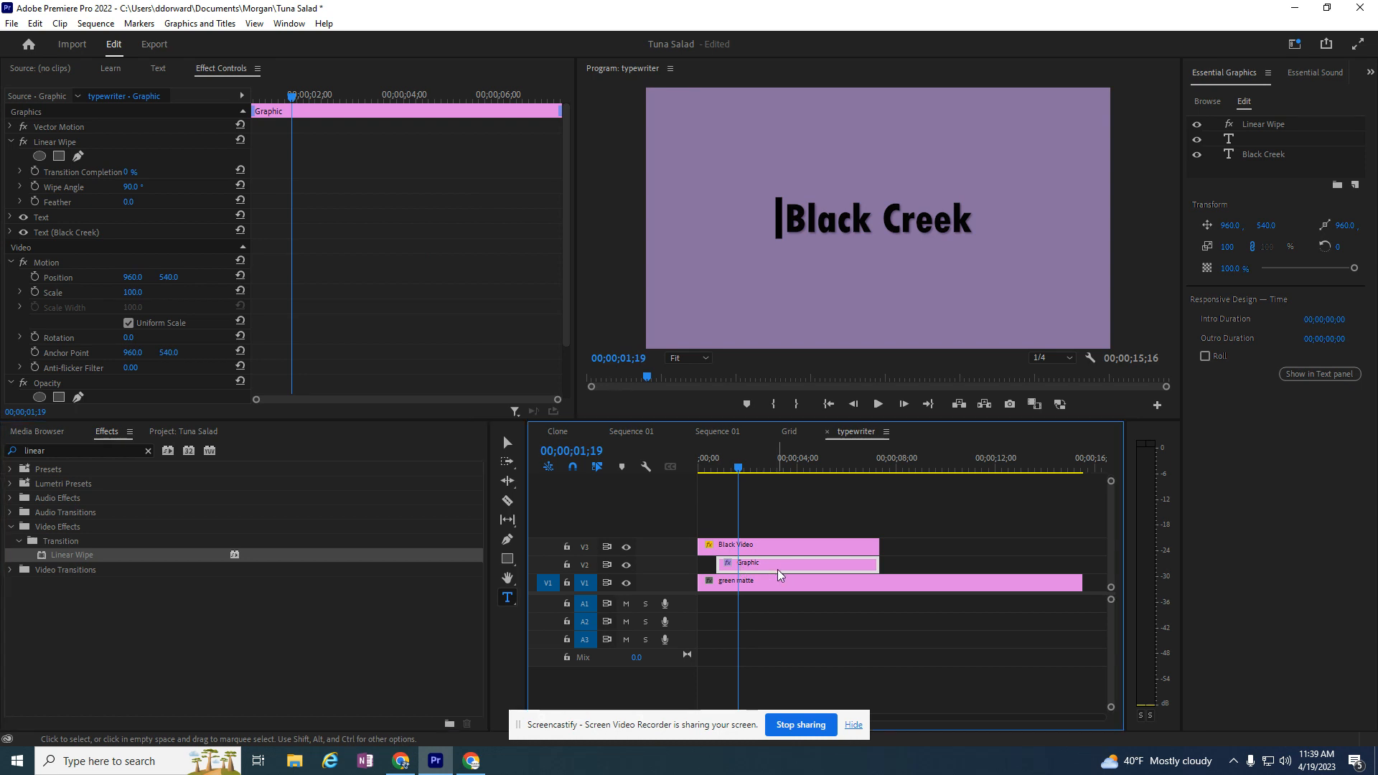
{"action": "left_click", "coordinate": [894, 569]}
{"action": "left_click_drag", "start_coordinate": [787, 571], "coordinate": [768, 567]}
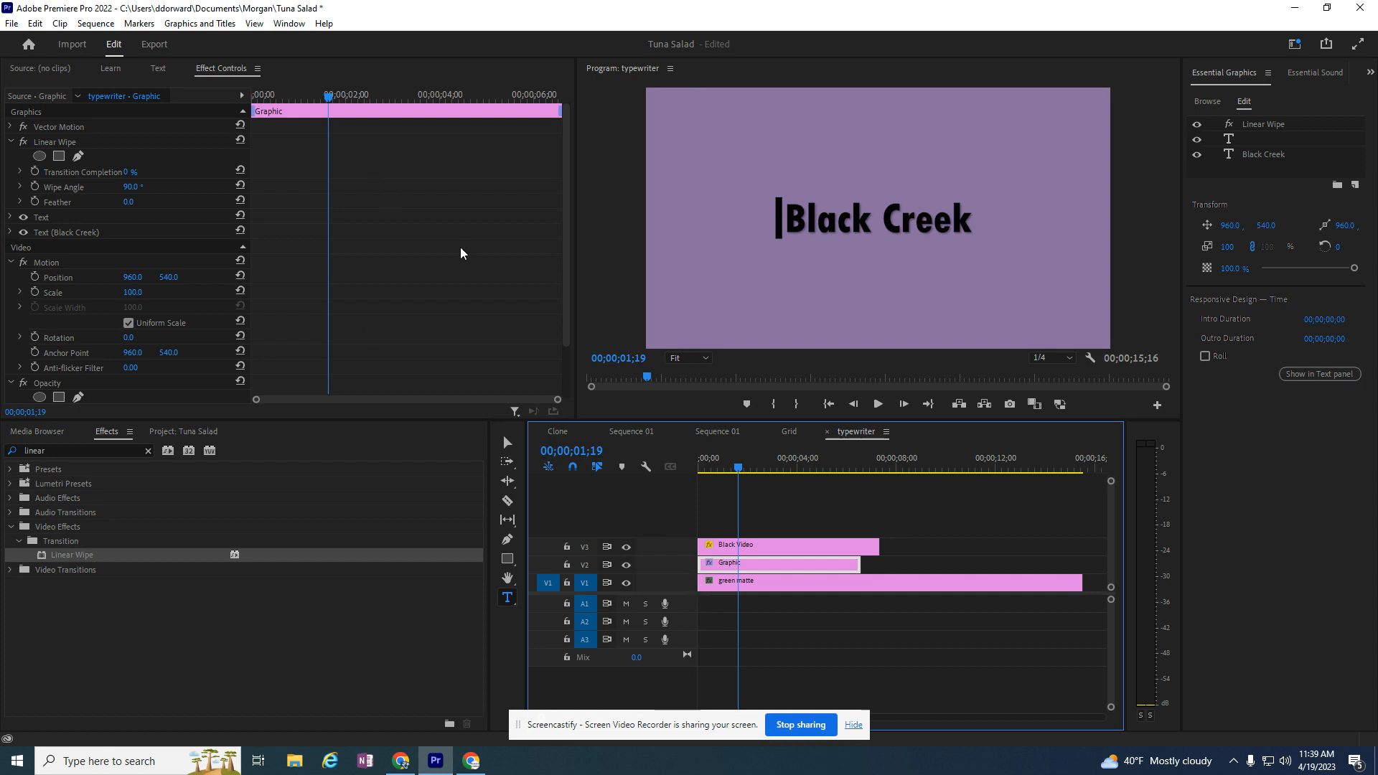
Step: Turn on keyframing for the Linear Wipe's Transition Completion at 00;00;00;00 on the Graphic clip
{"action": "mouse_move", "coordinate": [328, 98]}
{"action": "left_mouse_down"}
{"action": "mouse_move", "coordinate": [290, 96]}
{"action": "mouse_move", "coordinate": [313, 93]}
{"action": "left_mouse_up"}
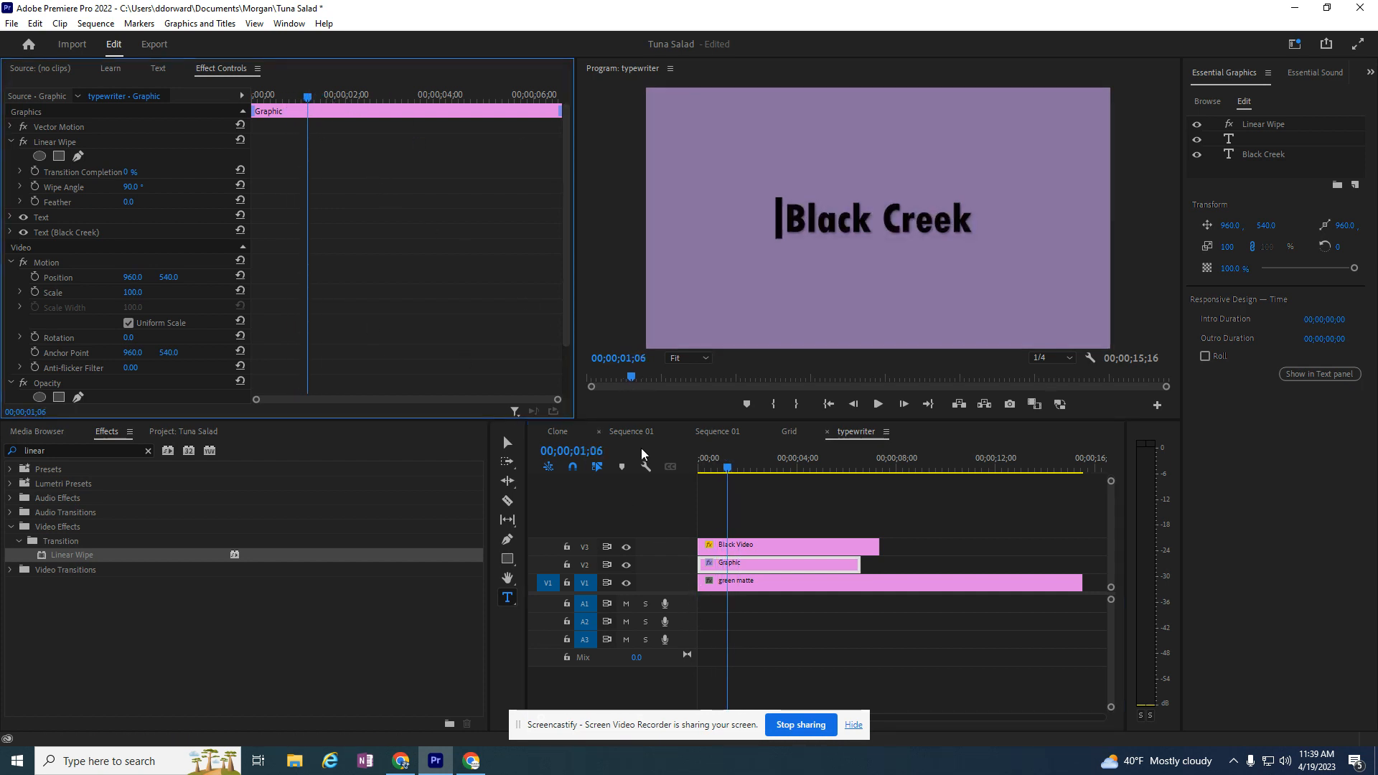
{"action": "left_click_drag", "start_coordinate": [307, 96], "coordinate": [252, 96]}
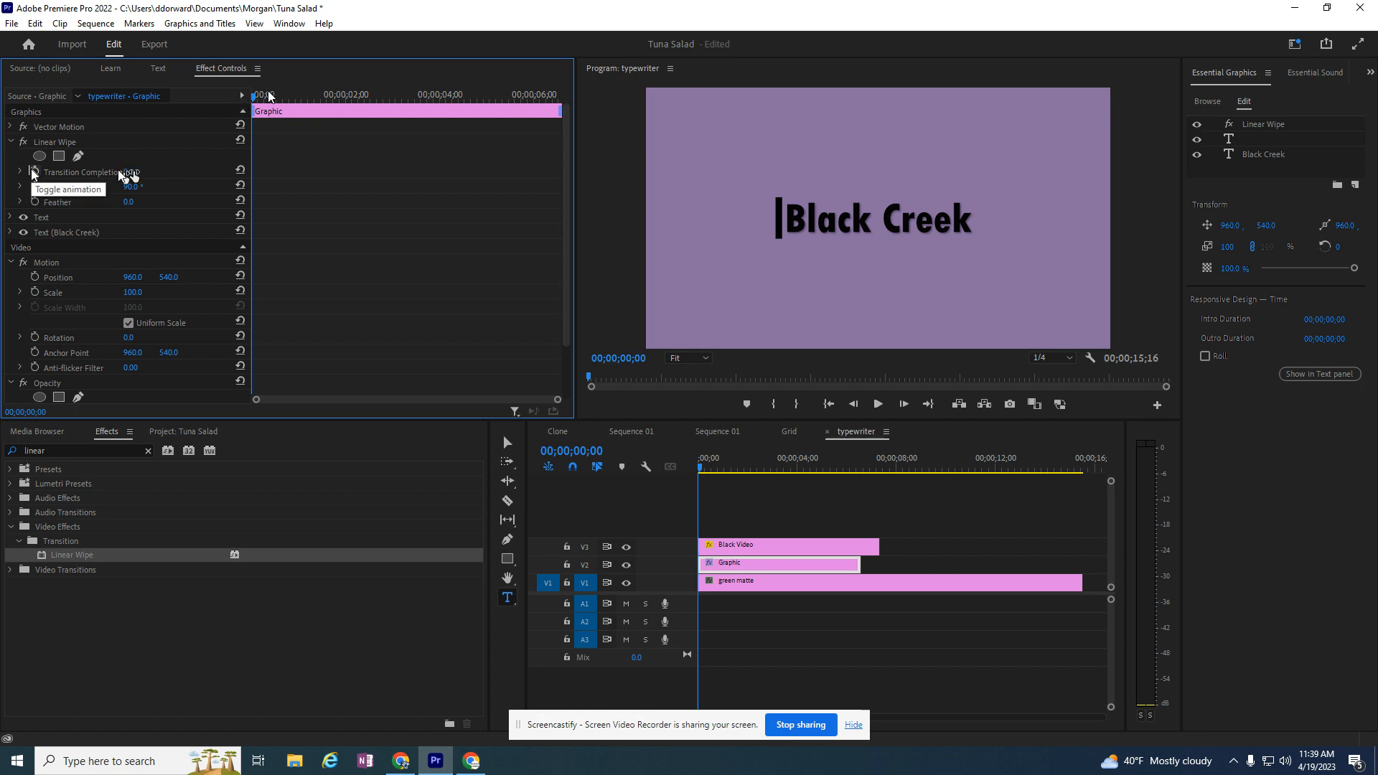
{"action": "left_click", "coordinate": [34, 171]}
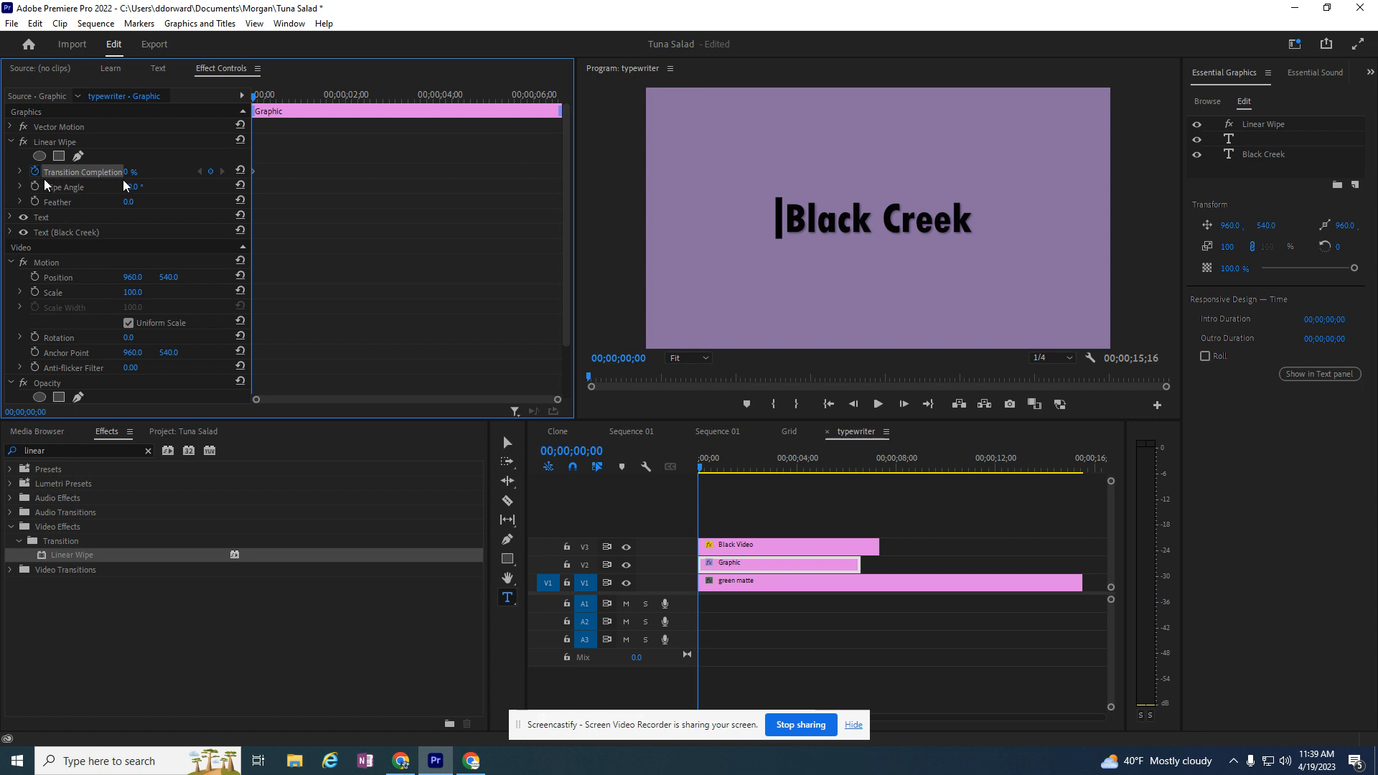
Step: Keyframe the Graphic clip's Linear Wipe Transition Completion at 100% at the sequence start and 0% at 00;00;01;07
{"action": "left_click", "coordinate": [128, 175]}
{"action": "type", "text": "100"}
{"action": "key", "text": "Return"}
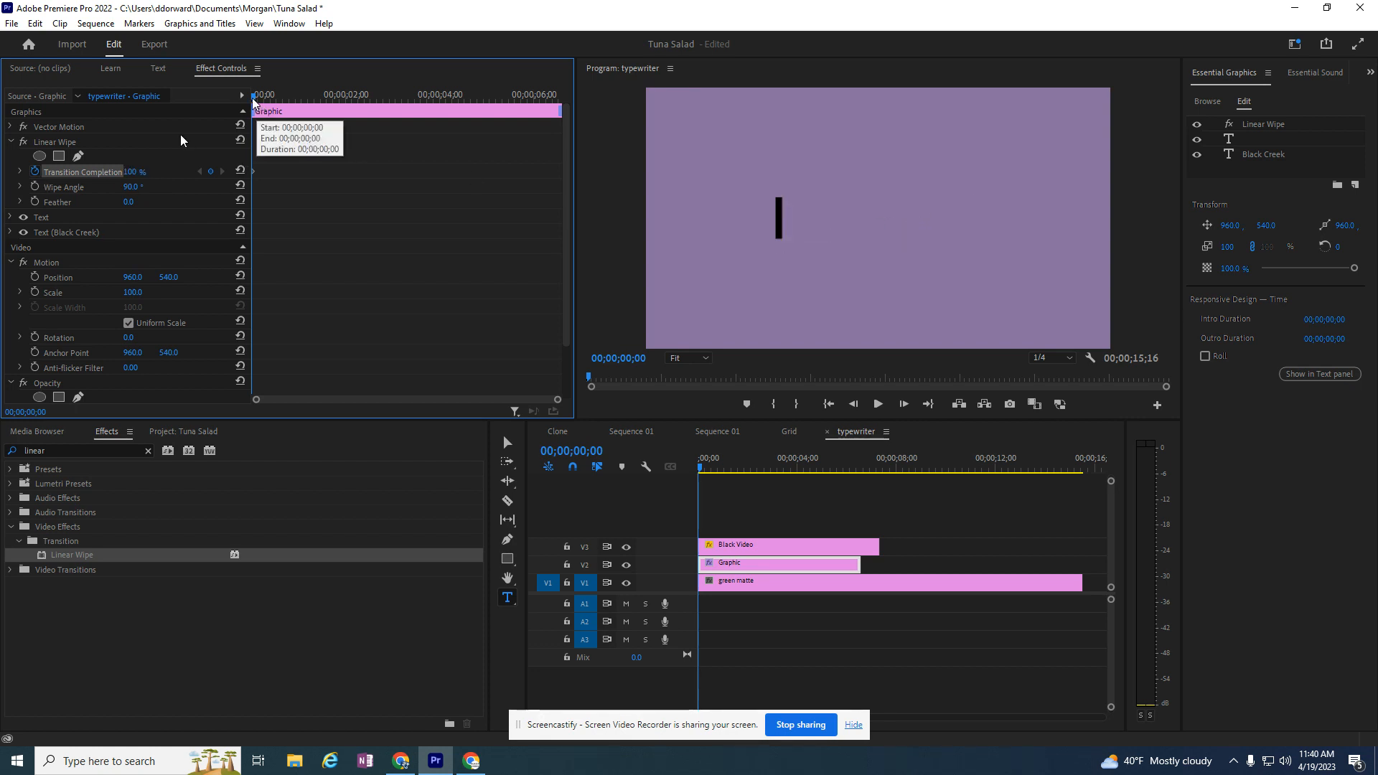
{"action": "left_click_drag", "start_coordinate": [256, 98], "coordinate": [310, 98]}
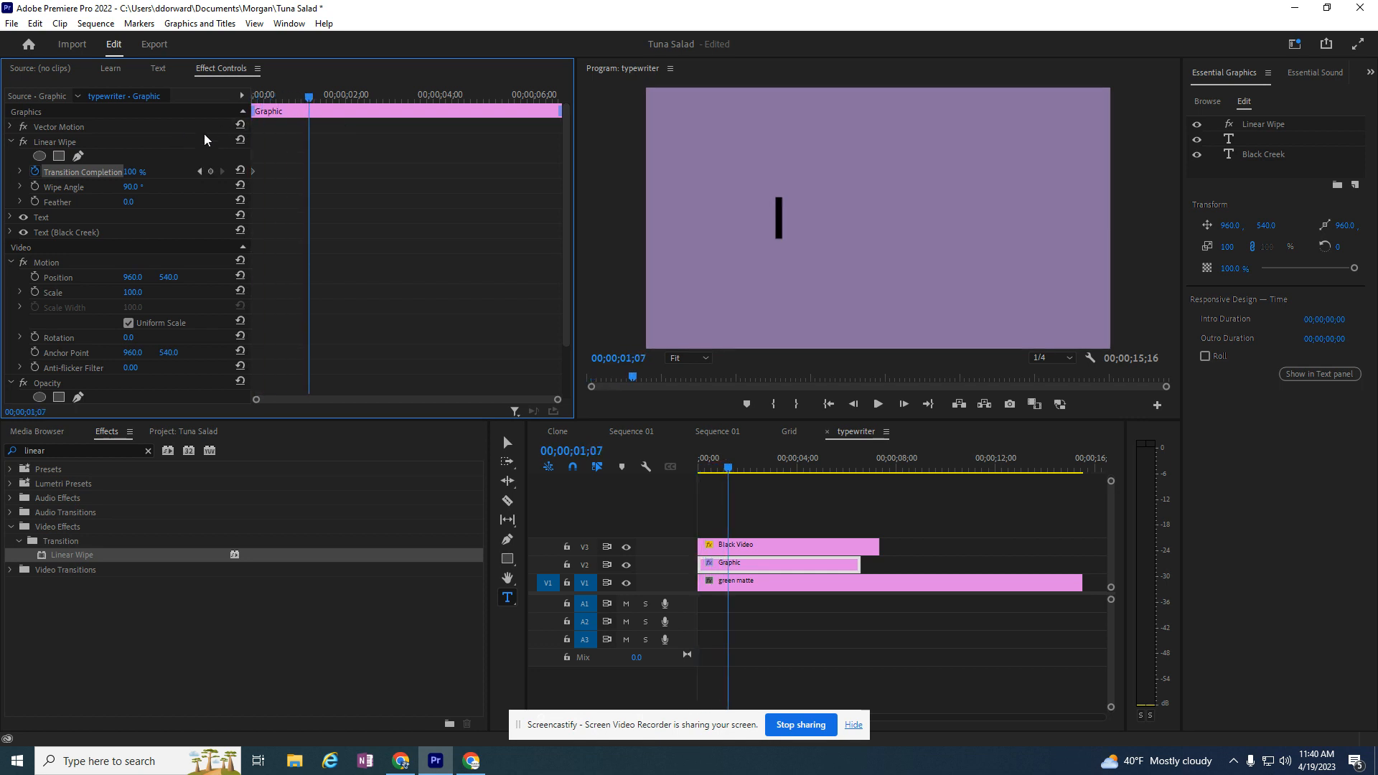
{"action": "left_click", "coordinate": [130, 171]}
{"action": "type", "text": "0"}
{"action": "key", "text": "Return"}
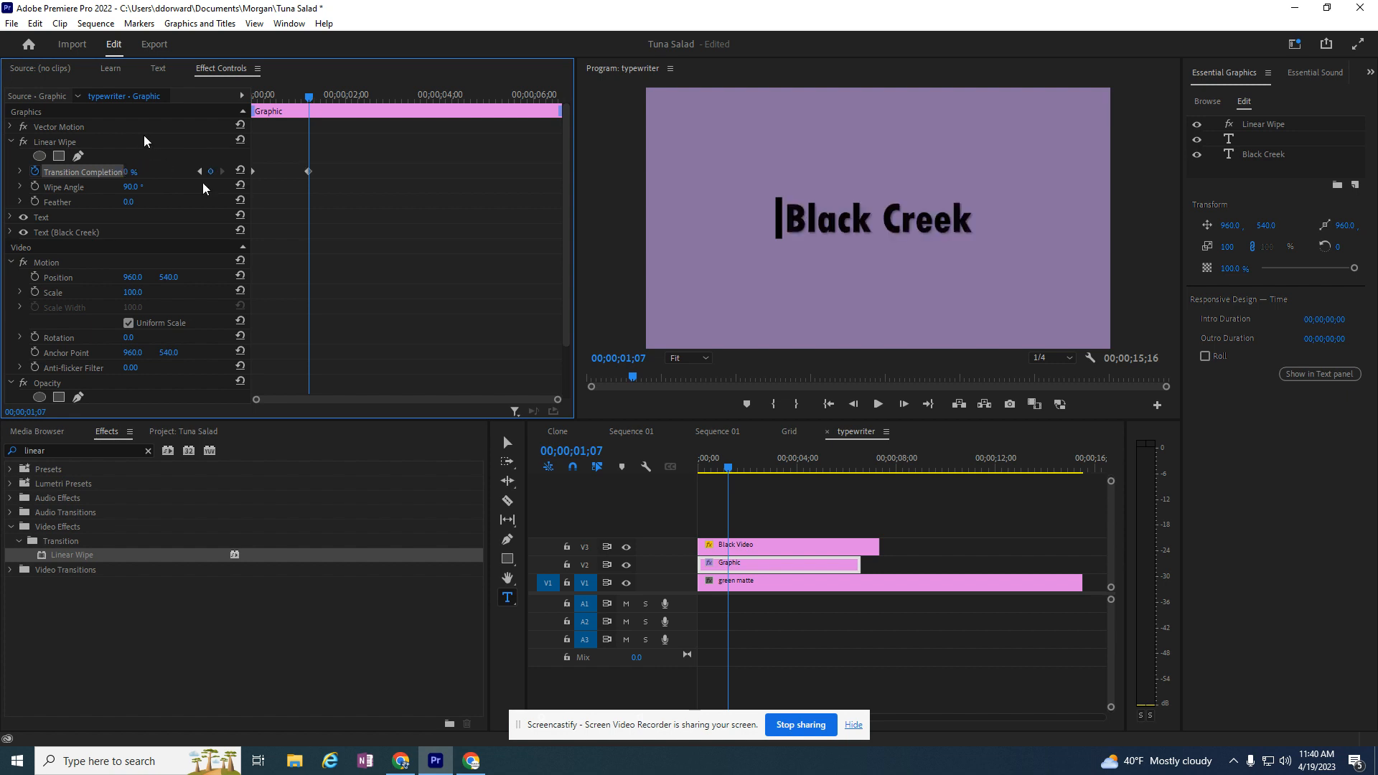
Step: Set the Linear Wipe's Wipe Angle to 270° on the Graphic title clip
{"action": "left_click", "coordinate": [730, 470]}
{"action": "mouse_move", "coordinate": [730, 470]}
{"action": "left_mouse_down"}
{"action": "mouse_move", "coordinate": [690, 480]}
{"action": "mouse_move", "coordinate": [735, 479]}
{"action": "left_mouse_up"}
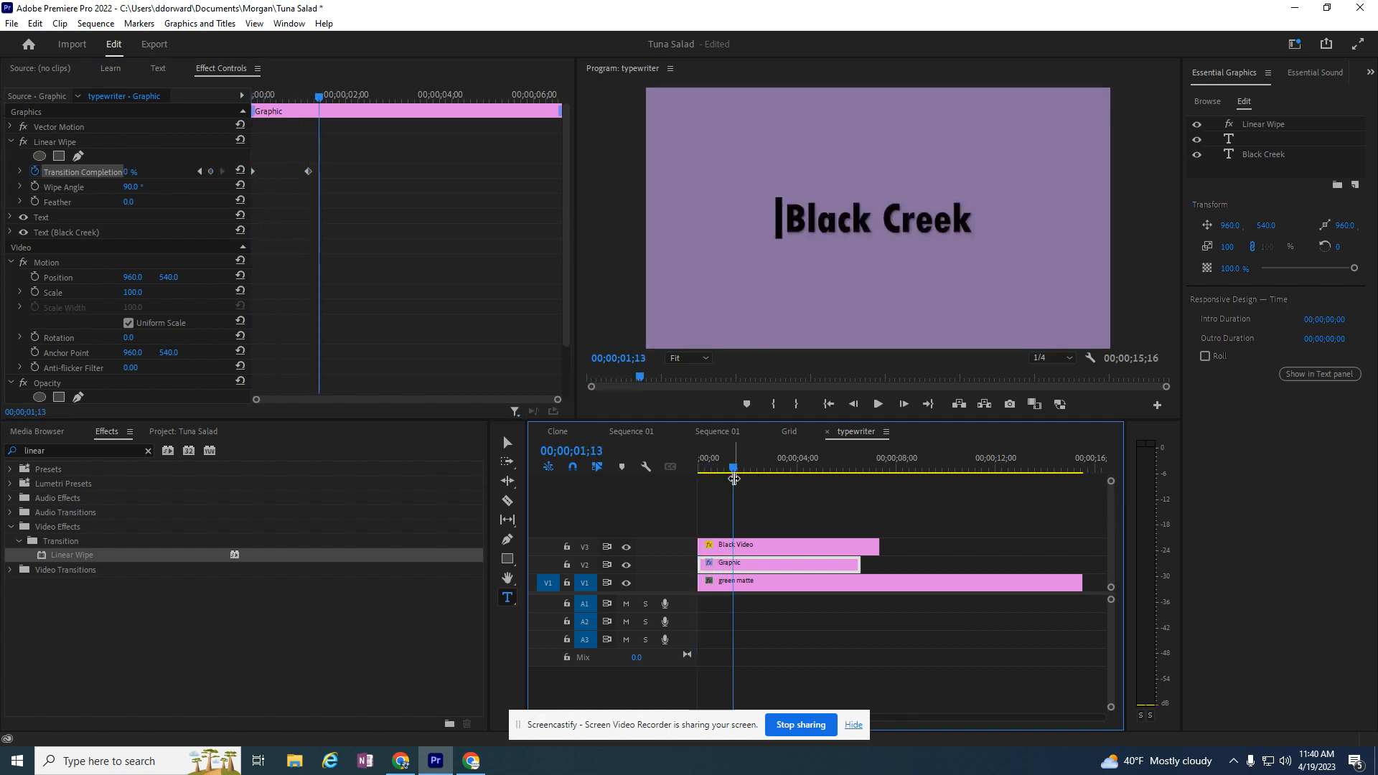
{"action": "left_click", "coordinate": [134, 187]}
{"action": "type", "text": "270"}
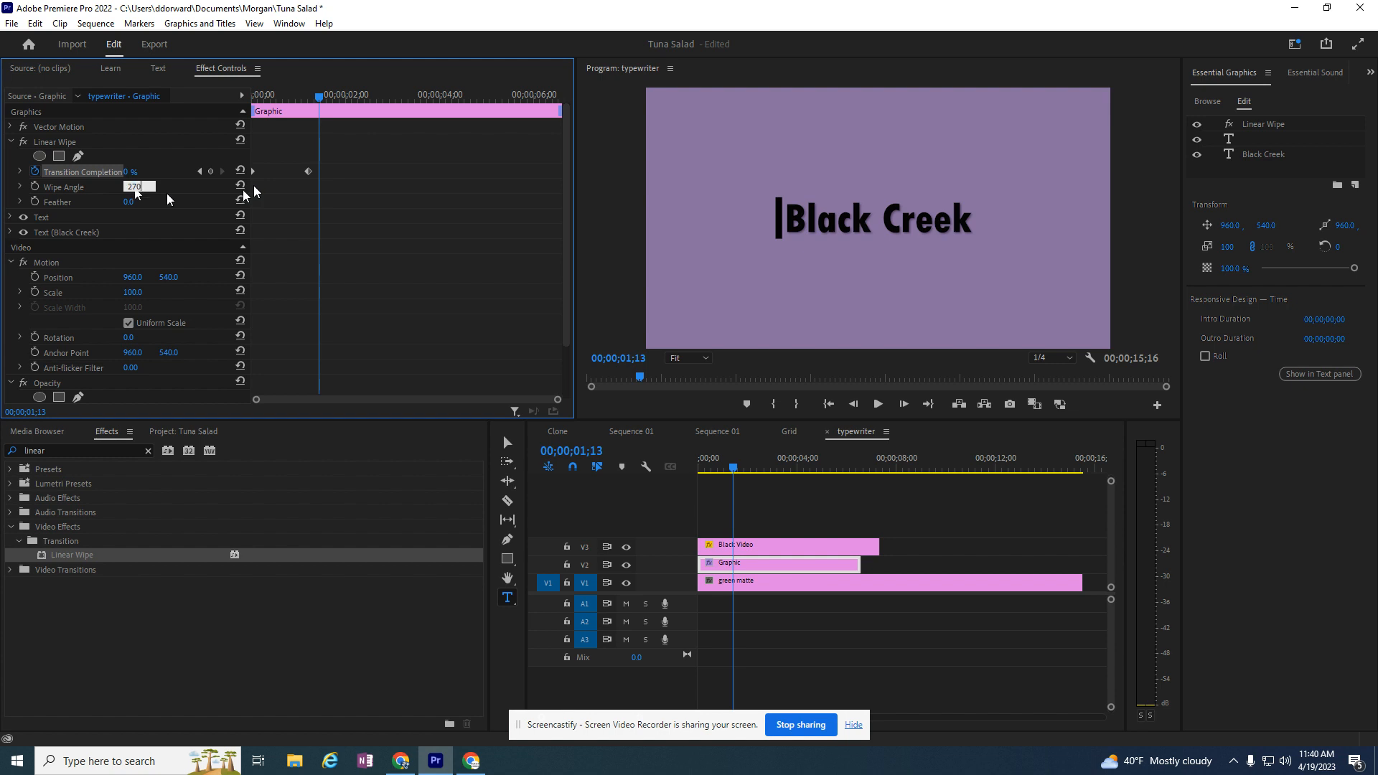
{"action": "key", "text": "Return"}
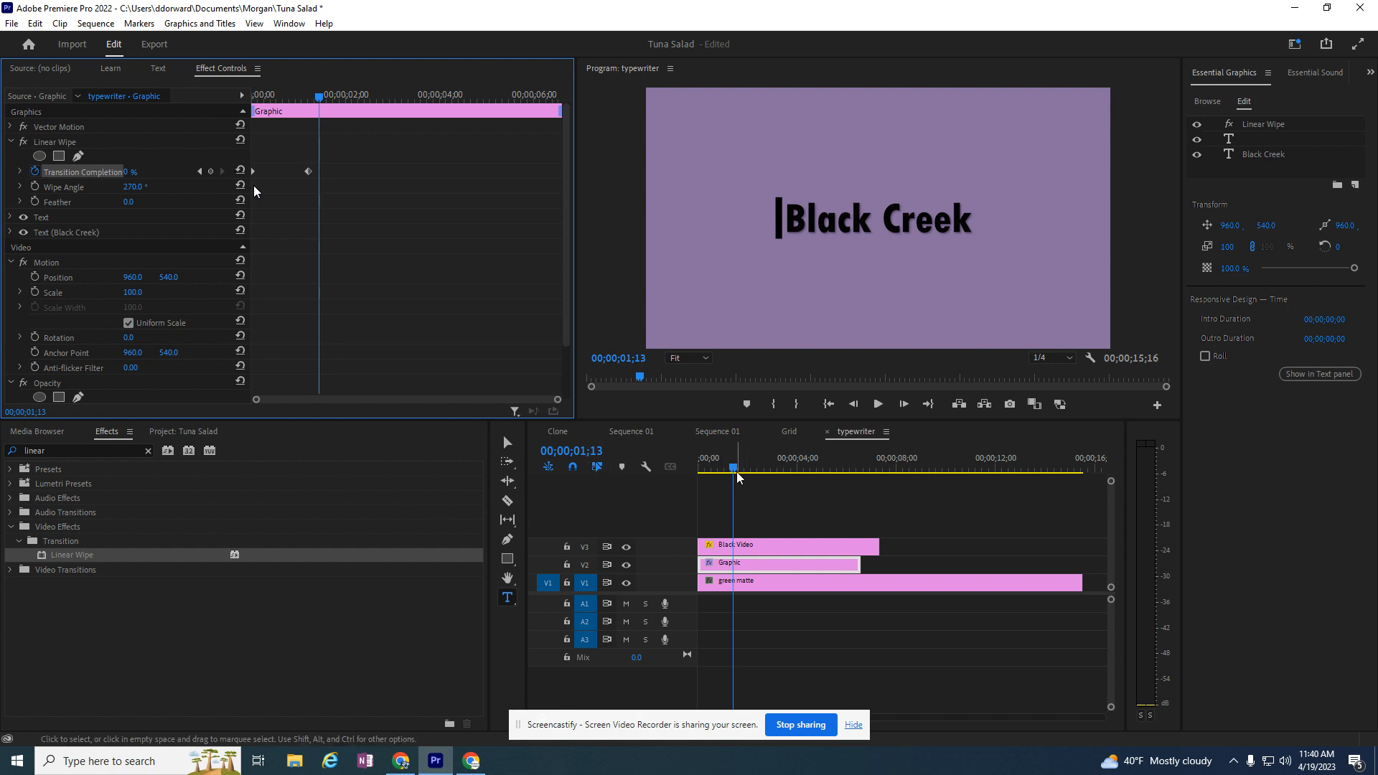
Step: Play the sequence from the start to preview the direction and speed of the title's wipe
{"action": "left_click", "coordinate": [696, 468]}
{"action": "mouse_move", "coordinate": [696, 468]}
{"action": "left_mouse_down"}
{"action": "mouse_move", "coordinate": [718, 472]}
{"action": "mouse_move", "coordinate": [679, 474]}
{"action": "left_mouse_up"}
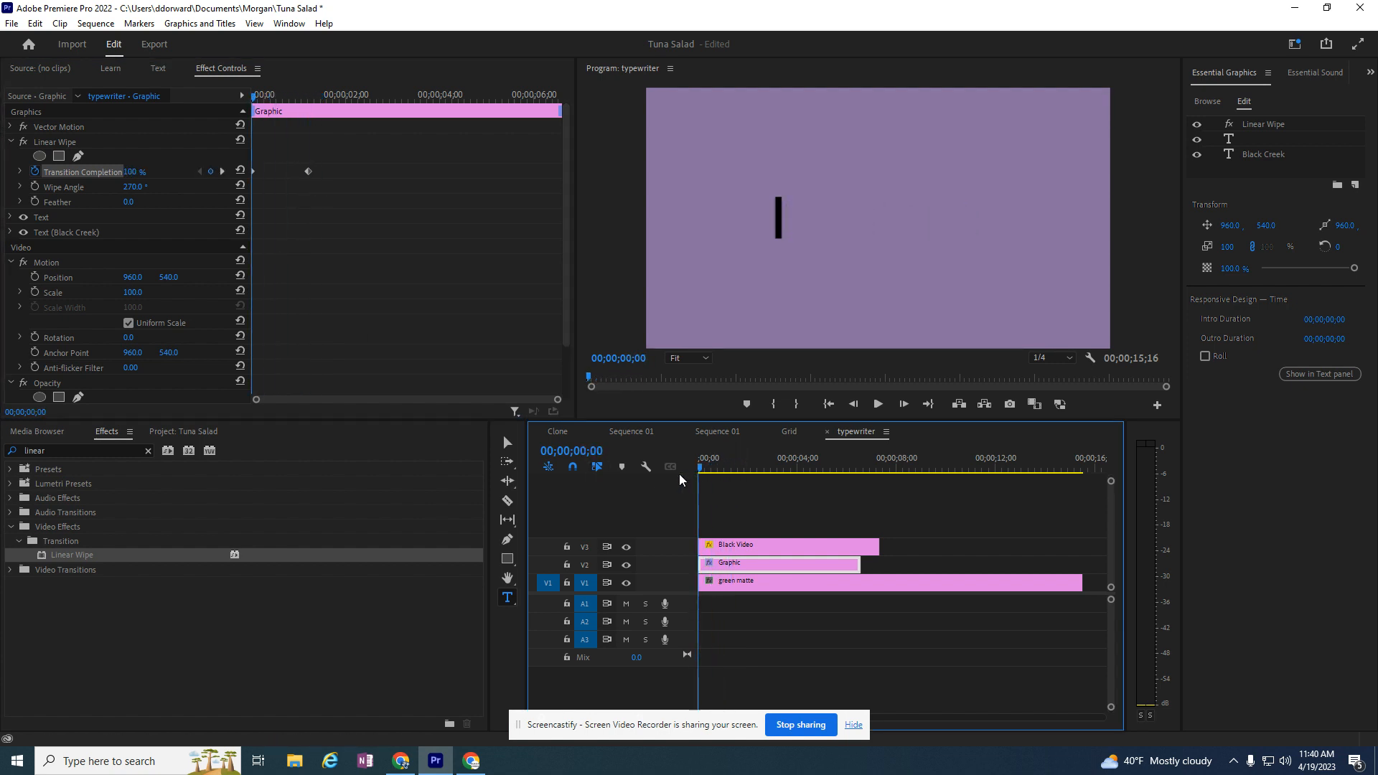
{"action": "left_click", "coordinate": [876, 404]}
{"action": "left_click", "coordinate": [877, 405]}
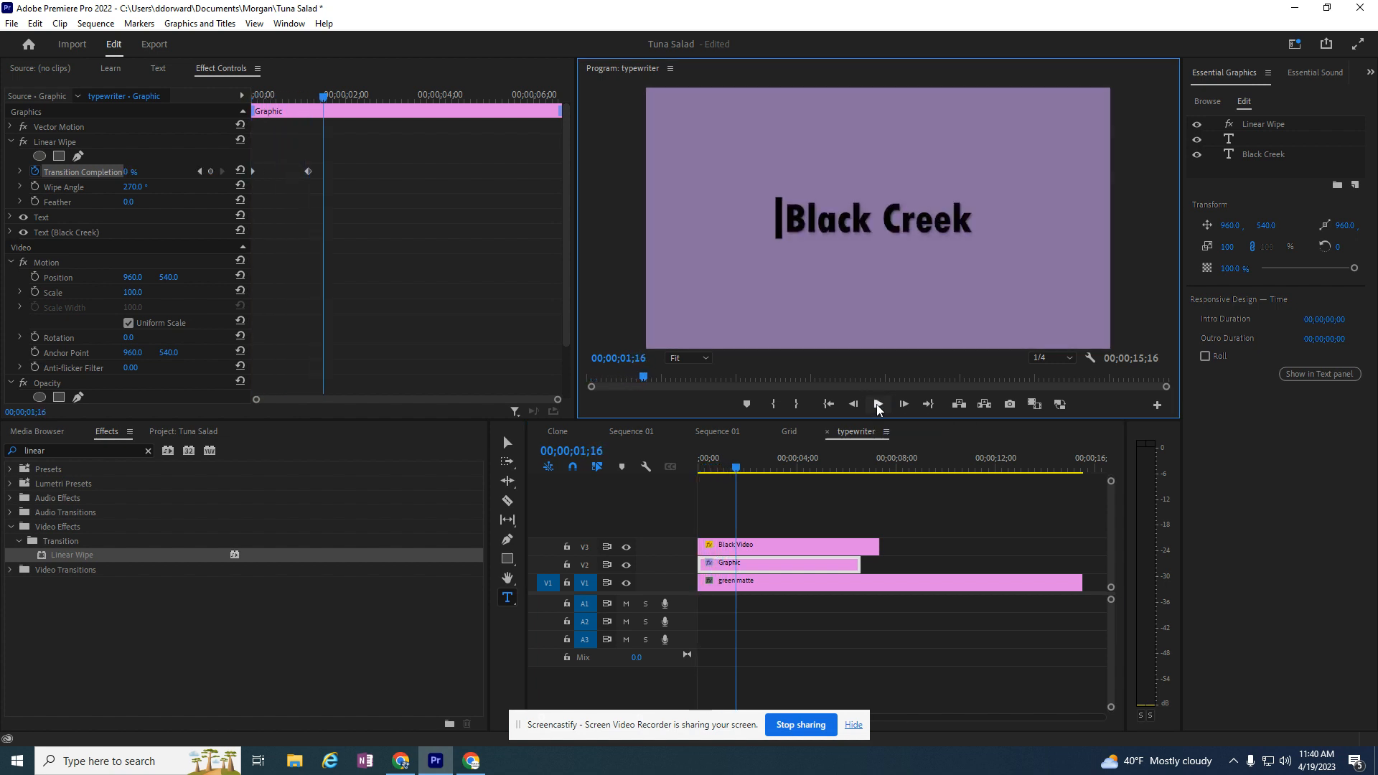
Step: Speed up the title's wipe by moving its ending Transition Completion keyframe to just under one second, previewing the timing
{"action": "left_click", "coordinate": [308, 172]}
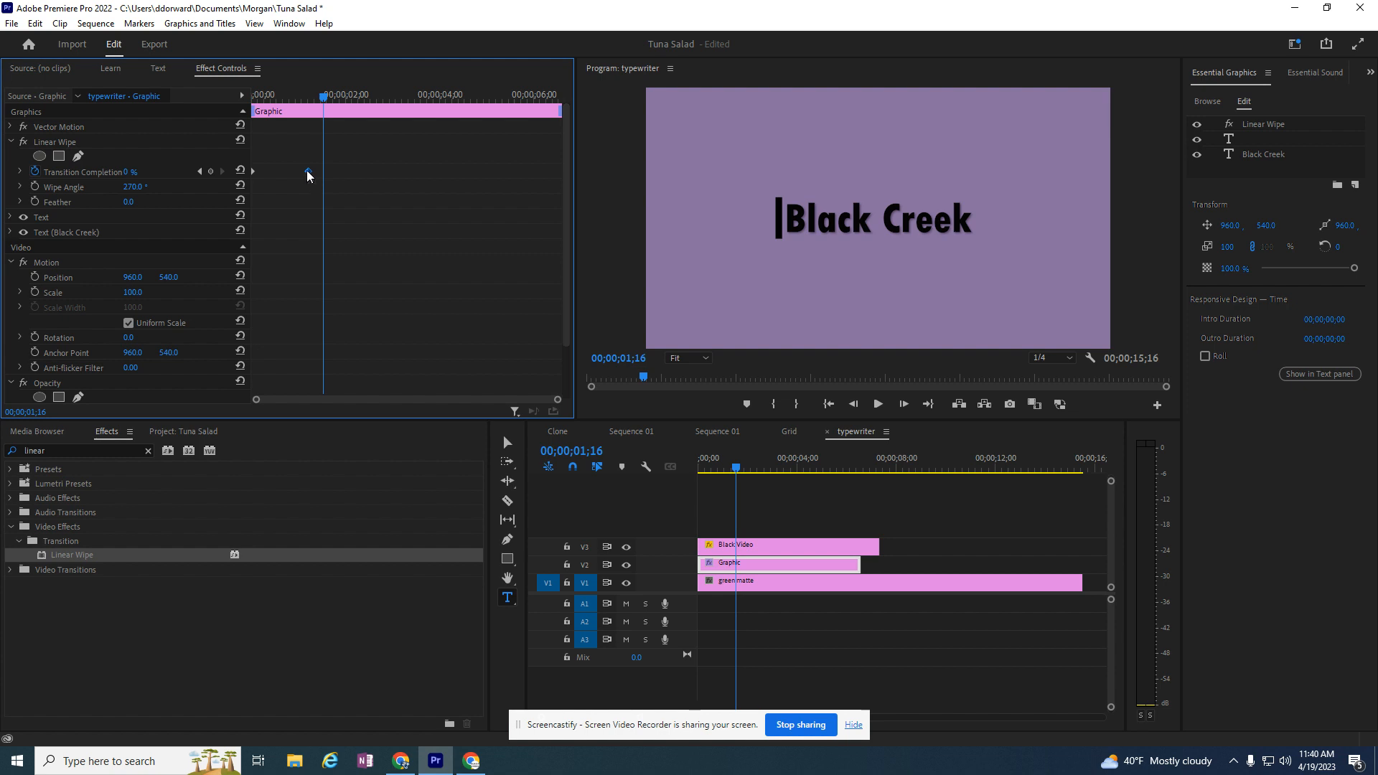
{"action": "left_click_drag", "start_coordinate": [307, 171], "coordinate": [299, 171]}
{"action": "left_click_drag", "start_coordinate": [324, 96], "coordinate": [232, 112]}
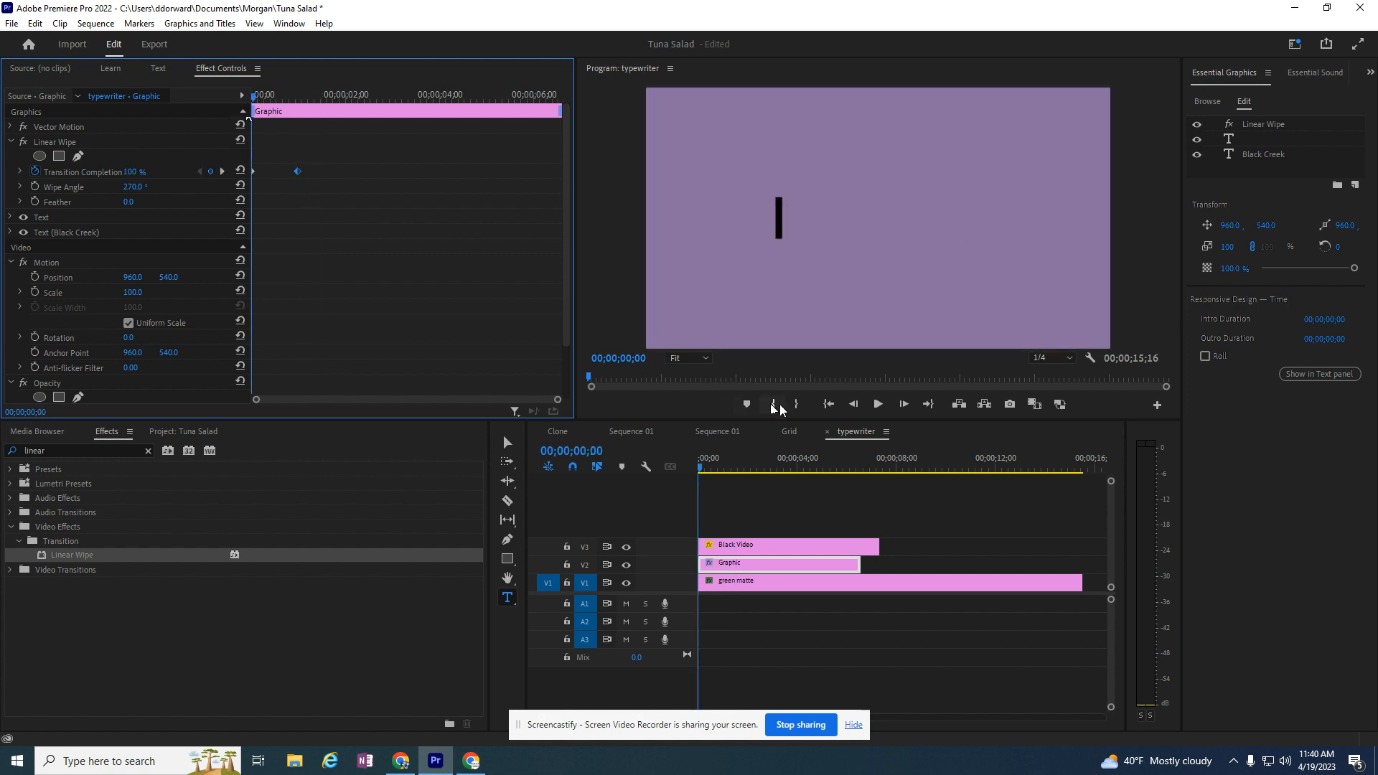
{"action": "left_click", "coordinate": [877, 404]}
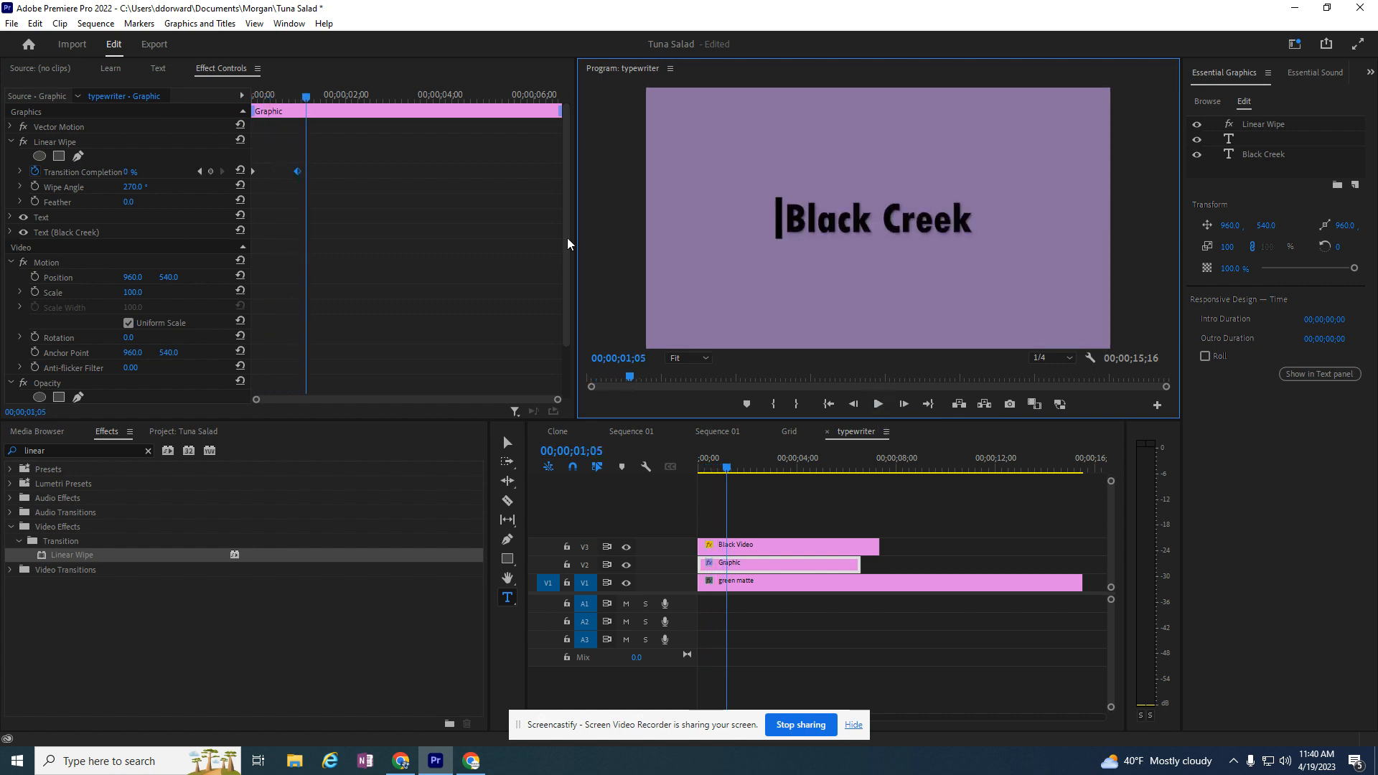
{"action": "left_click_drag", "start_coordinate": [297, 171], "coordinate": [292, 171]}
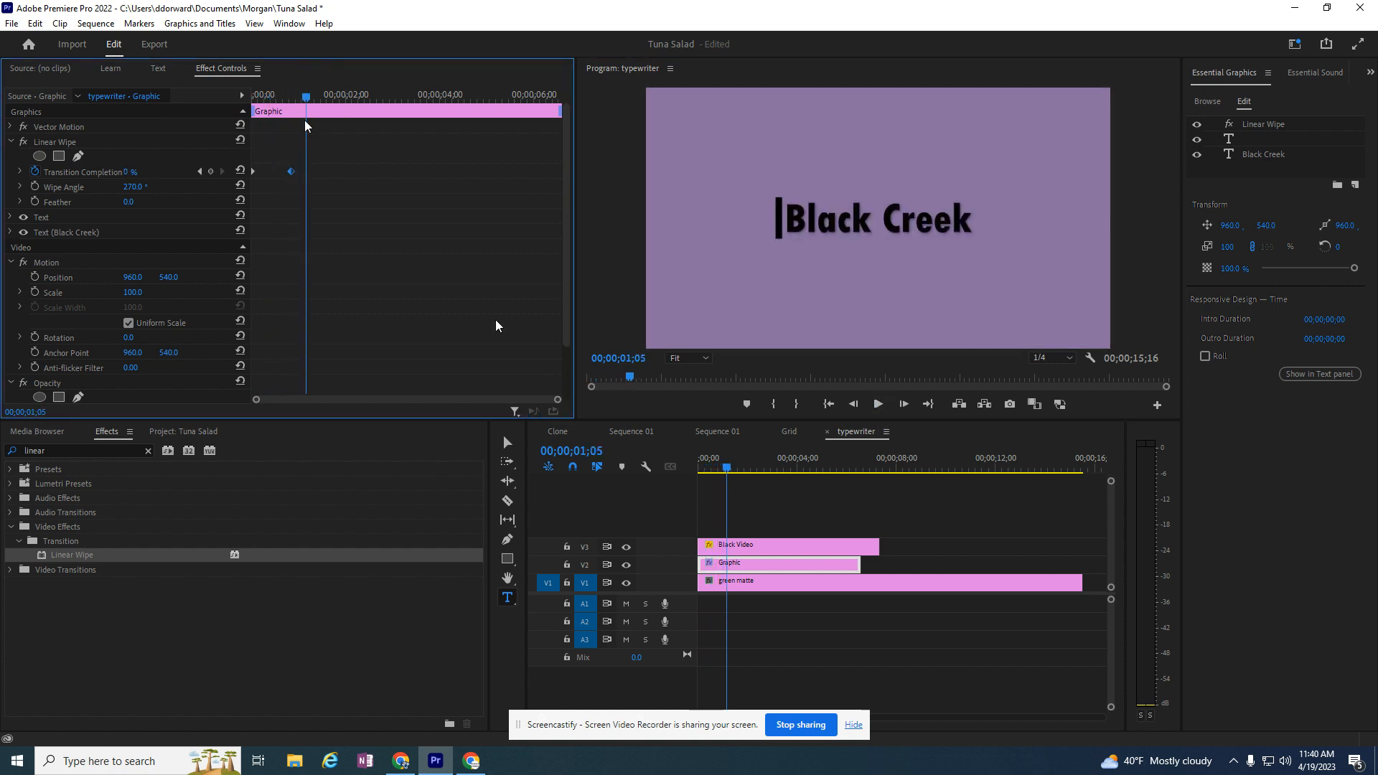
{"action": "left_click", "coordinate": [877, 406]}
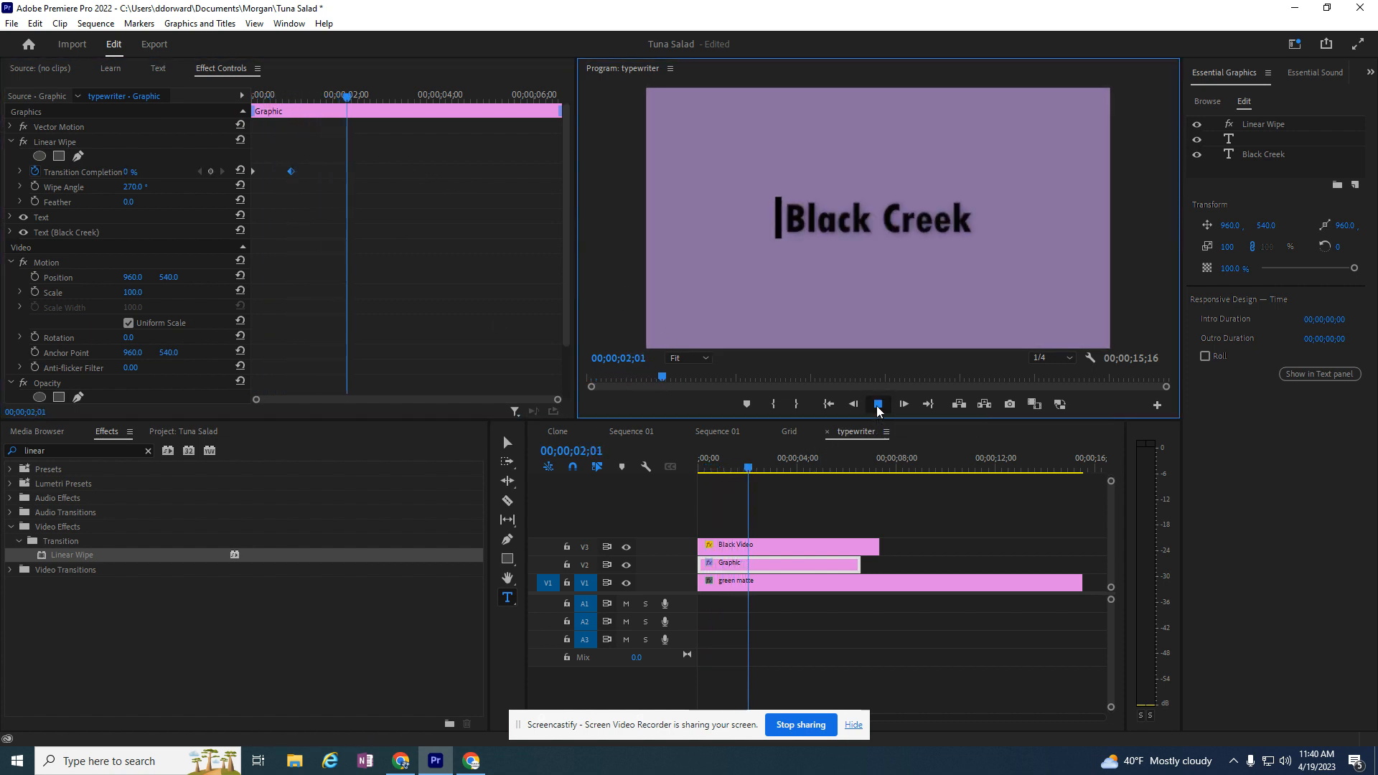
{"action": "left_click", "coordinate": [877, 407]}
Step: Keyframe the Black Video bar's Position at 00;00;00;00, and set its horizontal position to 1380 just under one second in
{"action": "left_click_drag", "start_coordinate": [349, 96], "coordinate": [254, 115]}
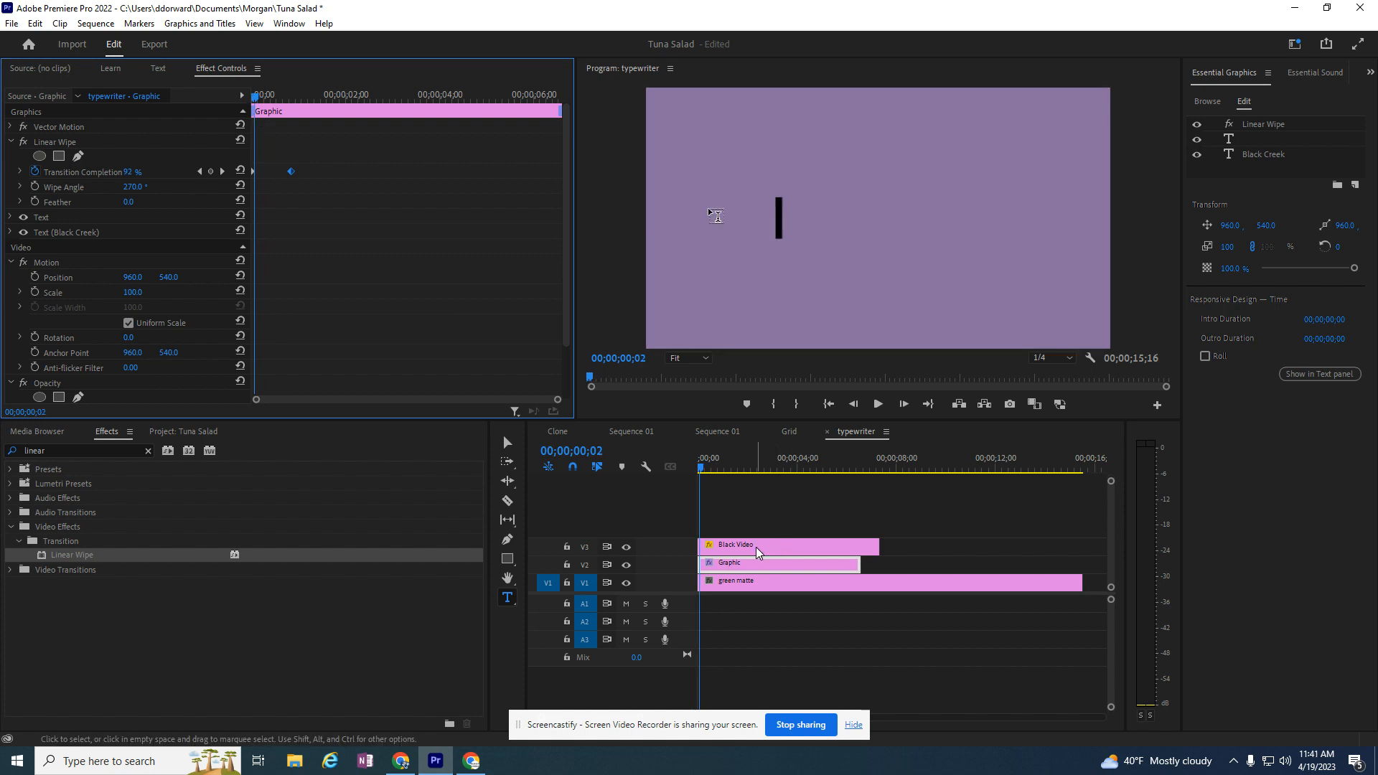
{"action": "left_click", "coordinate": [738, 545]}
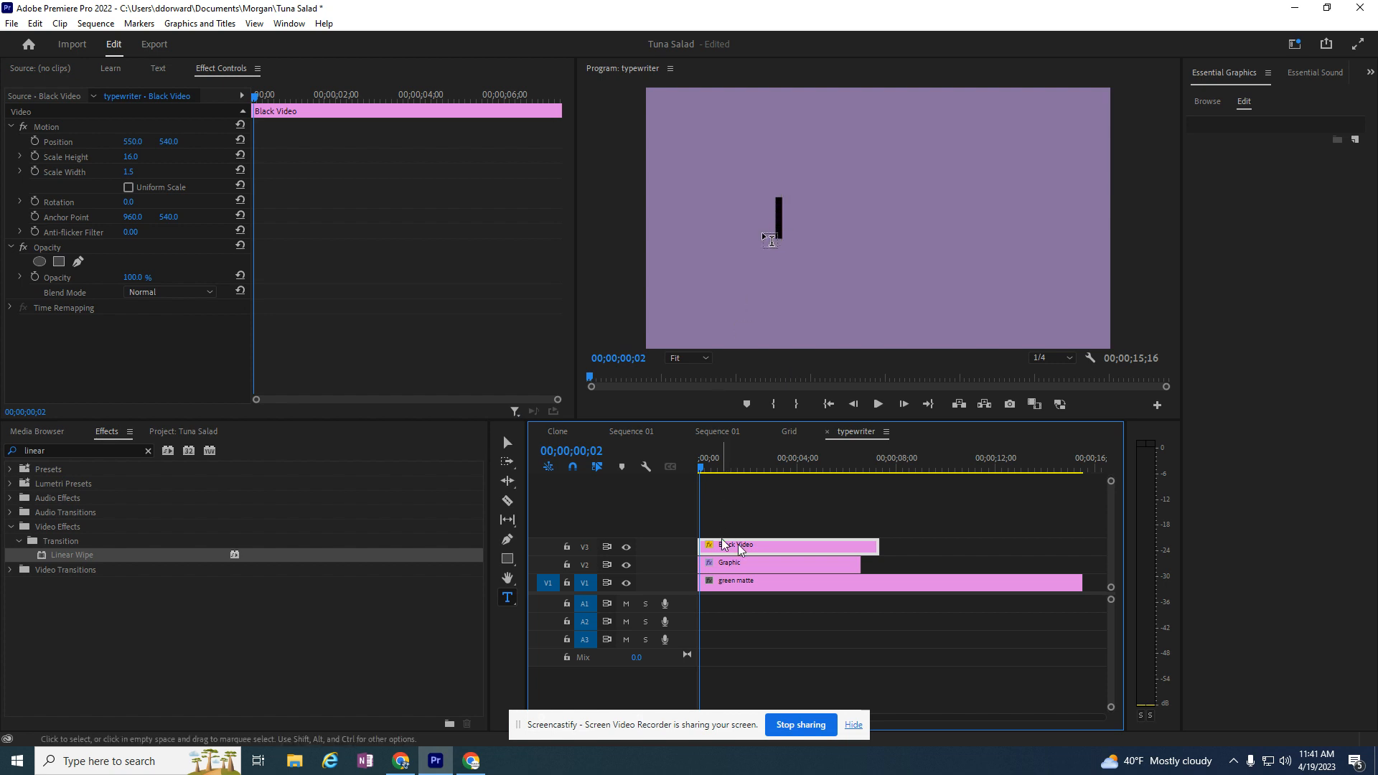
{"action": "left_click_drag", "start_coordinate": [699, 468], "coordinate": [696, 468]}
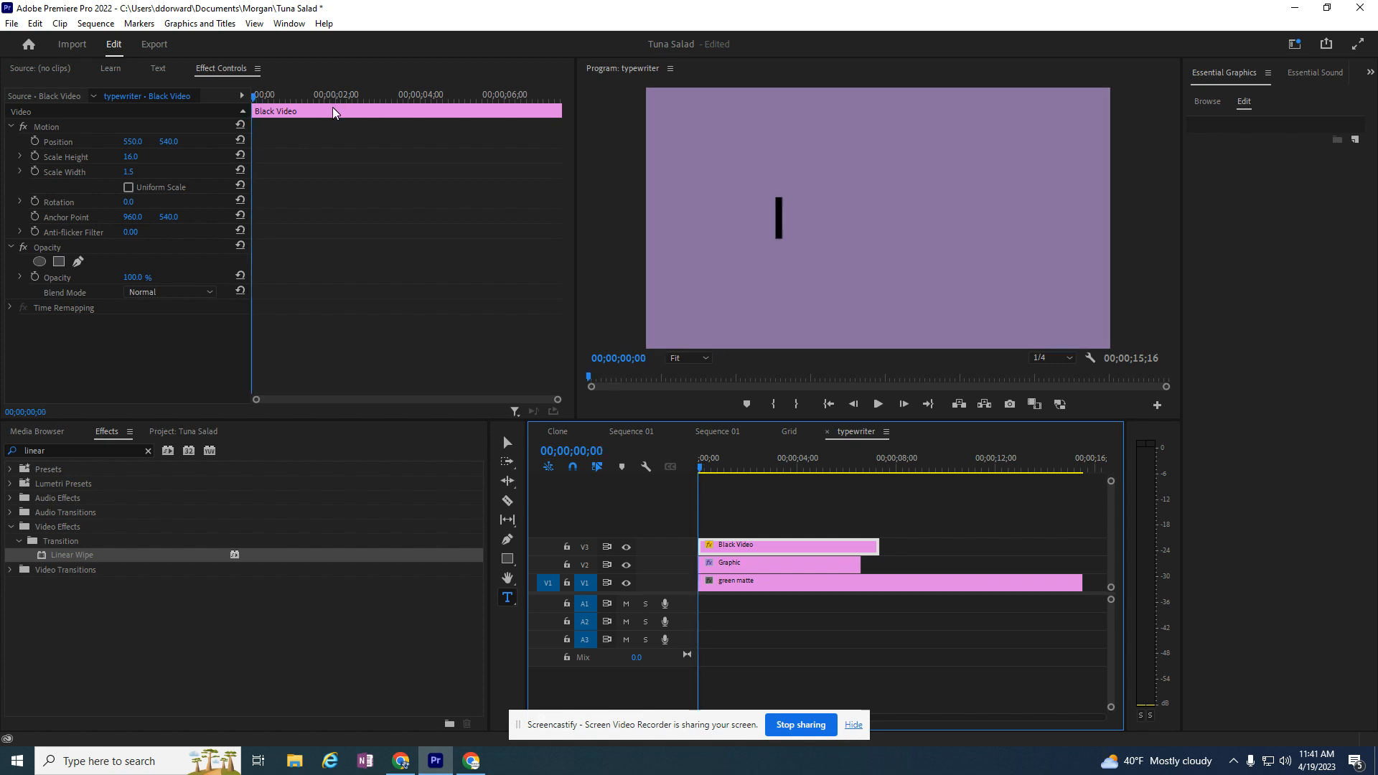
{"action": "left_click", "coordinate": [36, 143]}
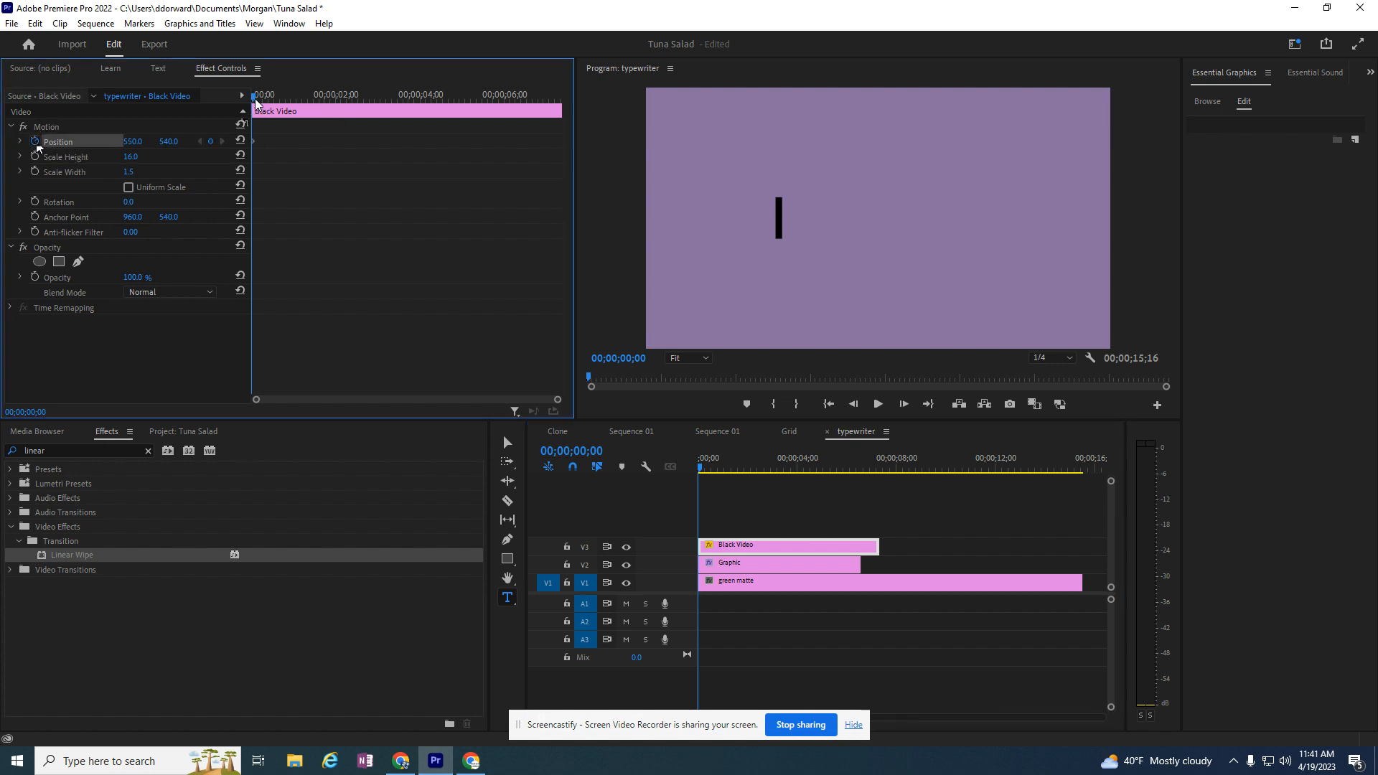
{"action": "left_click_drag", "start_coordinate": [254, 96], "coordinate": [280, 100]}
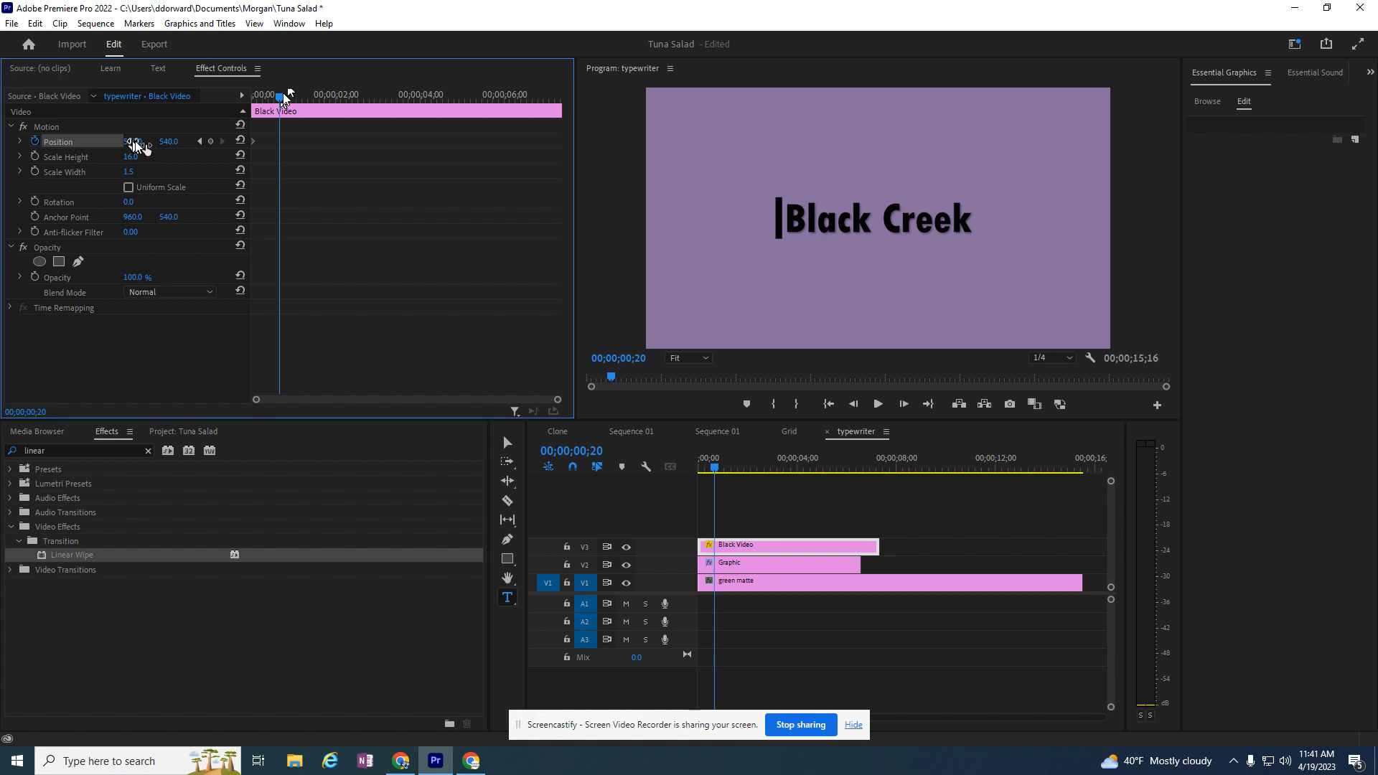
{"action": "left_click_drag", "start_coordinate": [156, 140], "coordinate": [764, 164]}
Step: Play the sequence from the start to compare the bar's movement with the title reveal
{"action": "mouse_move", "coordinate": [277, 101]}
{"action": "left_mouse_down"}
{"action": "mouse_move", "coordinate": [240, 91]}
{"action": "mouse_move", "coordinate": [288, 106]}
{"action": "mouse_move", "coordinate": [254, 107]}
{"action": "mouse_move", "coordinate": [295, 107]}
{"action": "mouse_move", "coordinate": [274, 144]}
{"action": "mouse_move", "coordinate": [251, 106]}
{"action": "mouse_move", "coordinate": [280, 108]}
{"action": "mouse_move", "coordinate": [281, 141]}
{"action": "mouse_move", "coordinate": [252, 98]}
{"action": "mouse_move", "coordinate": [295, 109]}
{"action": "mouse_move", "coordinate": [252, 100]}
{"action": "left_mouse_up"}
{"action": "left_click", "coordinate": [879, 404]}
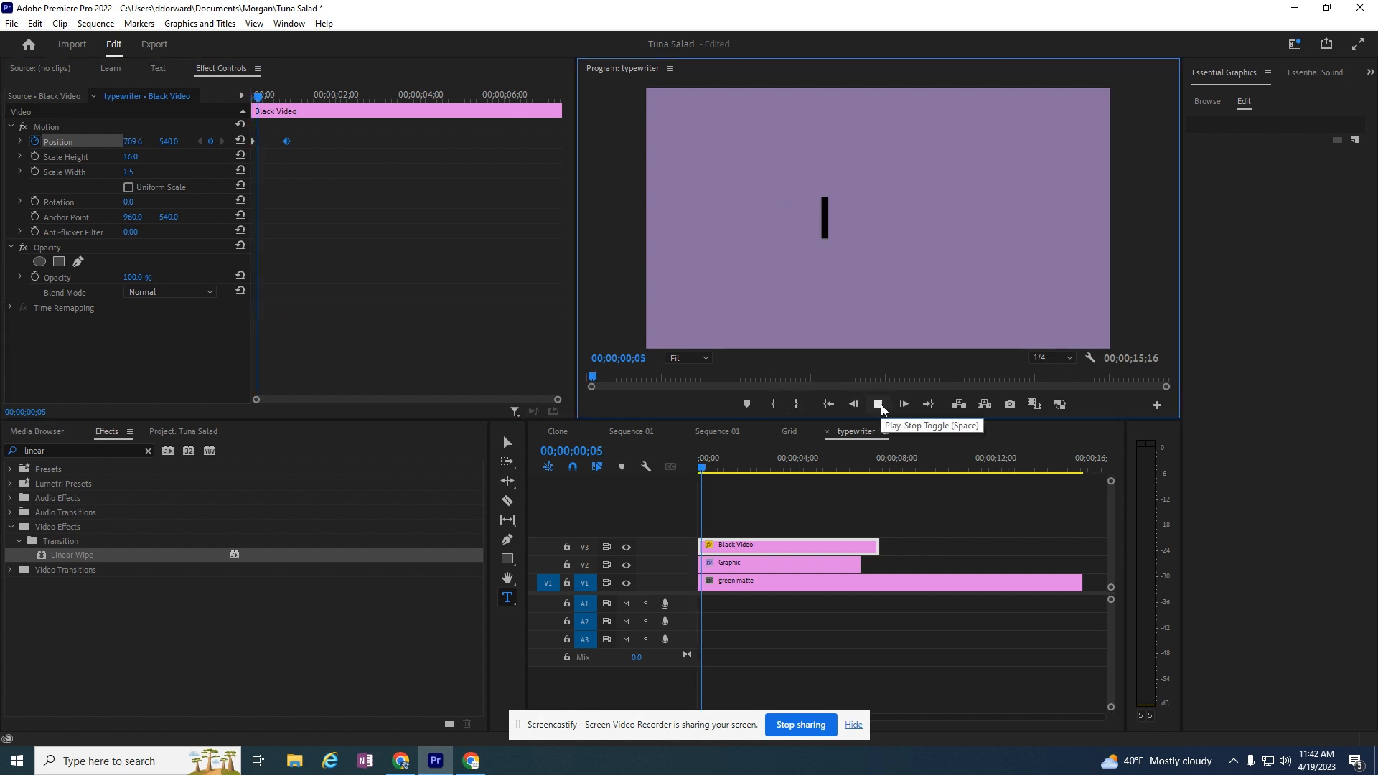
{"action": "left_click", "coordinate": [879, 404]}
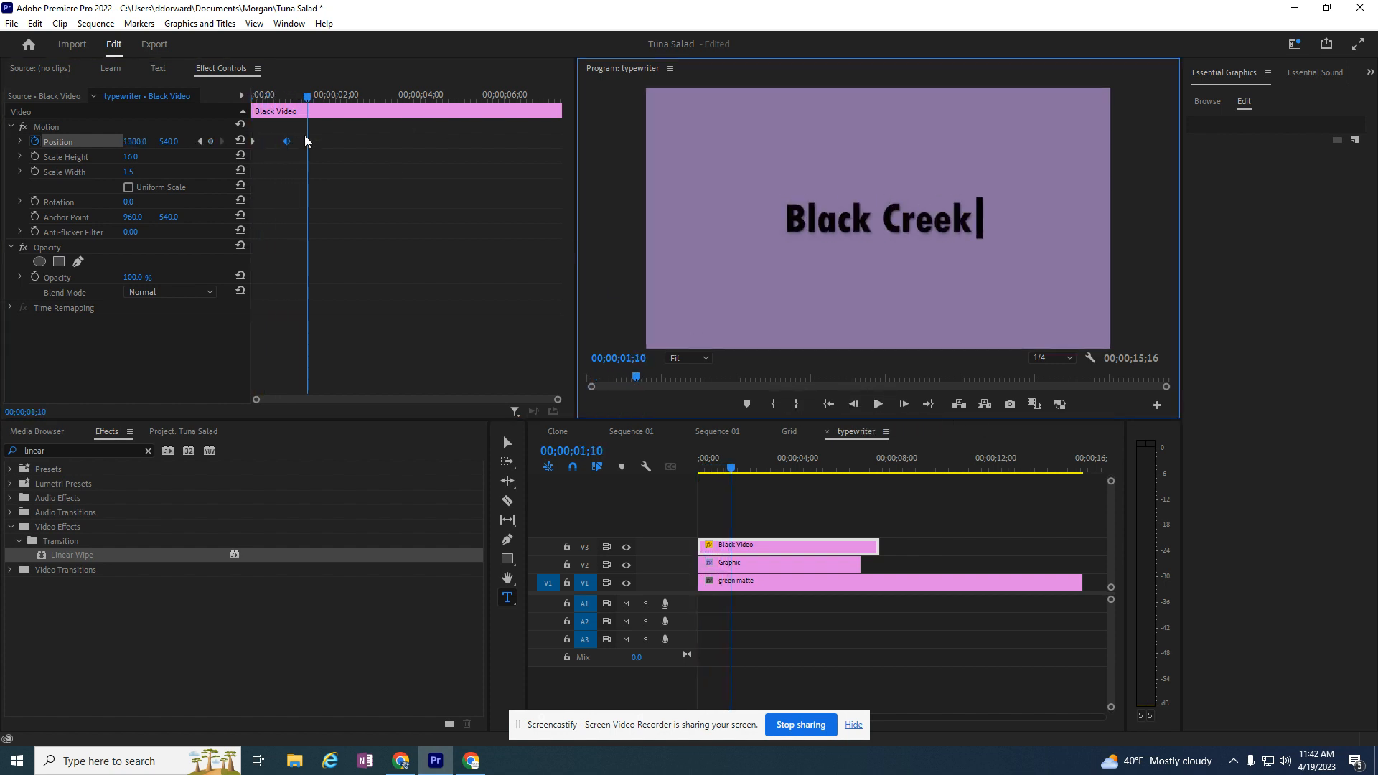
Step: Add Position keyframes for the black bar at 00;00;00;09, 00;00;00;11 and 00;00;00;08, aligning it with the reveal edge in "Black"
{"action": "left_click_drag", "start_coordinate": [307, 97], "coordinate": [266, 105]}
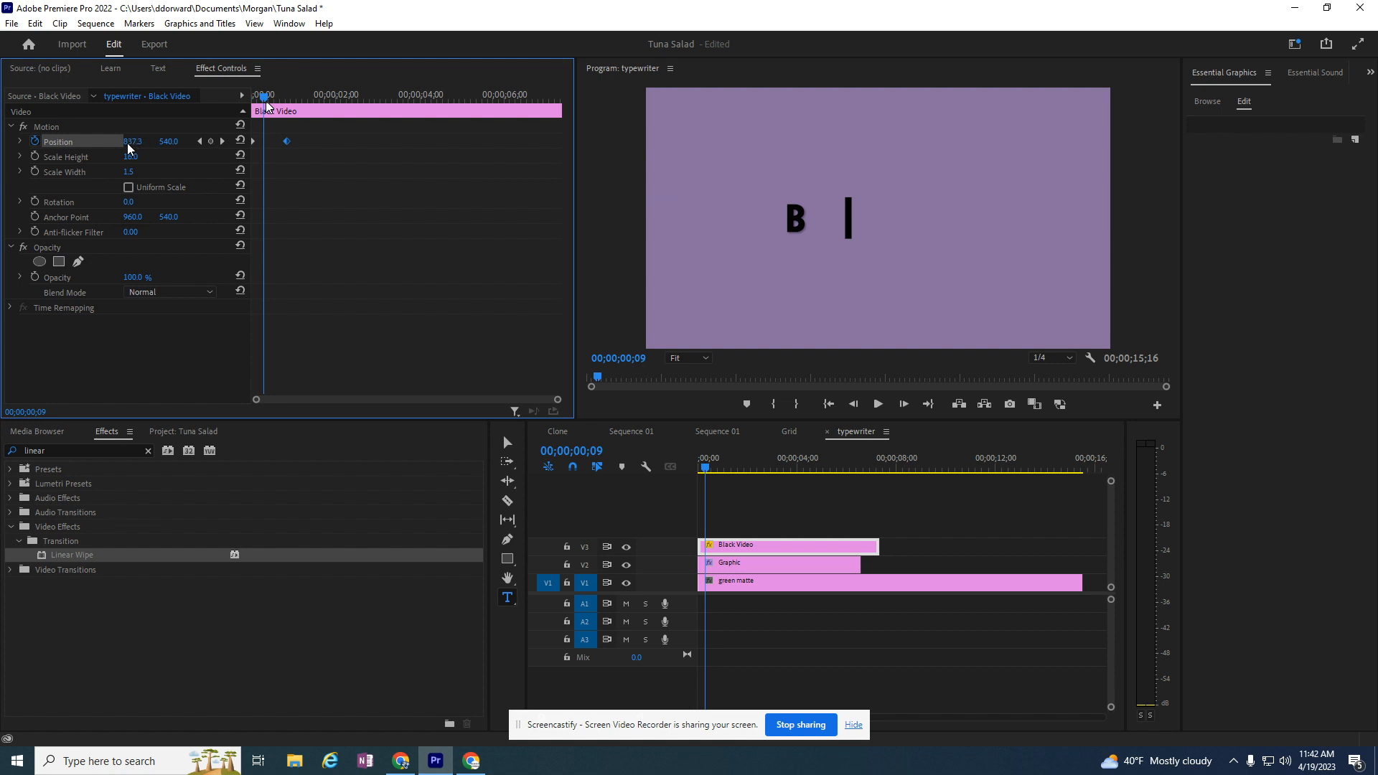
{"action": "left_click_drag", "start_coordinate": [123, 142], "coordinate": [3, 162]}
{"action": "left_click_drag", "start_coordinate": [264, 97], "coordinate": [266, 101]}
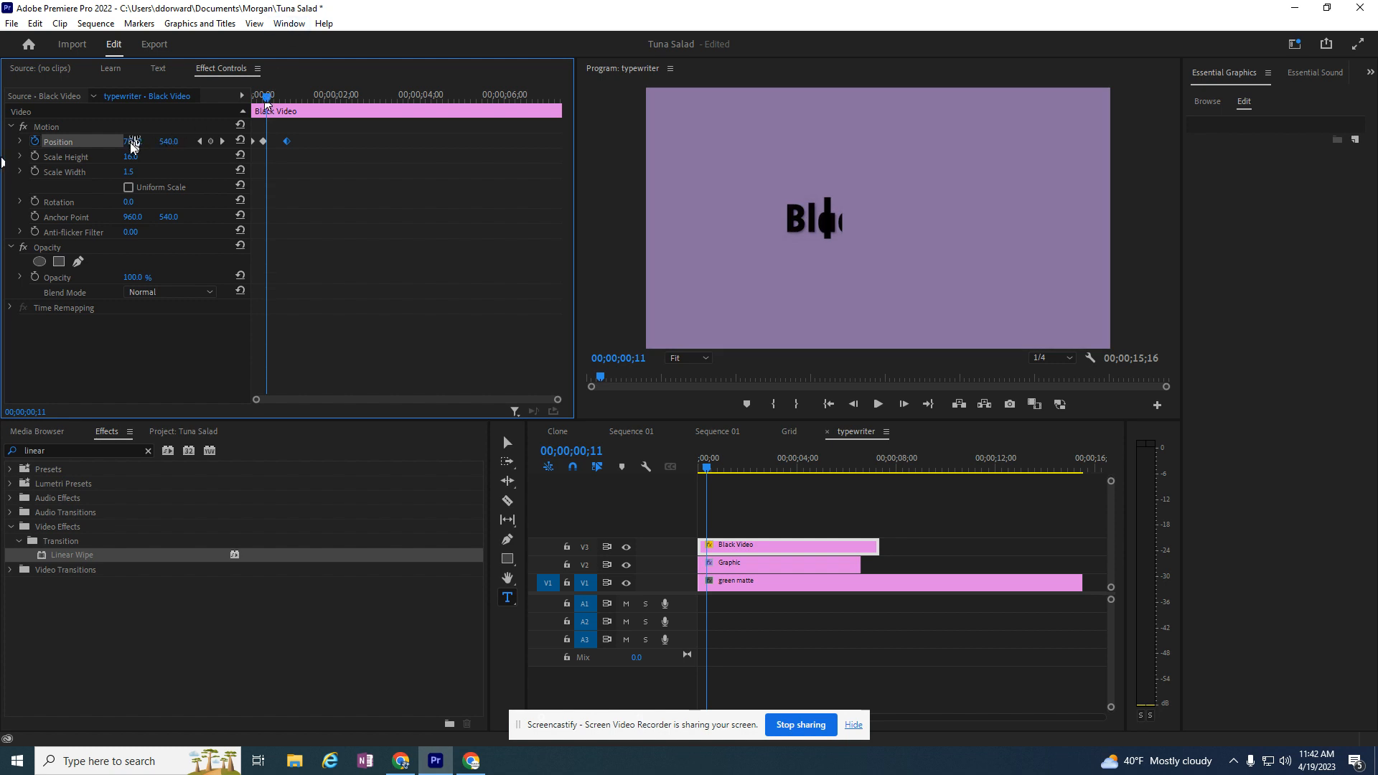
{"action": "left_click_drag", "start_coordinate": [132, 142], "coordinate": [194, 142]}
{"action": "left_click_drag", "start_coordinate": [265, 108], "coordinate": [262, 105]}
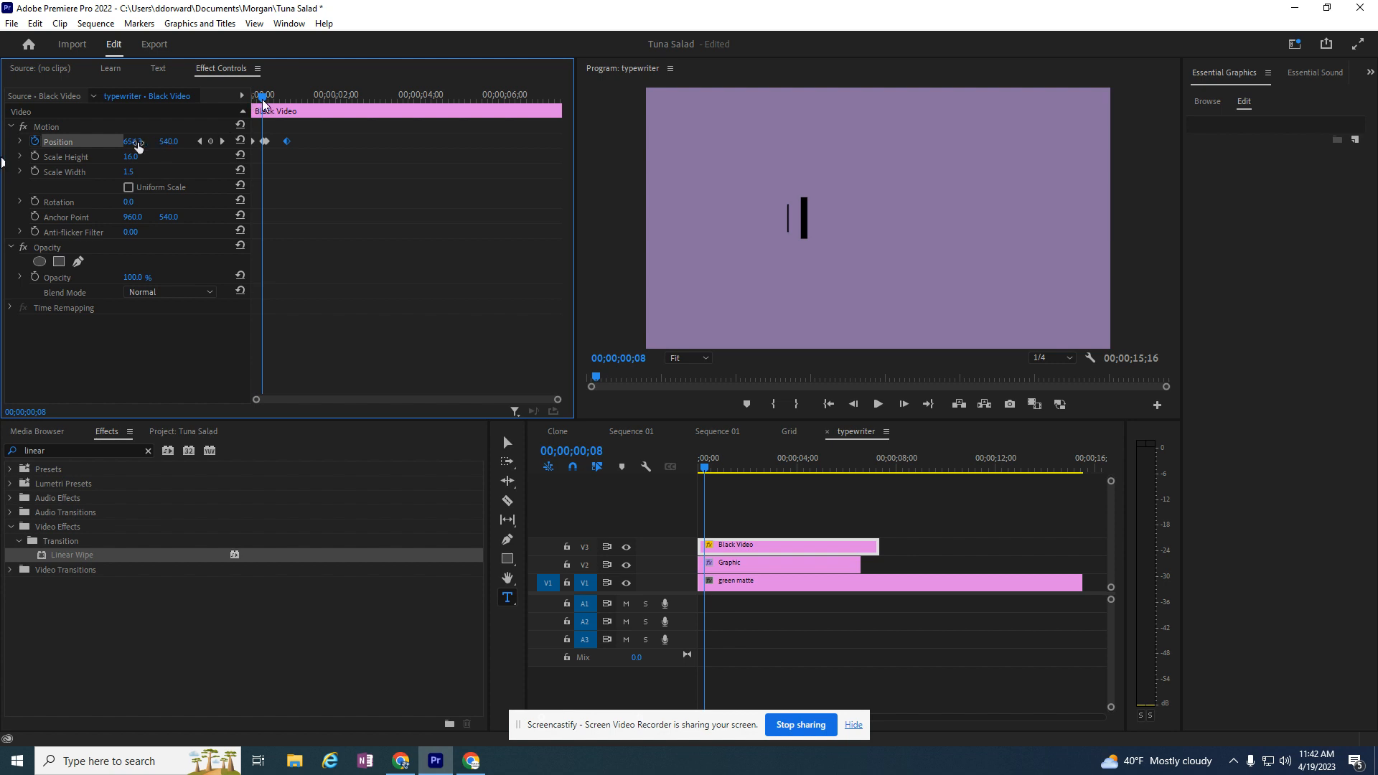
{"action": "left_click_drag", "start_coordinate": [135, 143], "coordinate": [79, 141]}
{"action": "left_click_drag", "start_coordinate": [131, 145], "coordinate": [113, 146]}
Step: Keyframe the black bar at horizontal position 933.9 at 00;00;00;13, and shift it to the title's reveal edge at 00;00;00;14
{"action": "left_click_drag", "start_coordinate": [263, 108], "coordinate": [270, 103]}
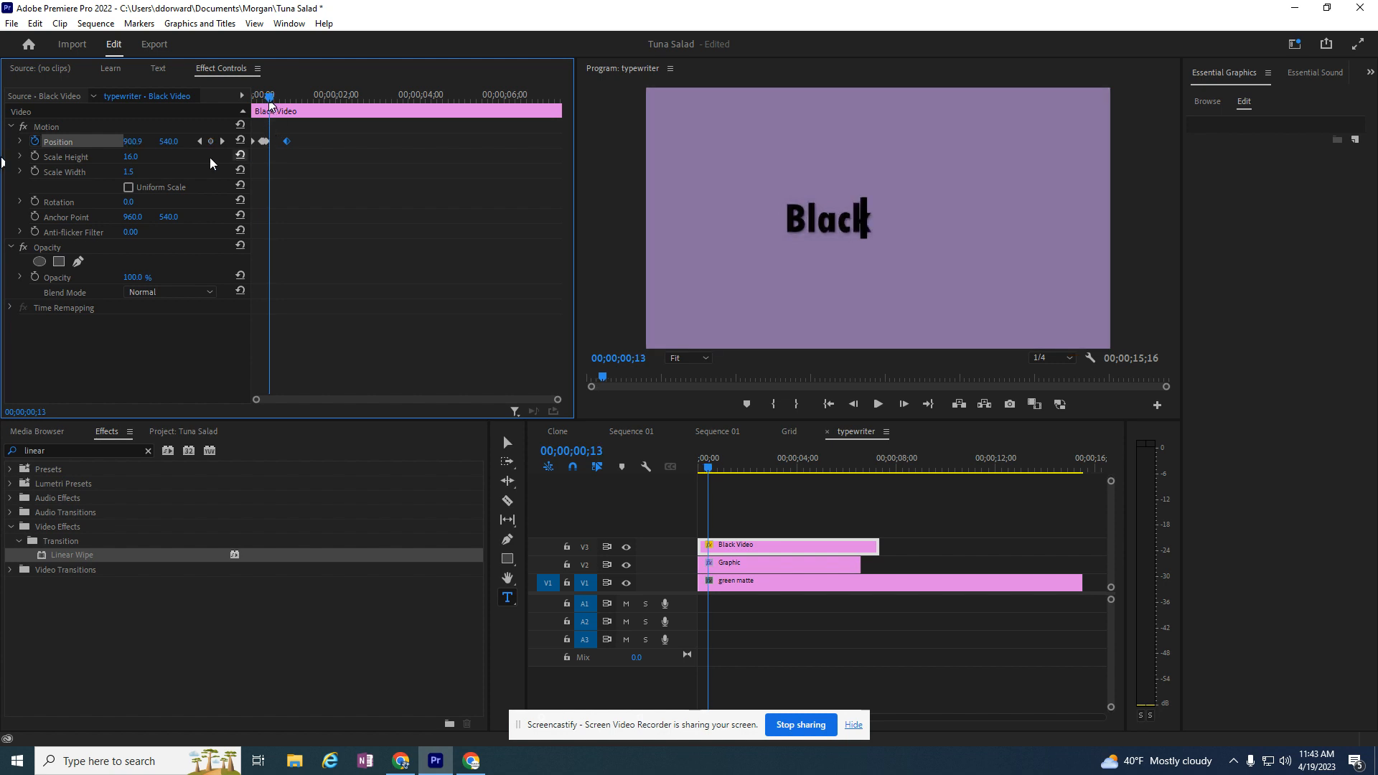
{"action": "left_click_drag", "start_coordinate": [131, 145], "coordinate": [158, 143]}
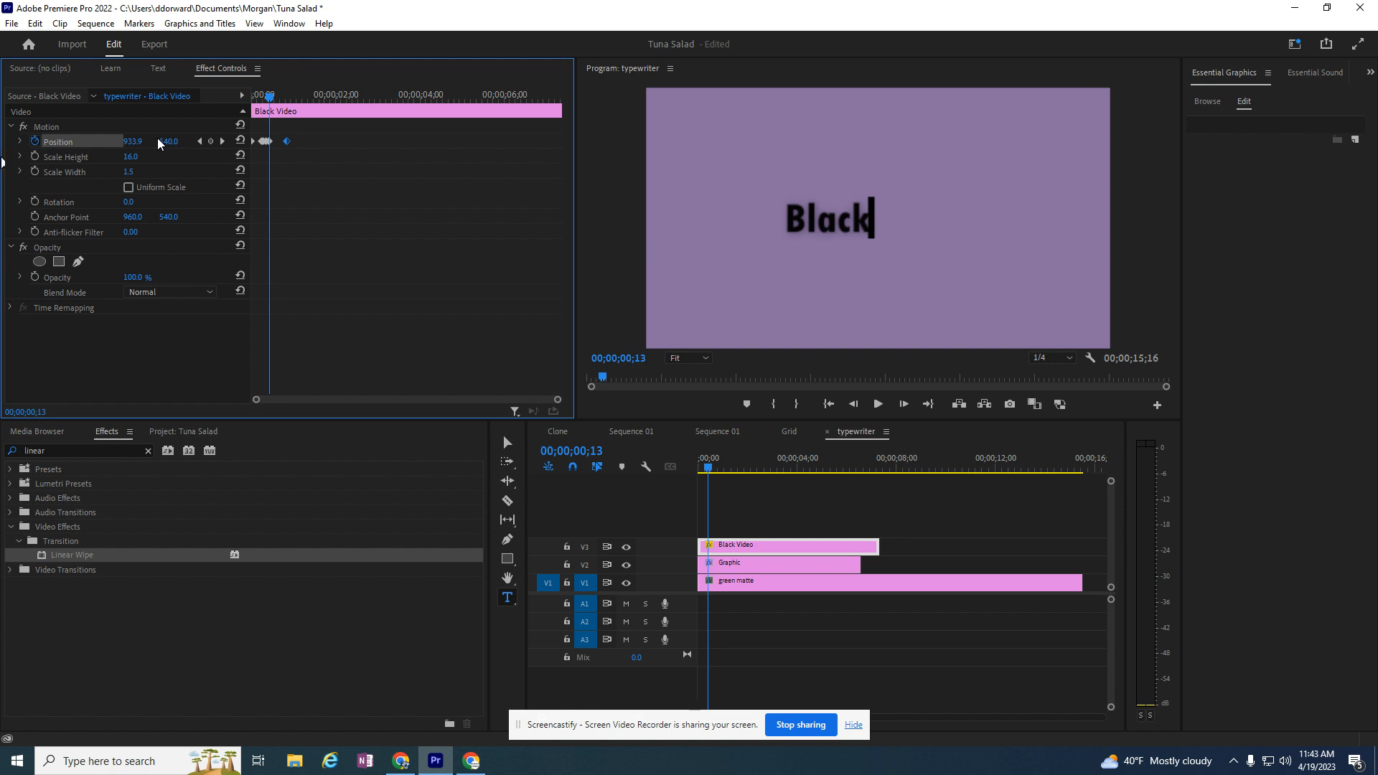
{"action": "left_click_drag", "start_coordinate": [270, 98], "coordinate": [271, 99]}
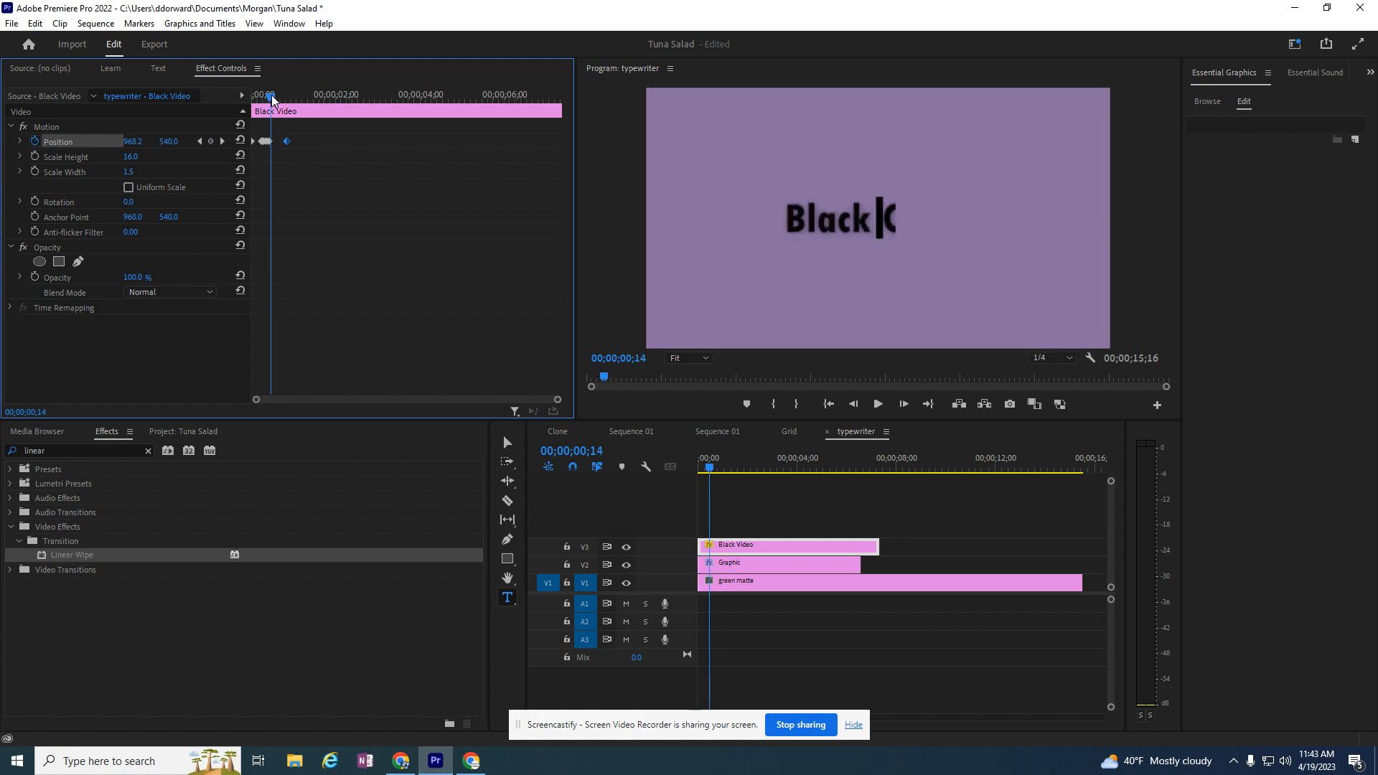
{"action": "left_click_drag", "start_coordinate": [132, 146], "coordinate": [181, 143]}
Step: Keyframe the black bar at horizontal position 1178.5 at 00;00;00;16, and move it to the end of the revealed text at 00;00;00;19
{"action": "left_click_drag", "start_coordinate": [272, 103], "coordinate": [276, 100]}
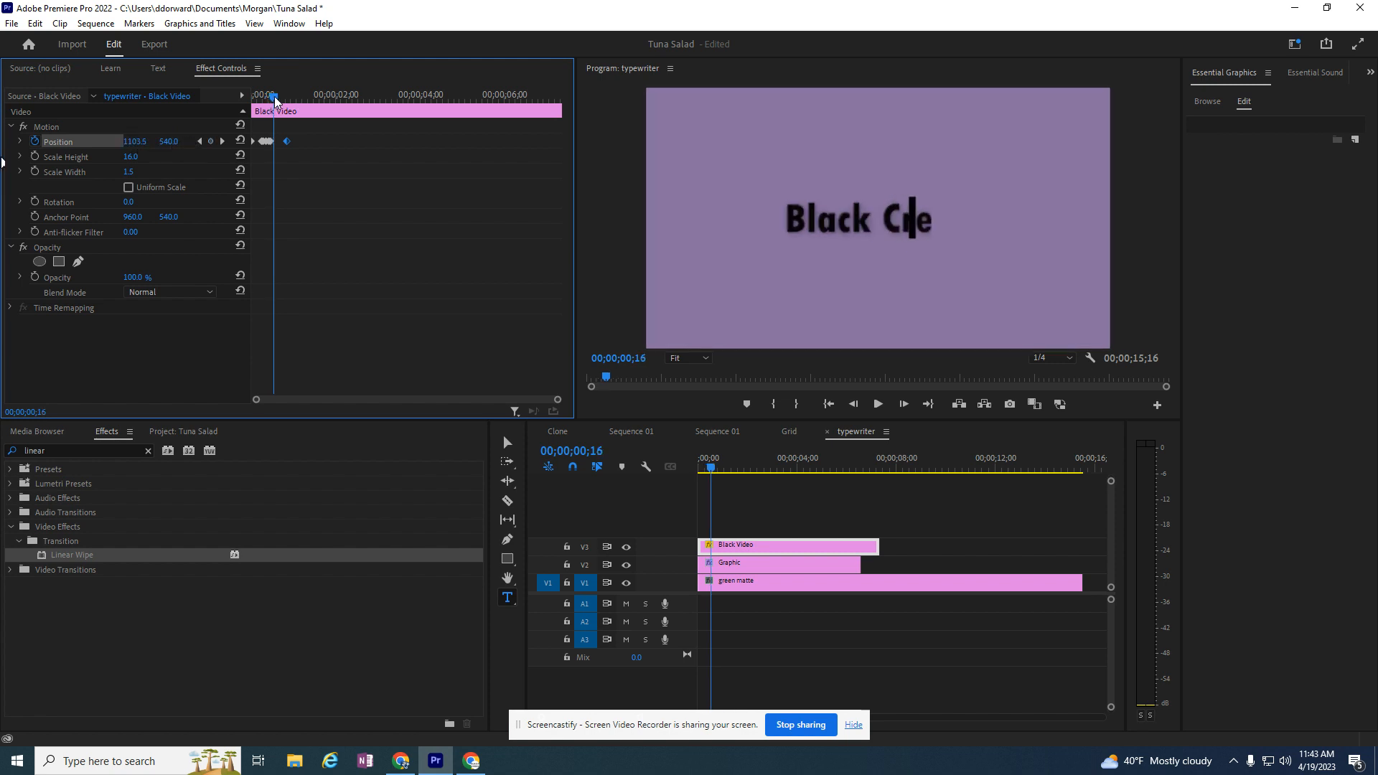
{"action": "left_click", "coordinate": [139, 142]}
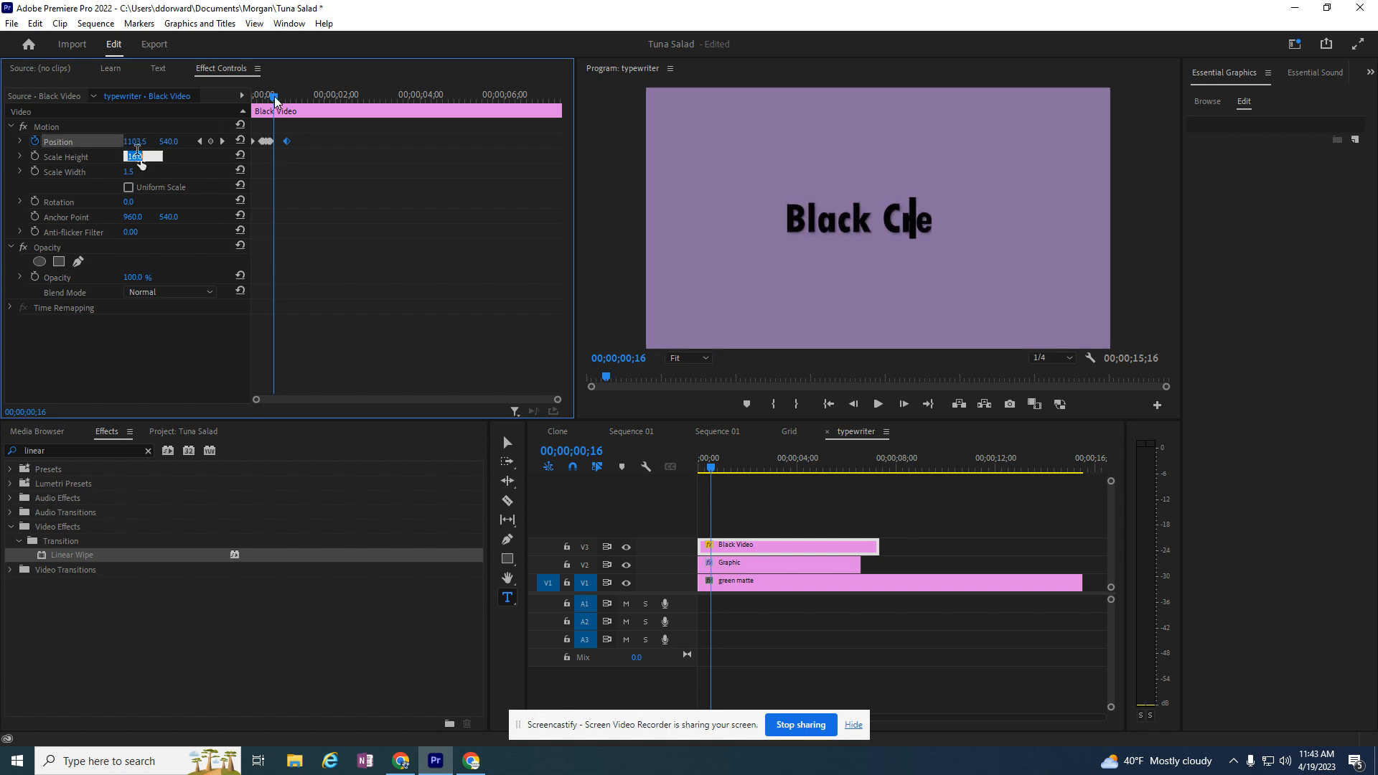
{"action": "left_click", "coordinate": [142, 130]}
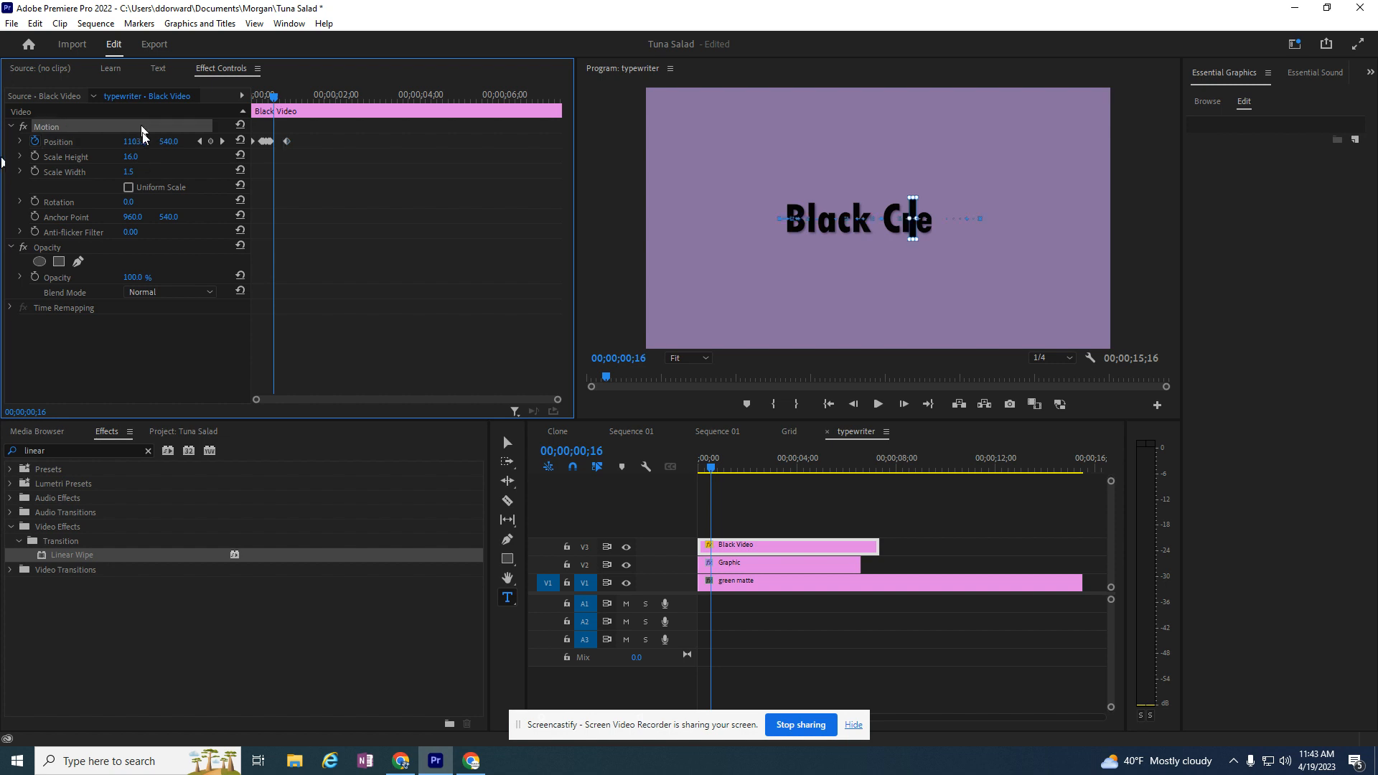
{"action": "left_click_drag", "start_coordinate": [142, 141], "coordinate": [201, 145]}
{"action": "left_click", "coordinate": [58, 143]}
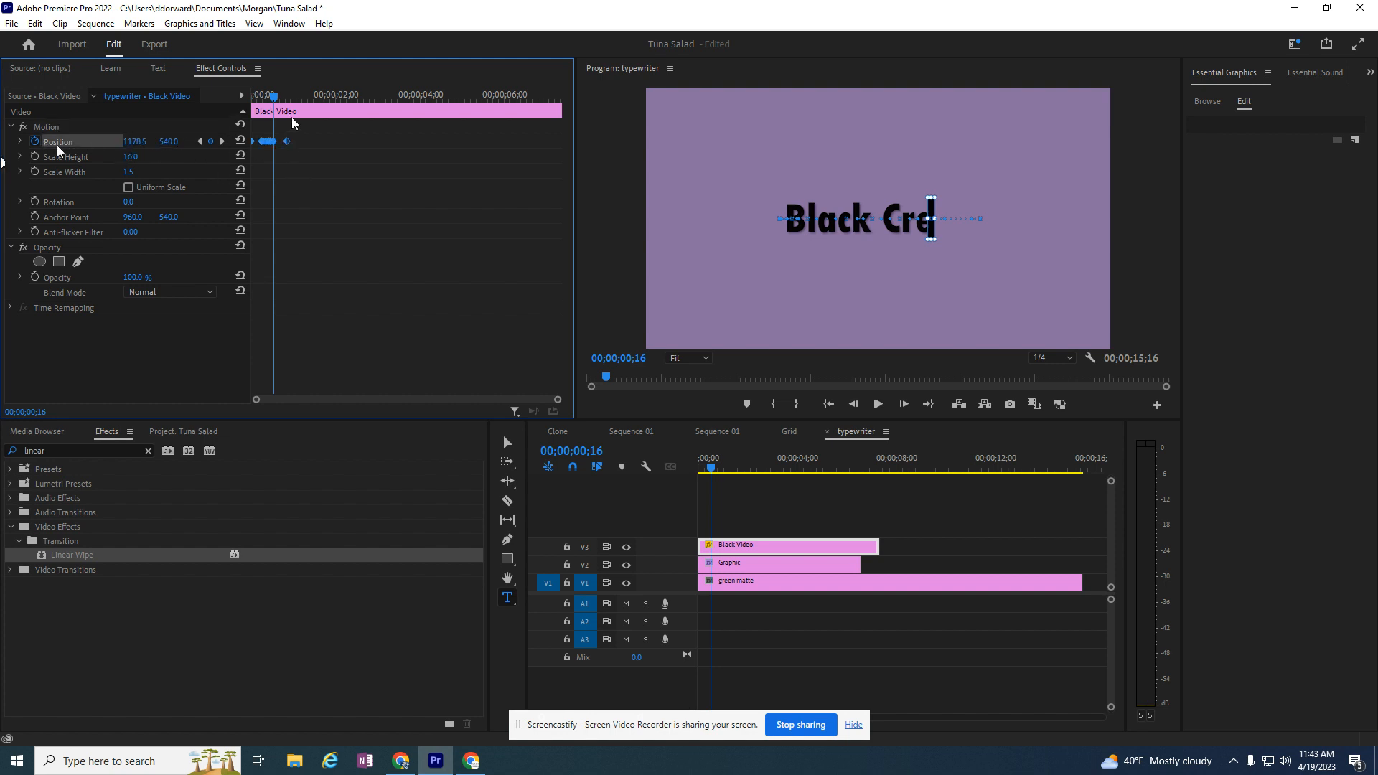
{"action": "left_click_drag", "start_coordinate": [274, 101], "coordinate": [278, 101]}
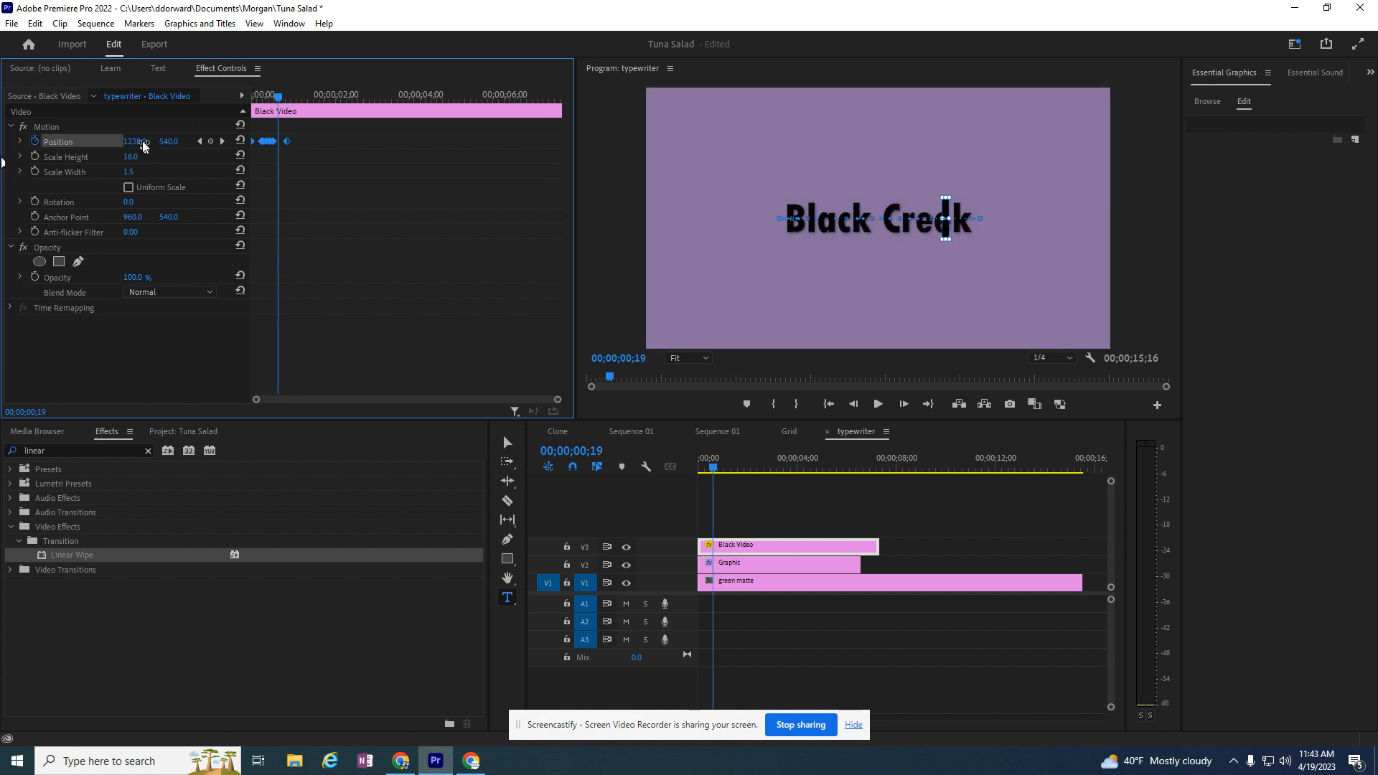
{"action": "left_click_drag", "start_coordinate": [142, 141], "coordinate": [228, 141]}
Step: Play the animation from the start to check that the bar follows the corrected keyframes
{"action": "mouse_move", "coordinate": [279, 100]}
{"action": "left_mouse_down"}
{"action": "mouse_move", "coordinate": [296, 103]}
{"action": "mouse_move", "coordinate": [254, 102]}
{"action": "left_mouse_up"}
{"action": "left_click", "coordinate": [878, 406]}
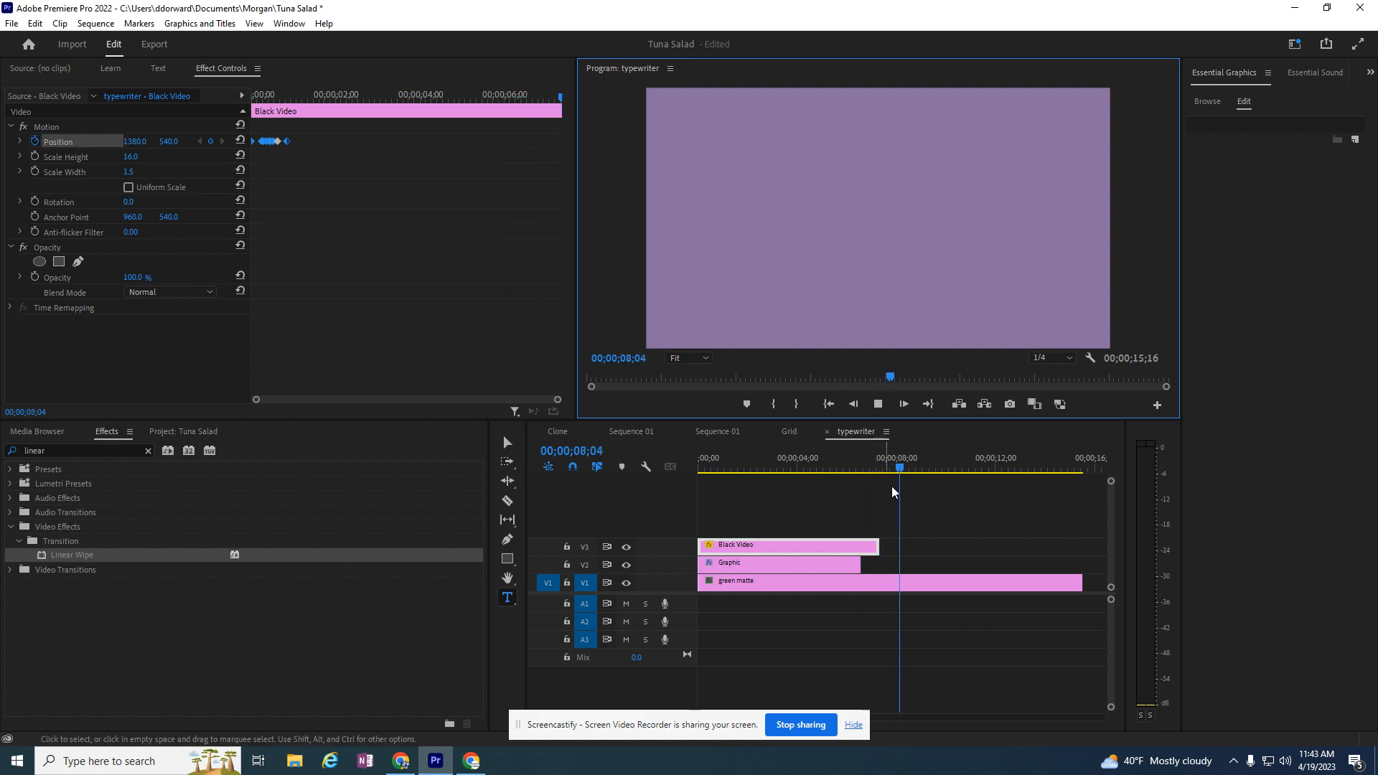
{"action": "left_click", "coordinate": [878, 404]}
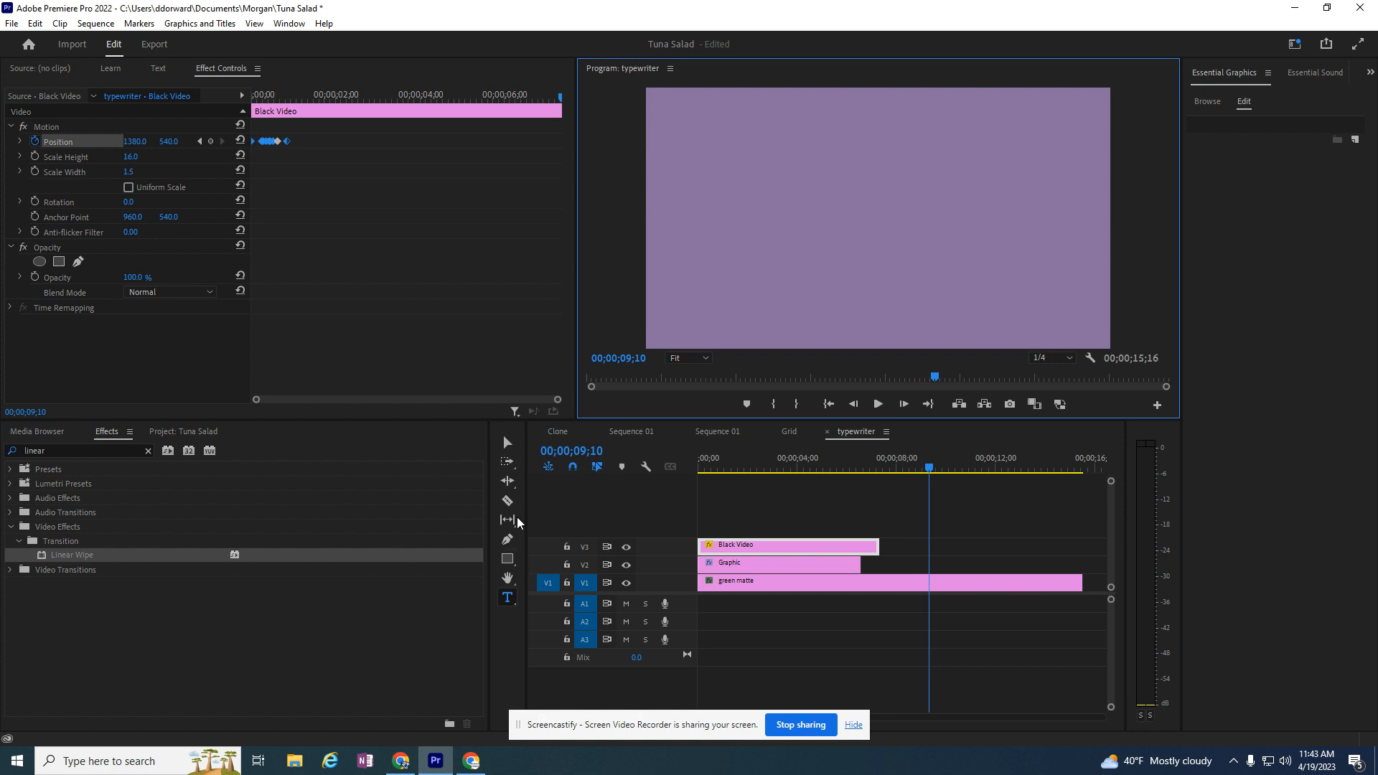
Step: Select the Black Video and Graphic clips together and shift them about 2 seconds later in the sequence
{"action": "left_click", "coordinate": [507, 443]}
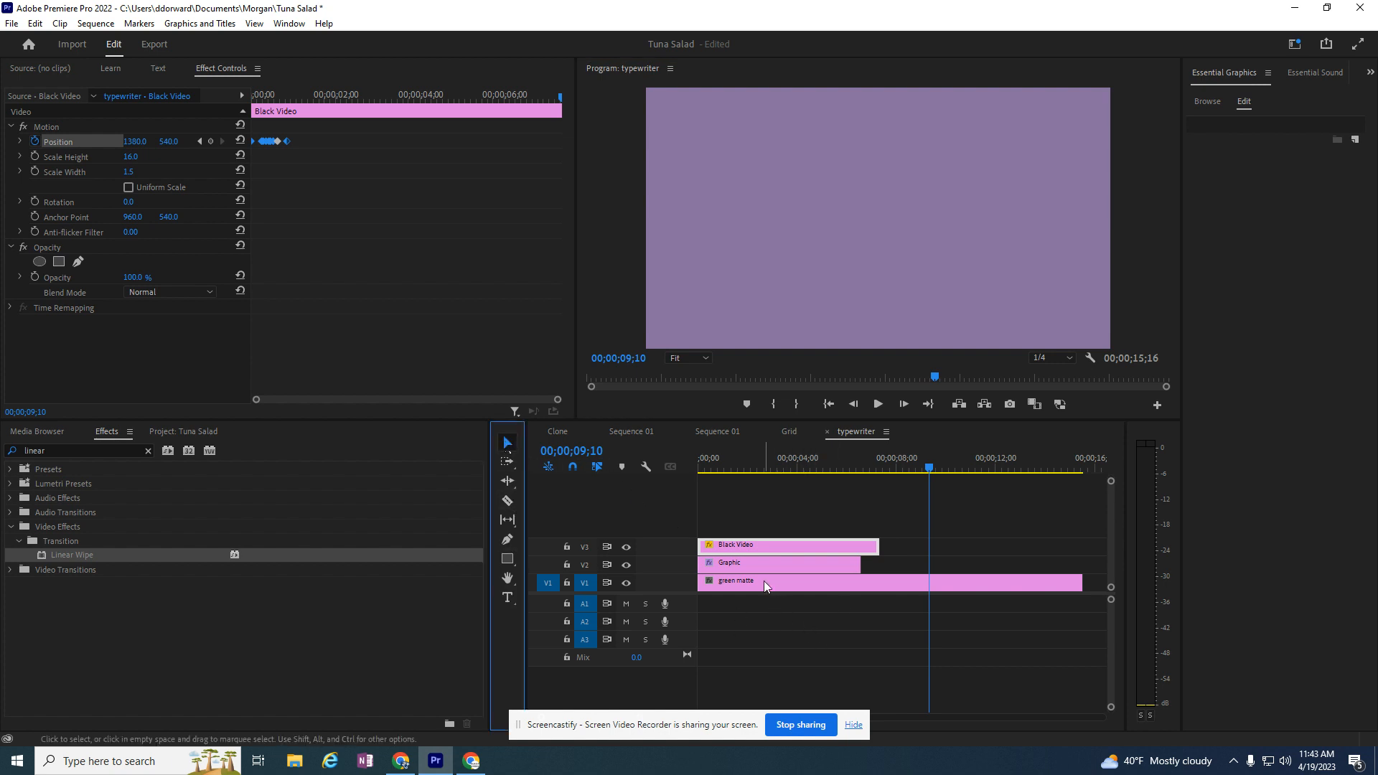
{"action": "left_click", "coordinate": [735, 557], "text": "shift"}
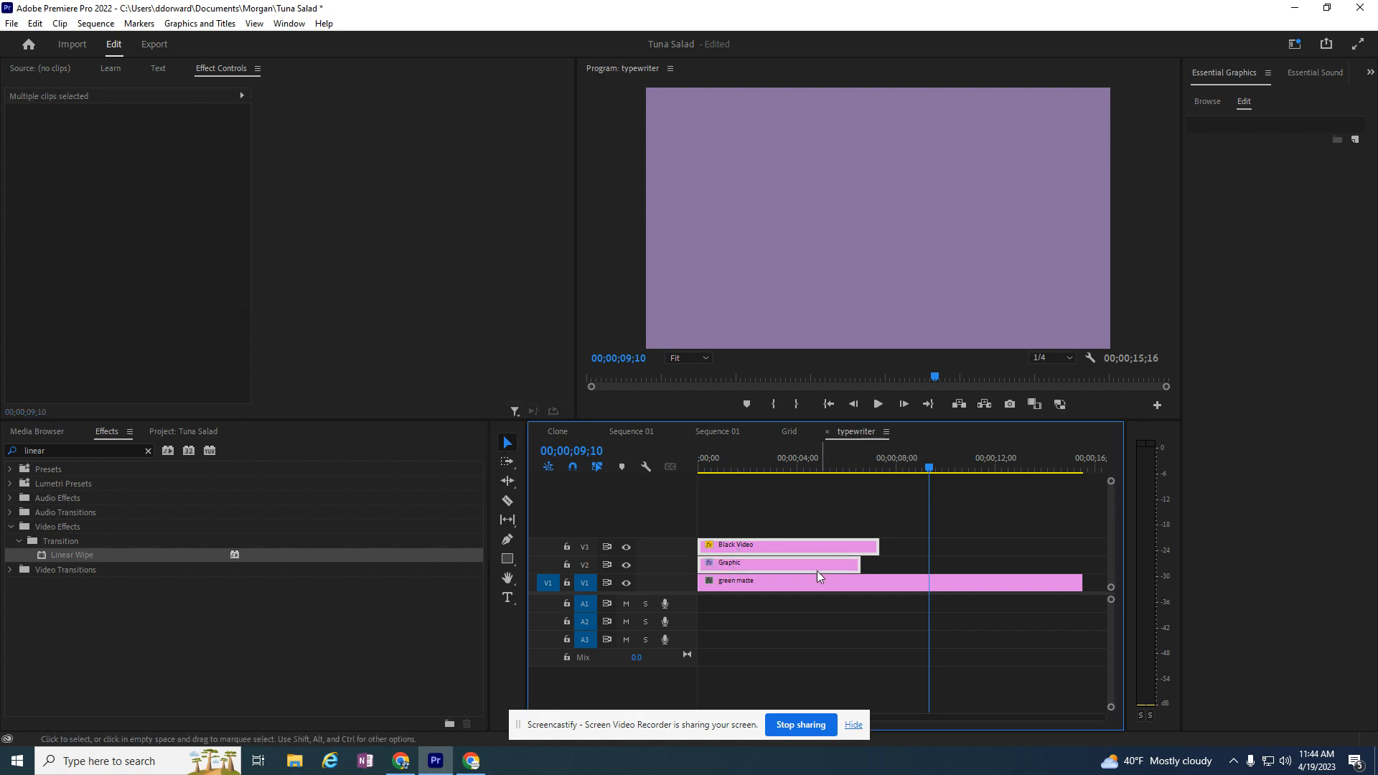
{"action": "left_click", "coordinate": [784, 570], "text": "shift"}
{"action": "left_click", "coordinate": [759, 567], "text": "shift"}
{"action": "left_click_drag", "start_coordinate": [737, 563], "coordinate": [782, 558]}
{"action": "left_click", "coordinate": [751, 517]}
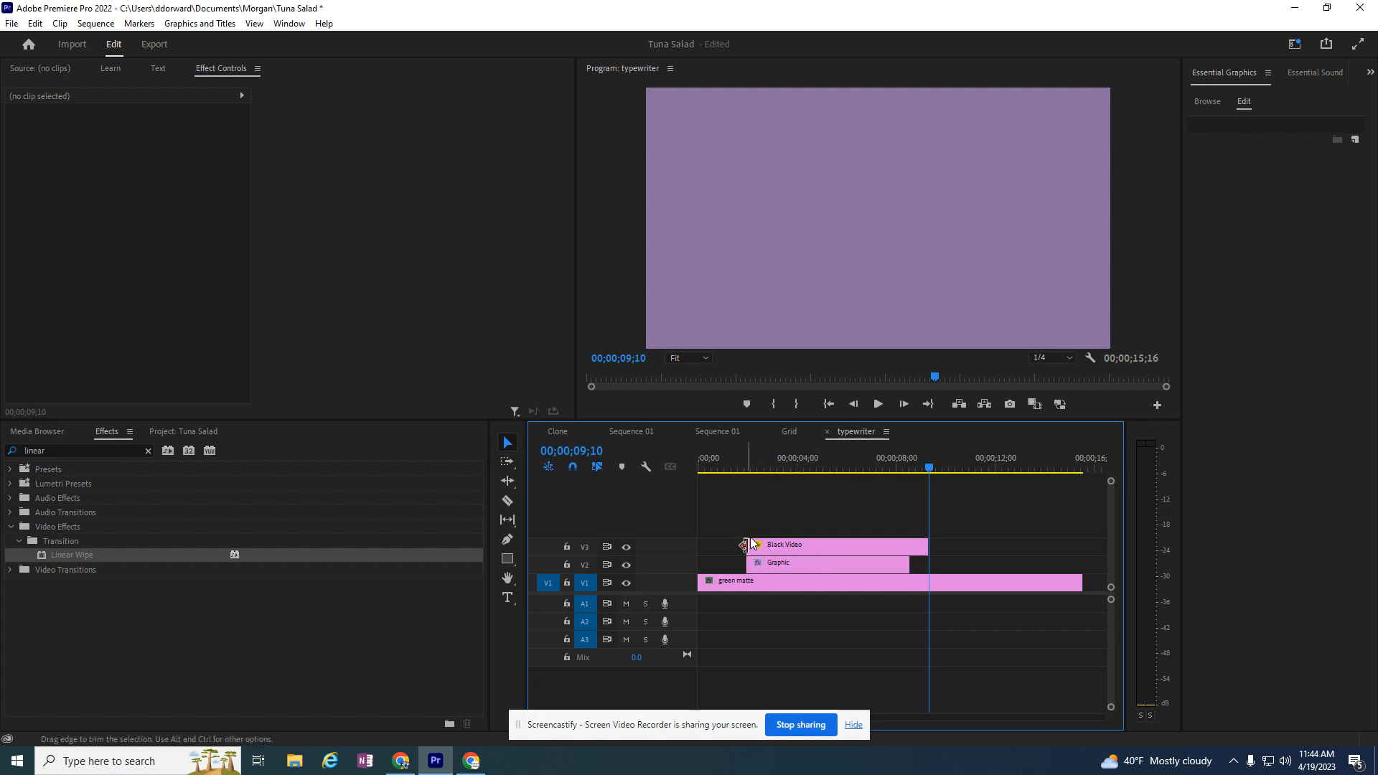
Step: Extend the start of the Black Video clip back to the sequence start and razor the added part into four short pieces
{"action": "left_click_drag", "start_coordinate": [747, 547], "coordinate": [698, 547]}
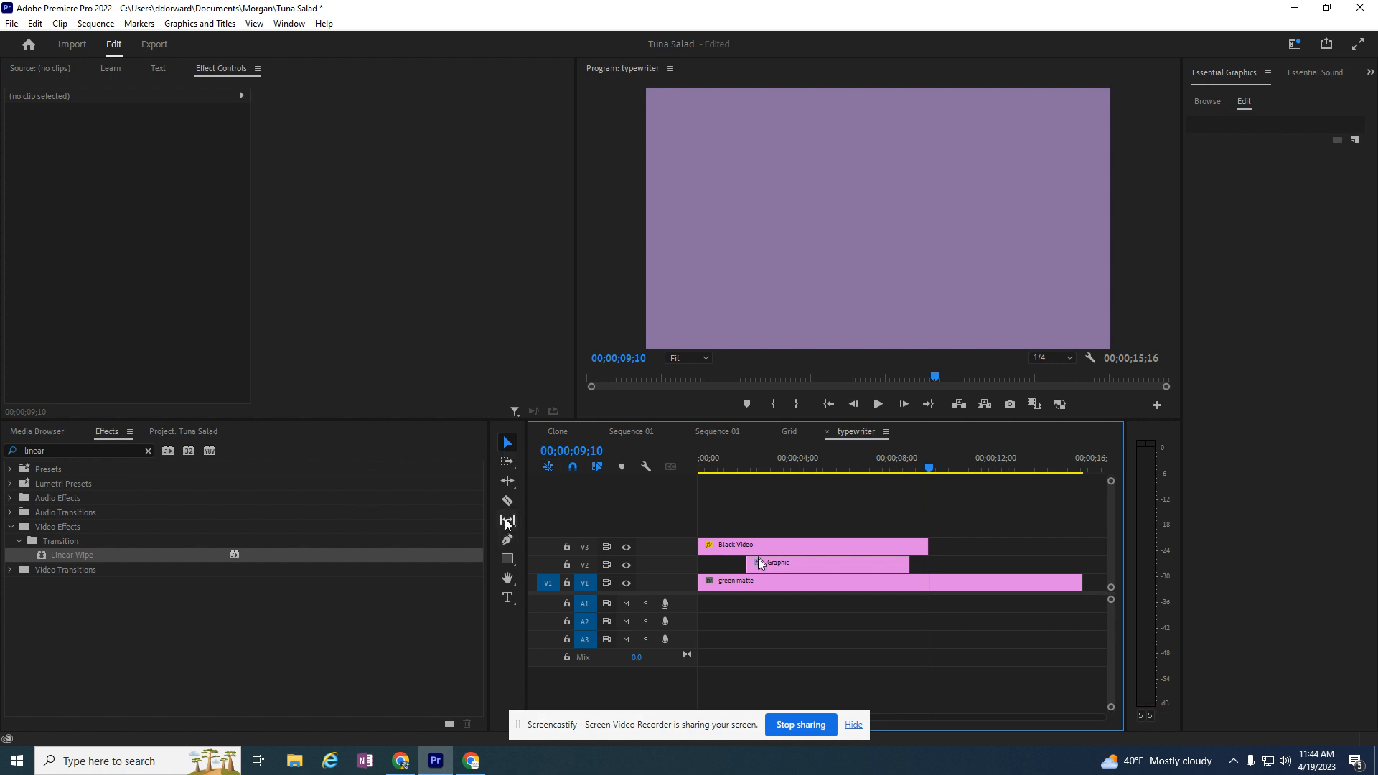
{"action": "left_click", "coordinate": [507, 500]}
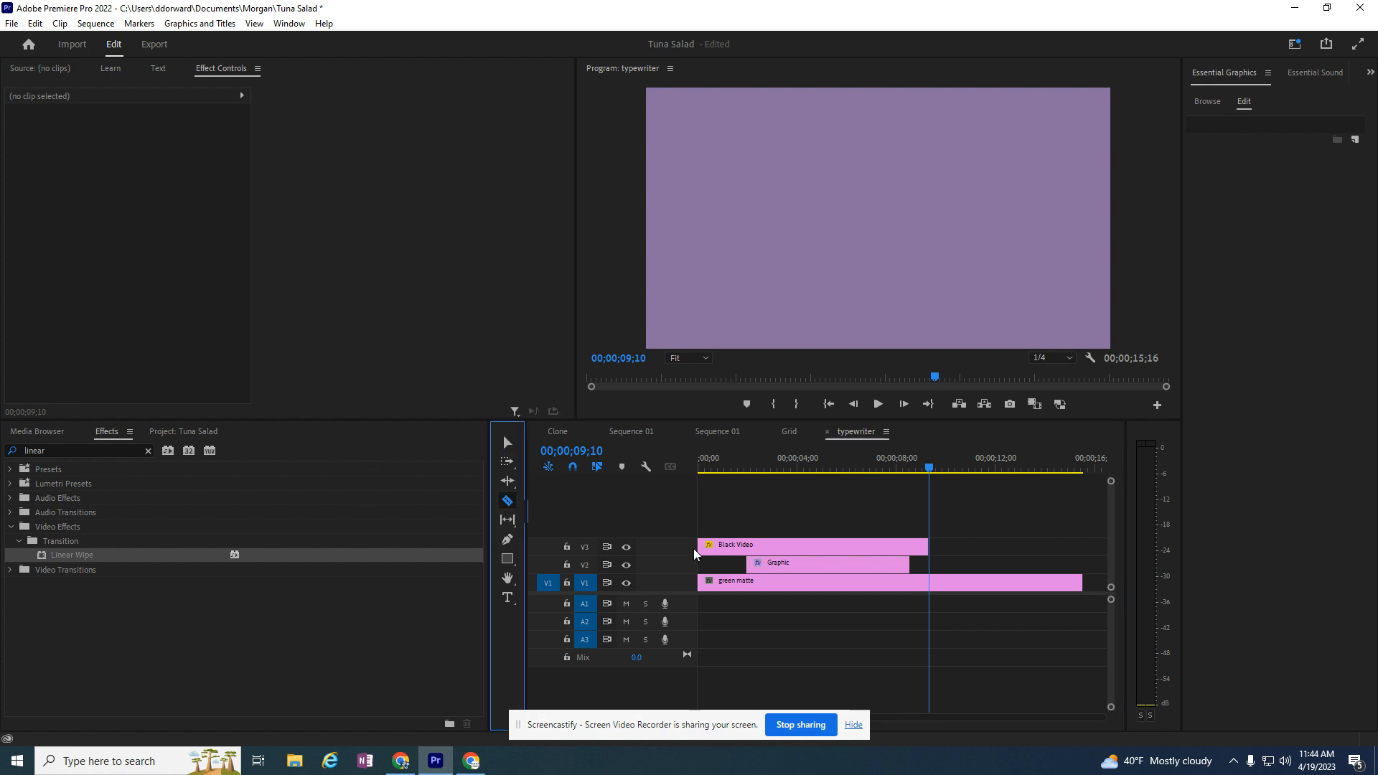
{"action": "left_click", "coordinate": [747, 546]}
{"action": "left_click", "coordinate": [733, 545]}
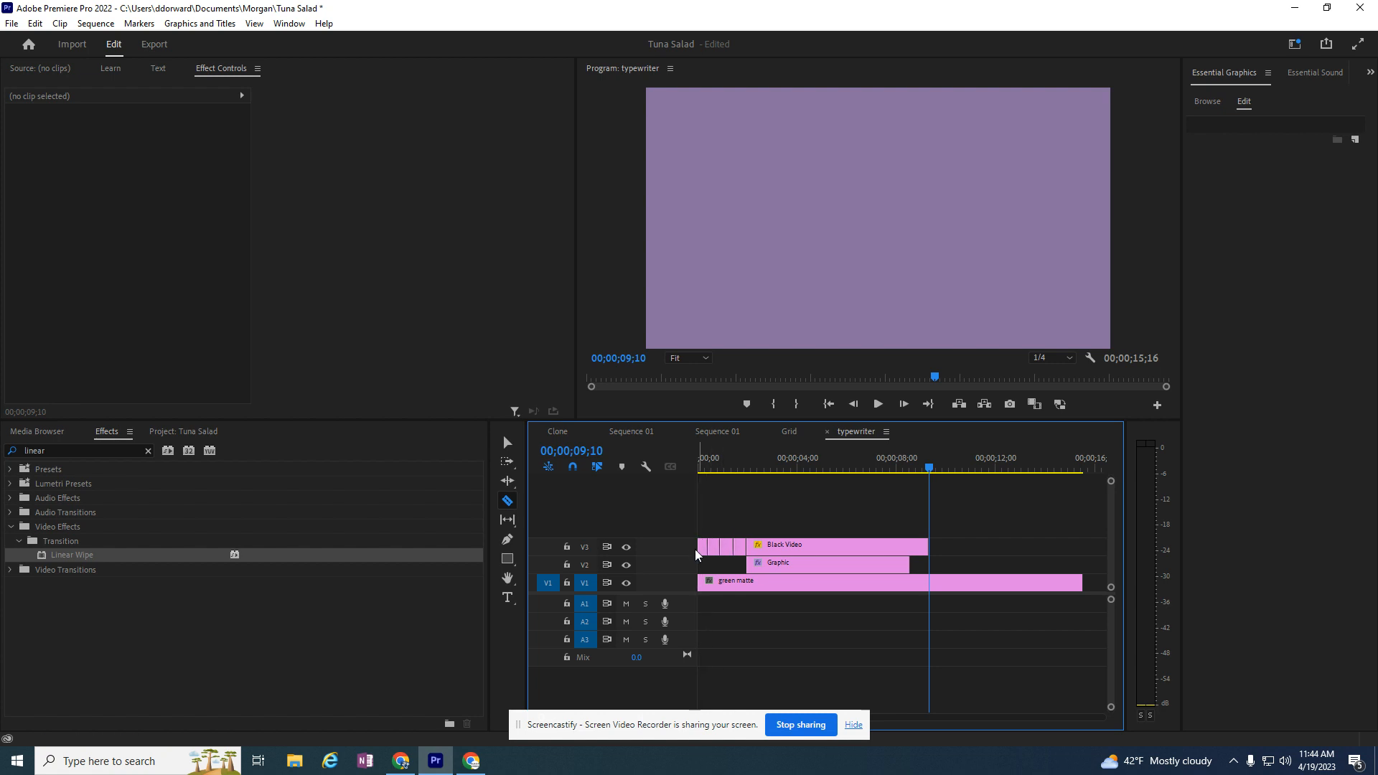
{"action": "left_click", "coordinate": [708, 545]}
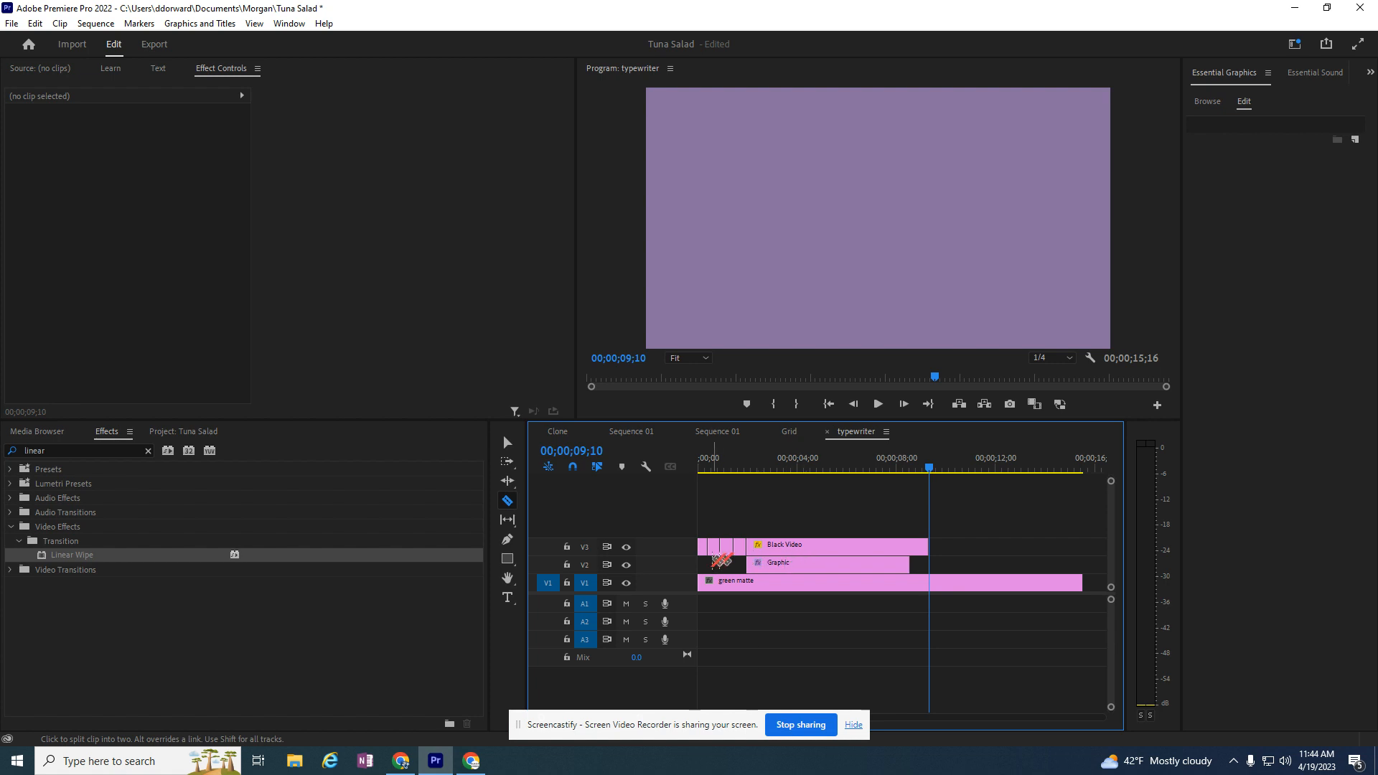
Step: Delete every other short Black Video piece before the title so the cursor bar blinks
{"action": "left_click", "coordinate": [507, 443]}
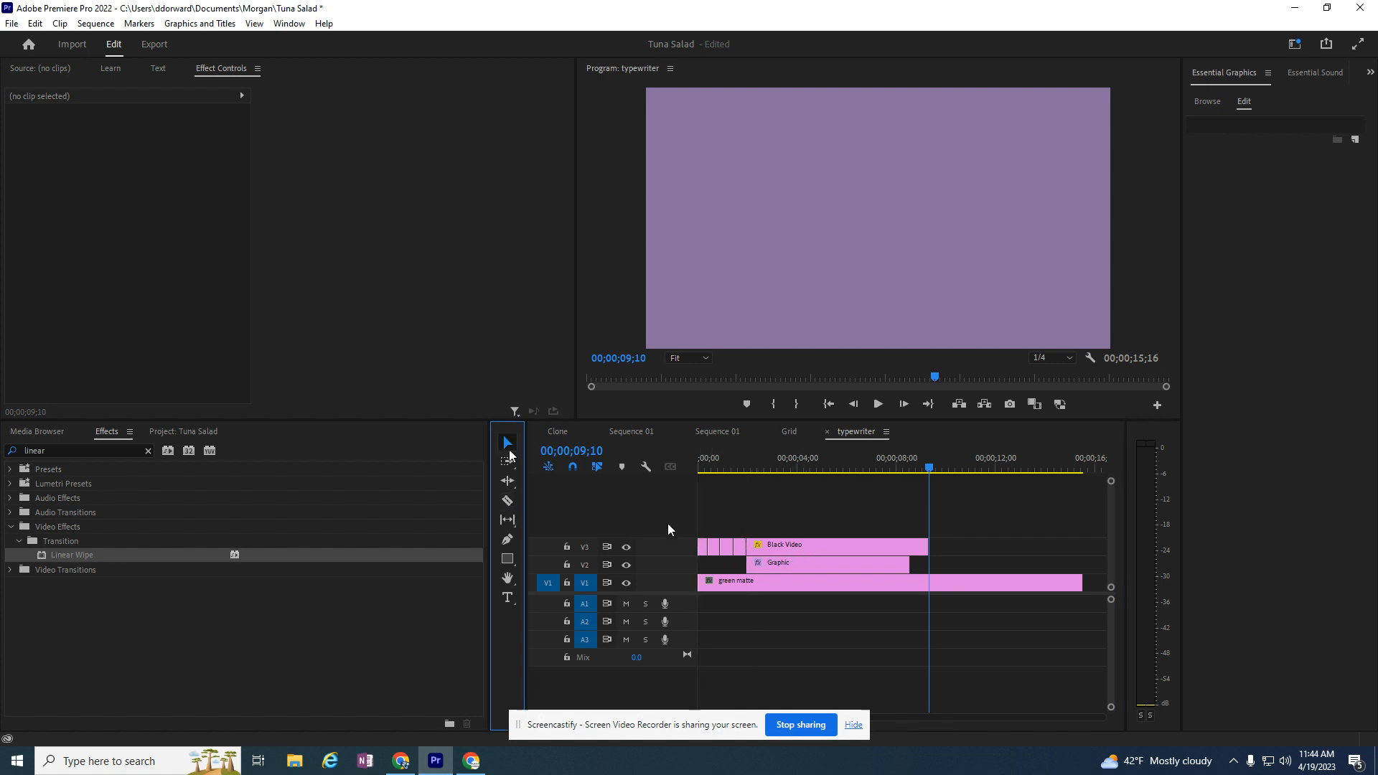
{"action": "left_click", "coordinate": [760, 548]}
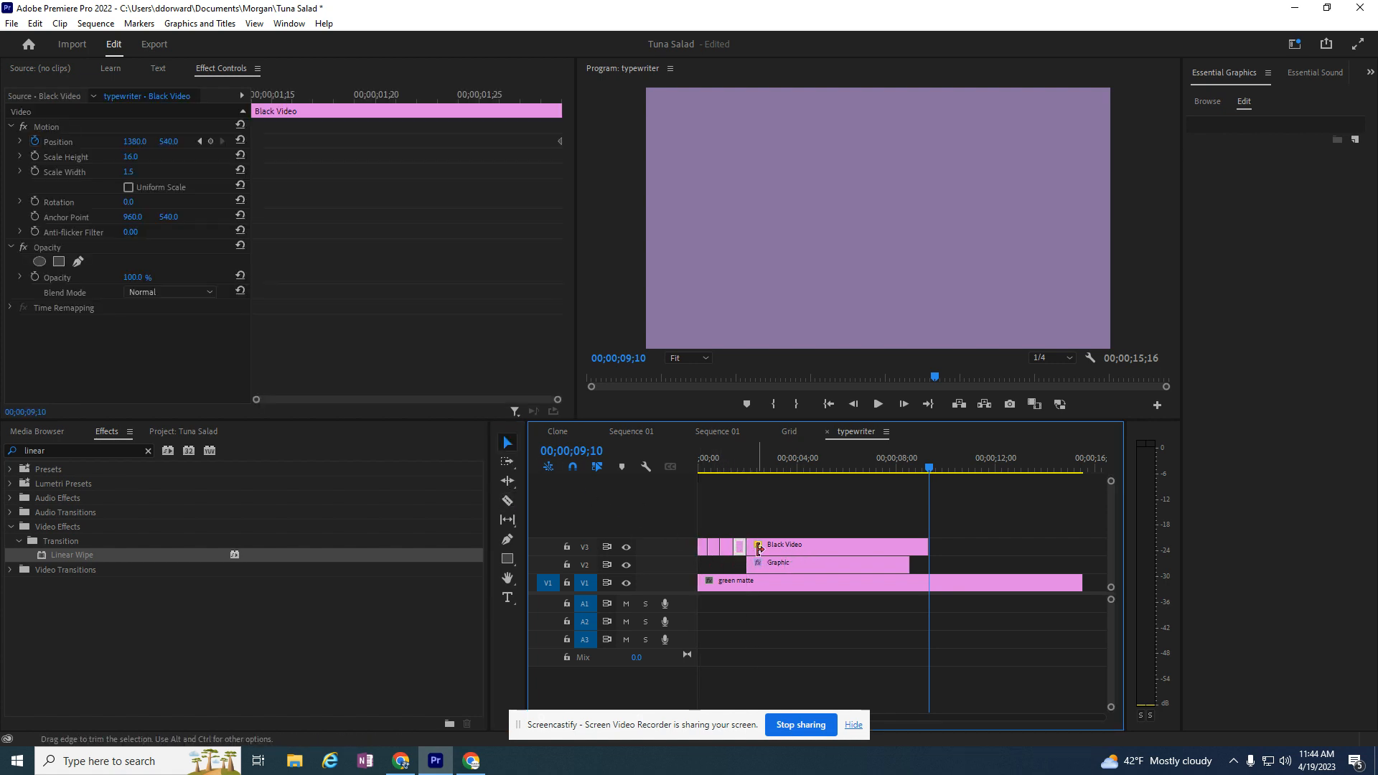
{"action": "key", "text": "Delete"}
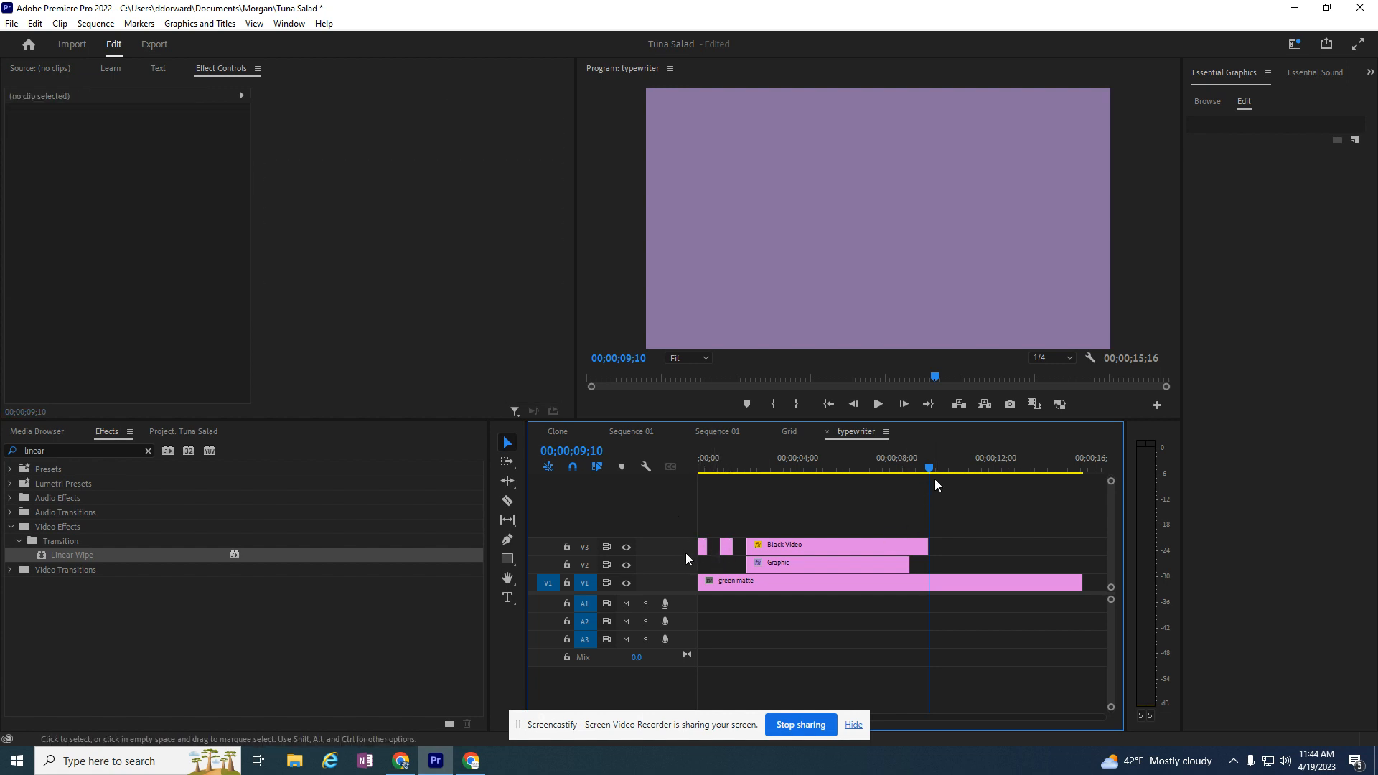
Step: Play the sequence from the start to check the cursor's blinking before the title is revealed
{"action": "left_click_drag", "start_coordinate": [927, 468], "coordinate": [695, 492]}
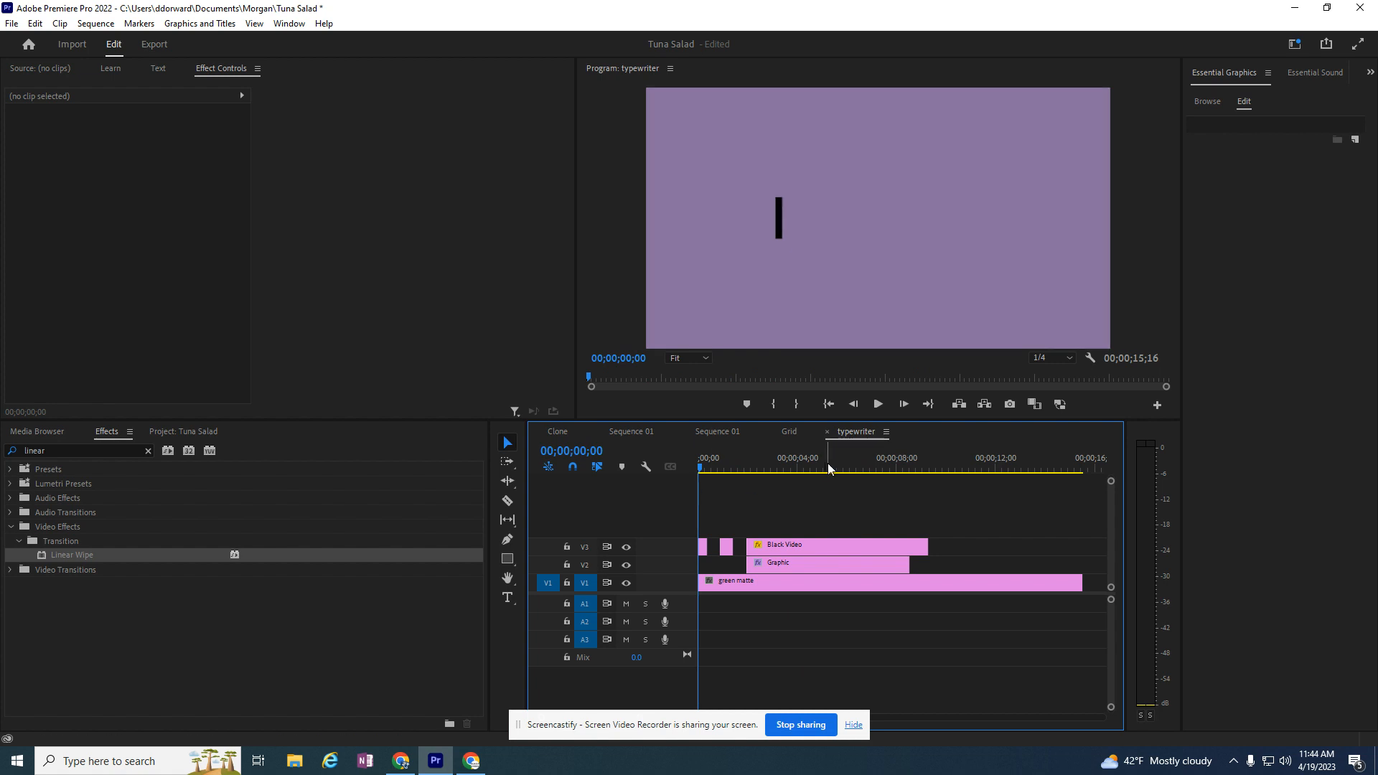
{"action": "left_click", "coordinate": [878, 409]}
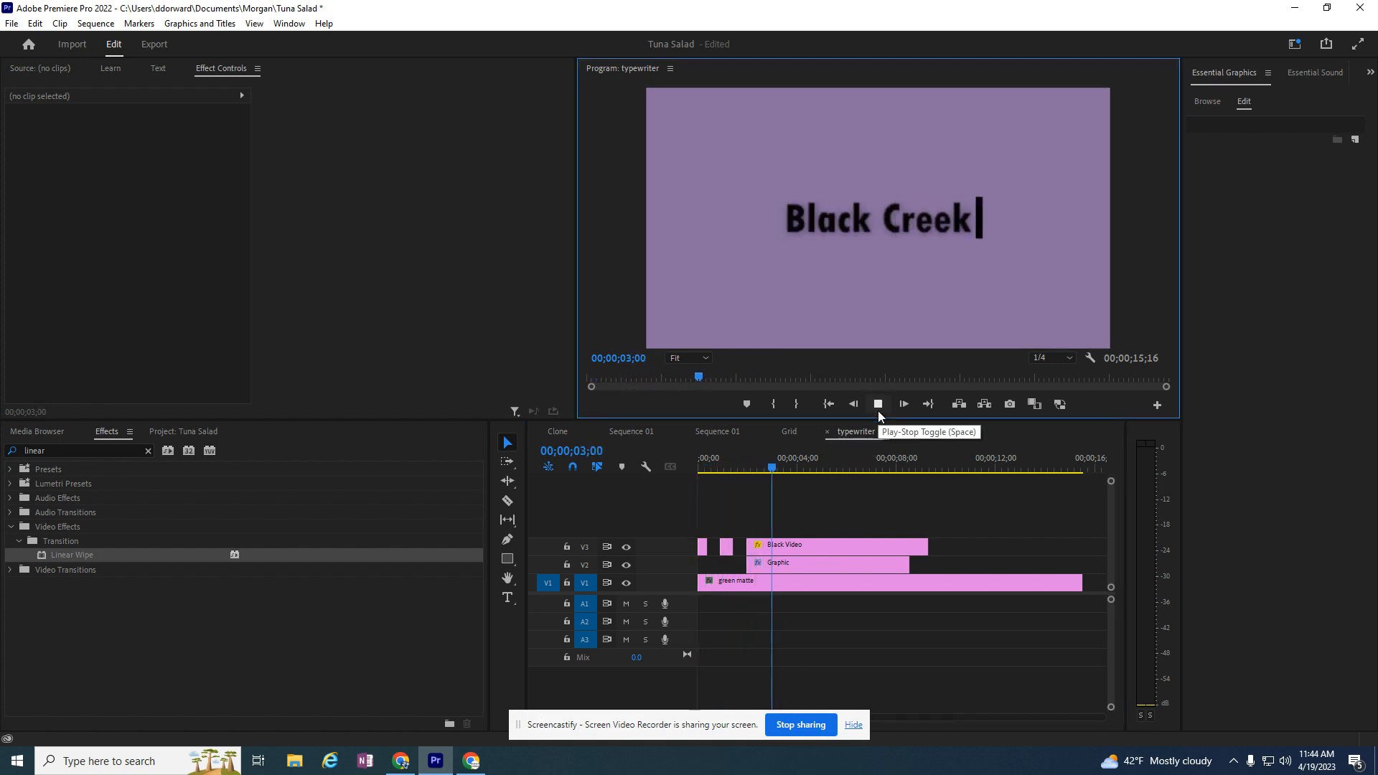
{"action": "left_click", "coordinate": [877, 407]}
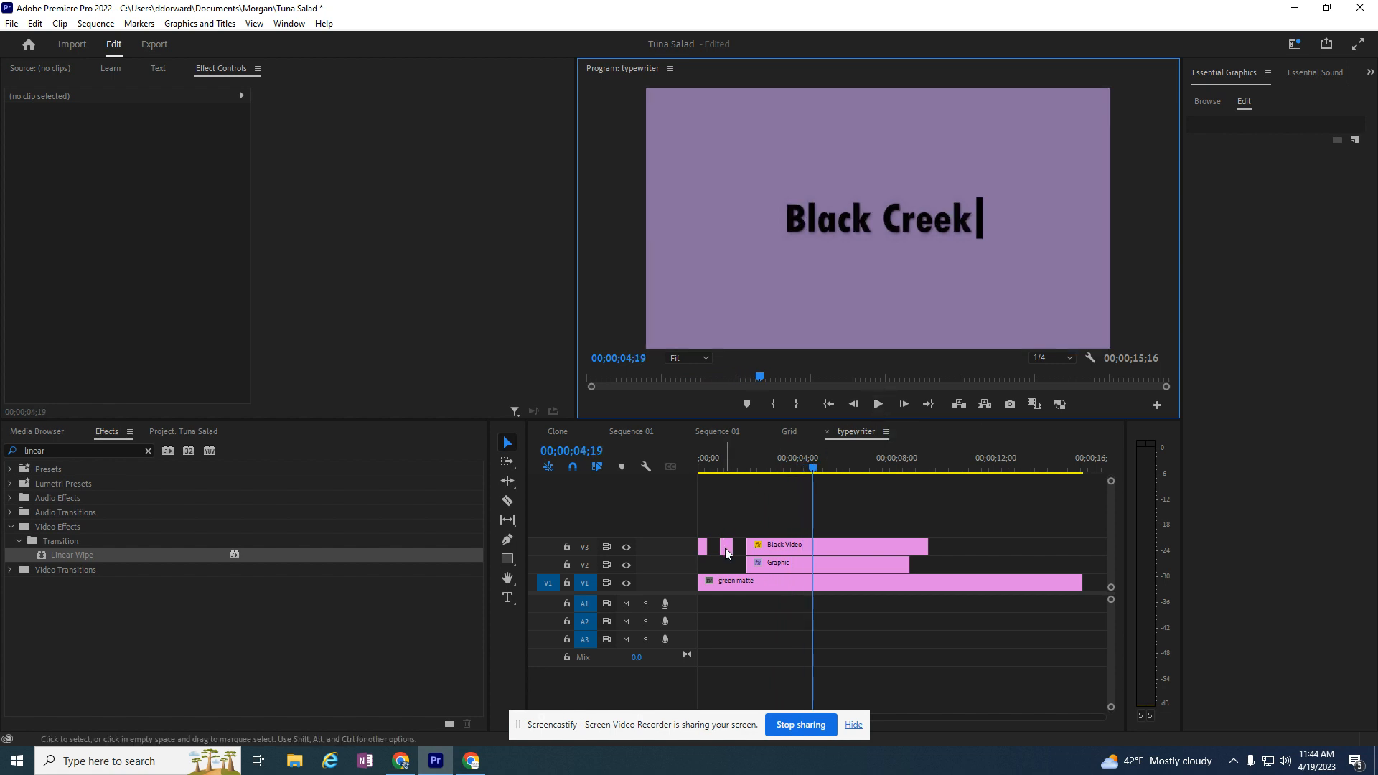
Step: Razor the short Black Video piece nearest the title clip into two halves
{"action": "left_click", "coordinate": [726, 549]}
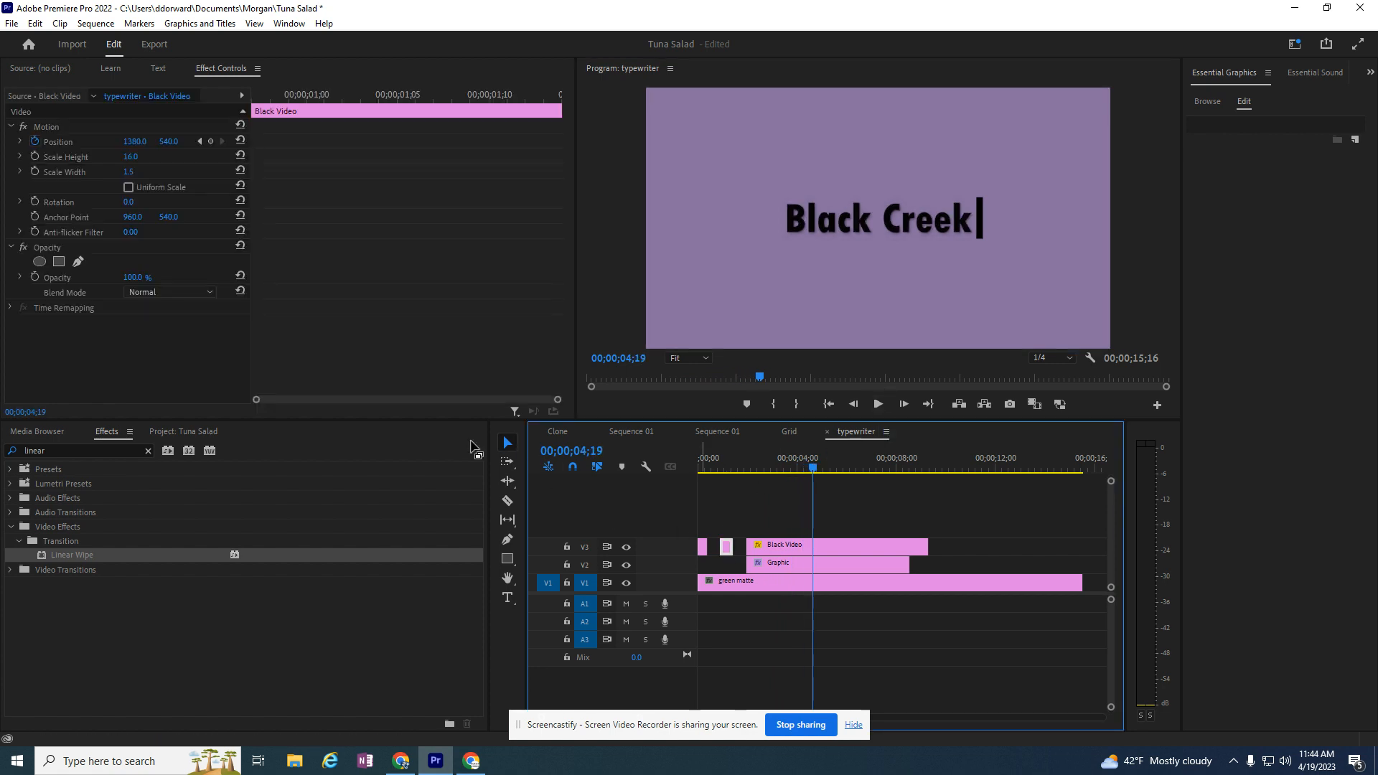
{"action": "left_click", "coordinate": [508, 501]}
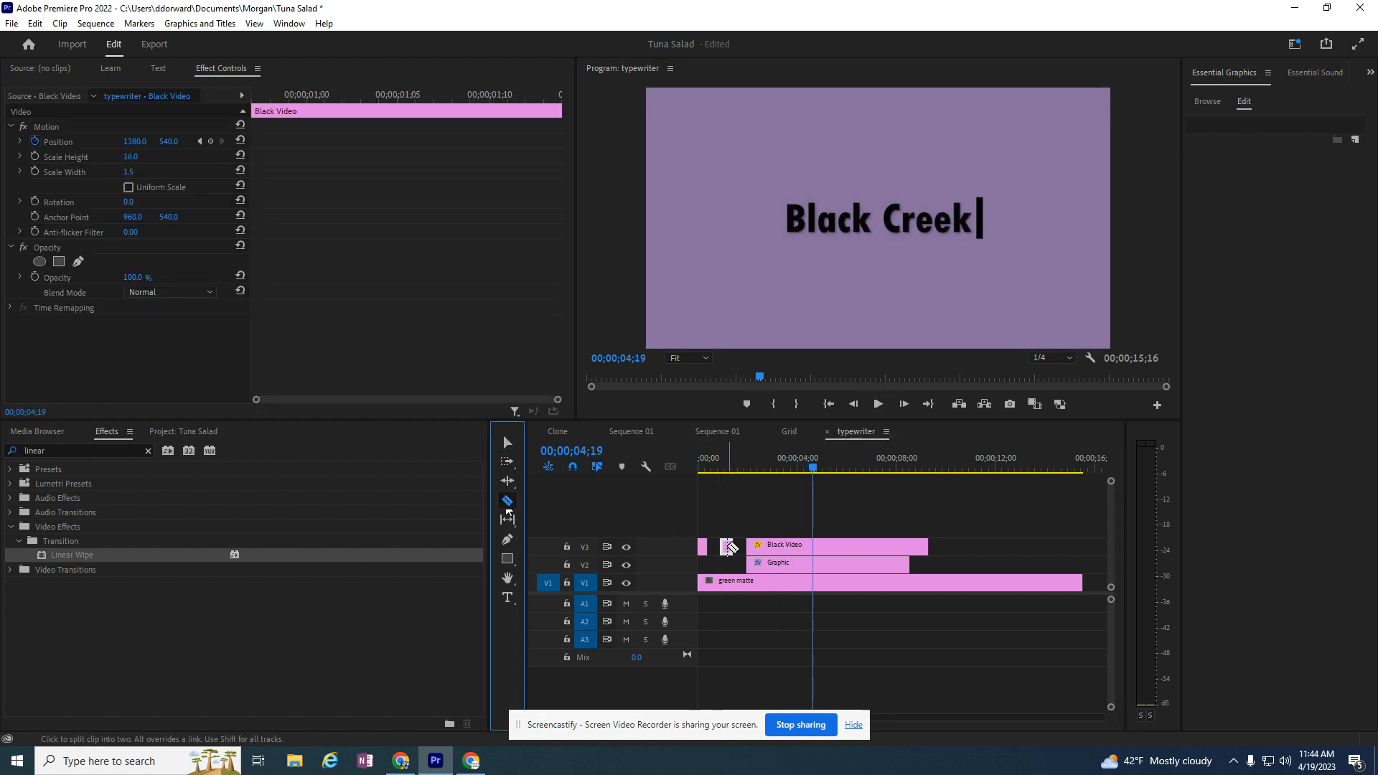
{"action": "left_click", "coordinate": [727, 547]}
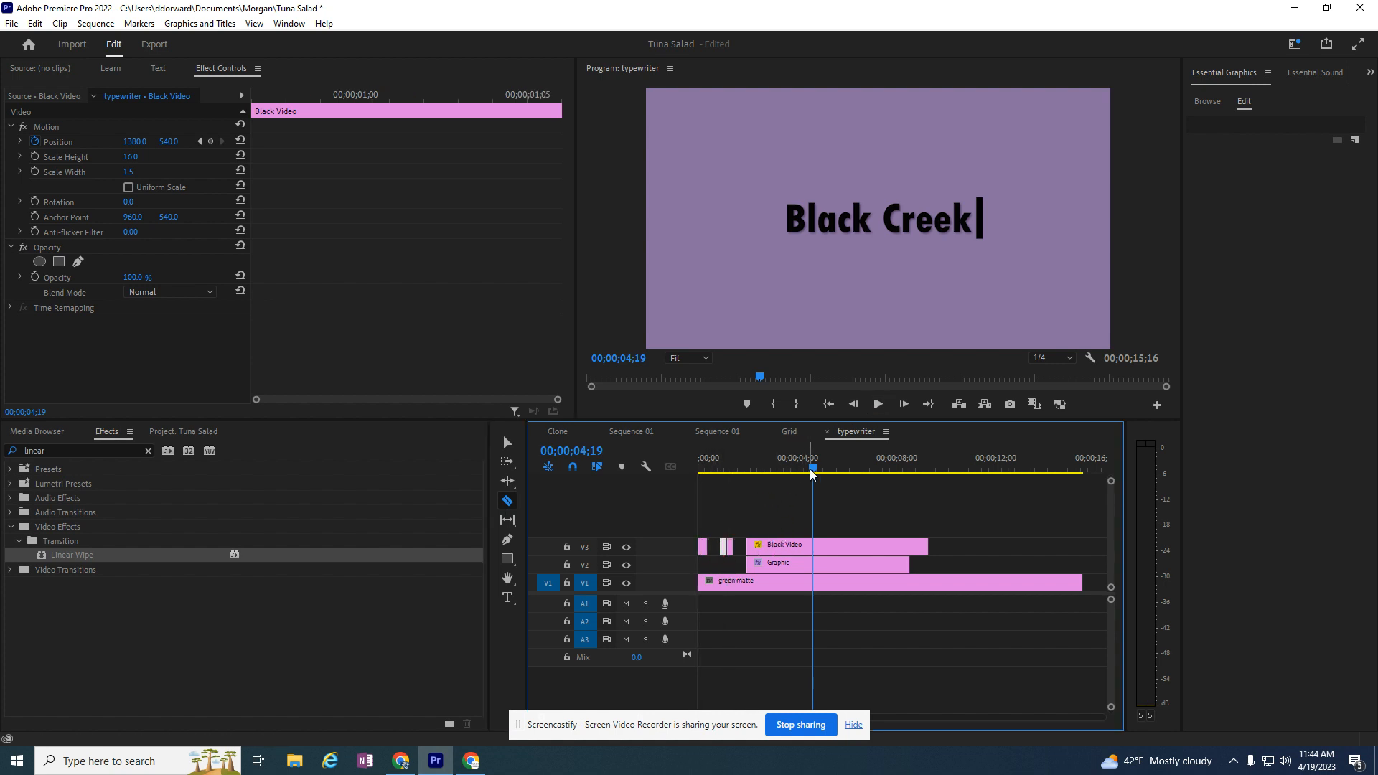
Step: Shorten the two halves of the split Black Video piece and space them apart with gaps before the title clip
{"action": "left_click", "coordinate": [781, 468]}
{"action": "left_click_drag", "start_coordinate": [781, 468], "coordinate": [712, 470]}
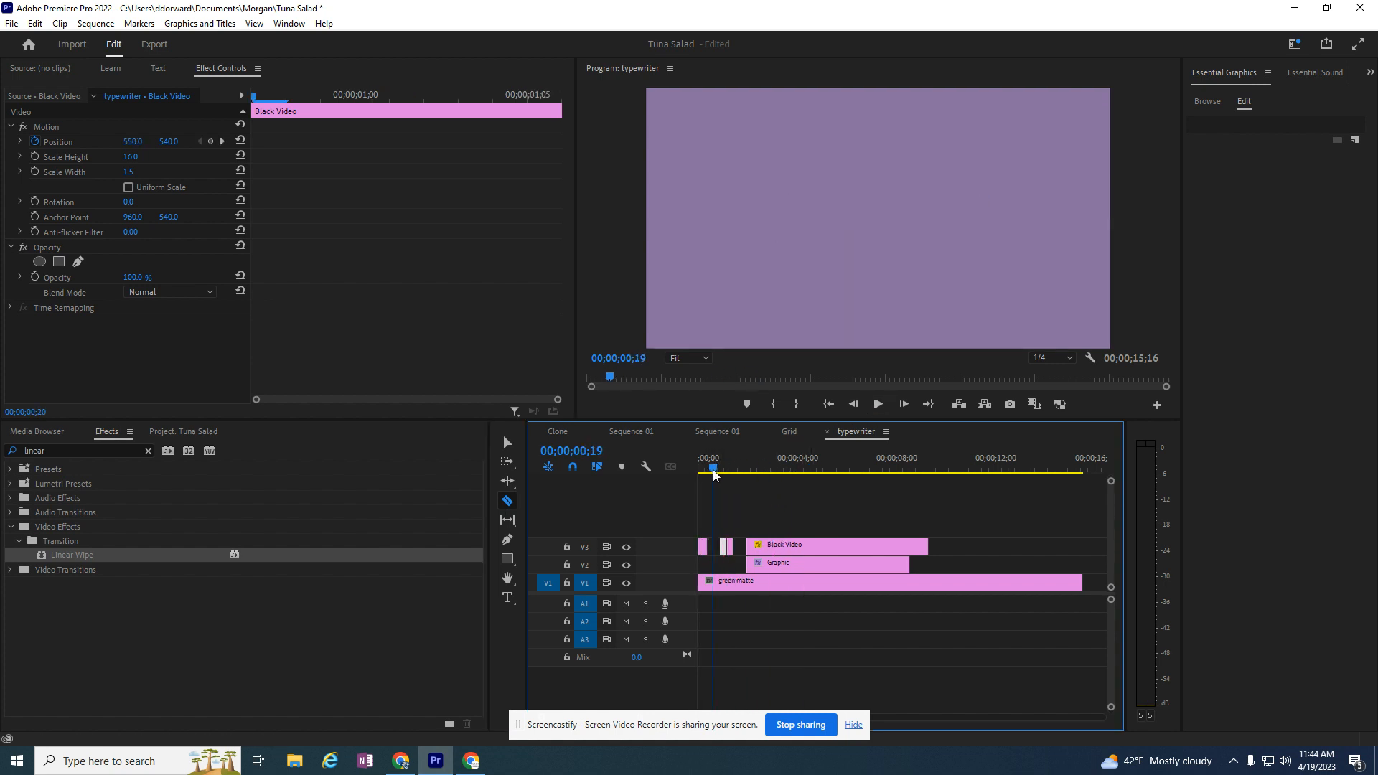
{"action": "left_click", "coordinate": [507, 443]}
{"action": "left_click", "coordinate": [732, 550]}
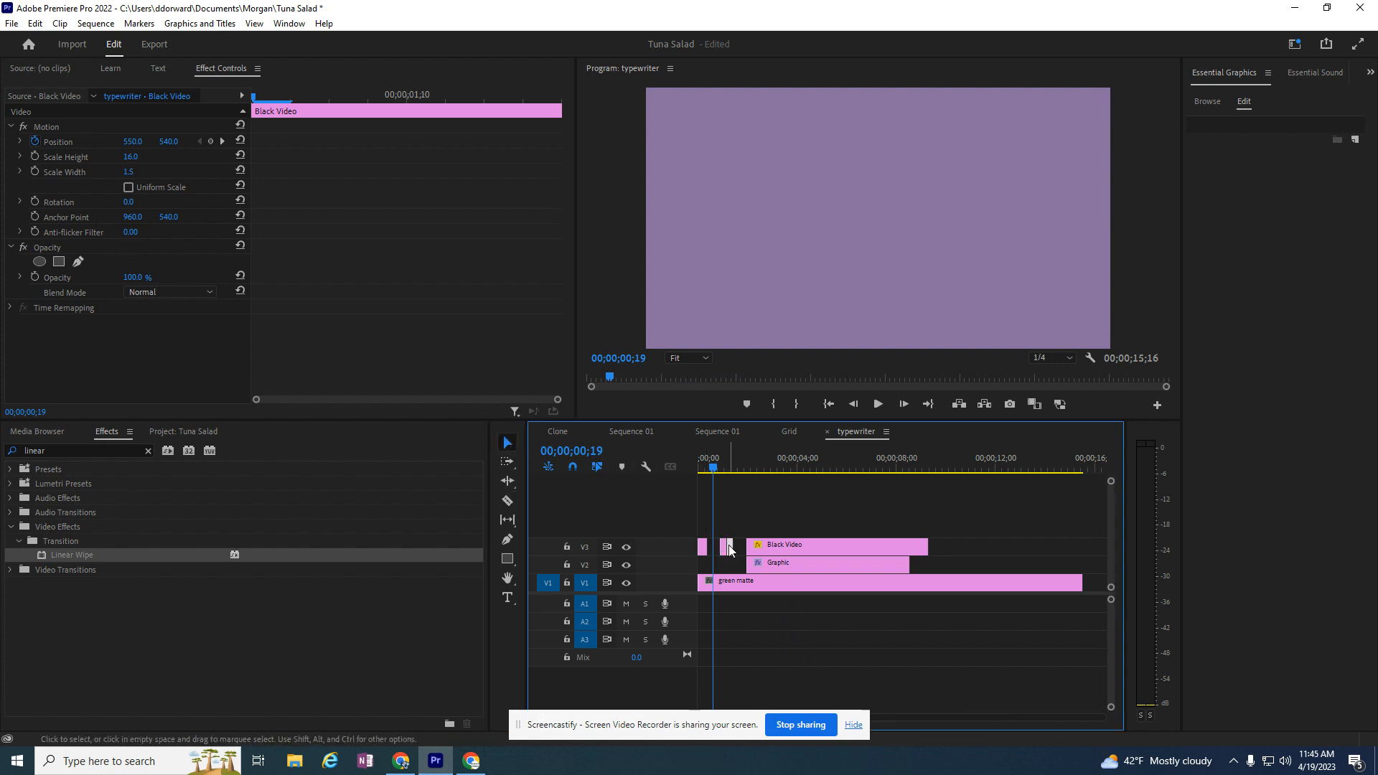
{"action": "left_click_drag", "start_coordinate": [732, 549], "coordinate": [737, 547]}
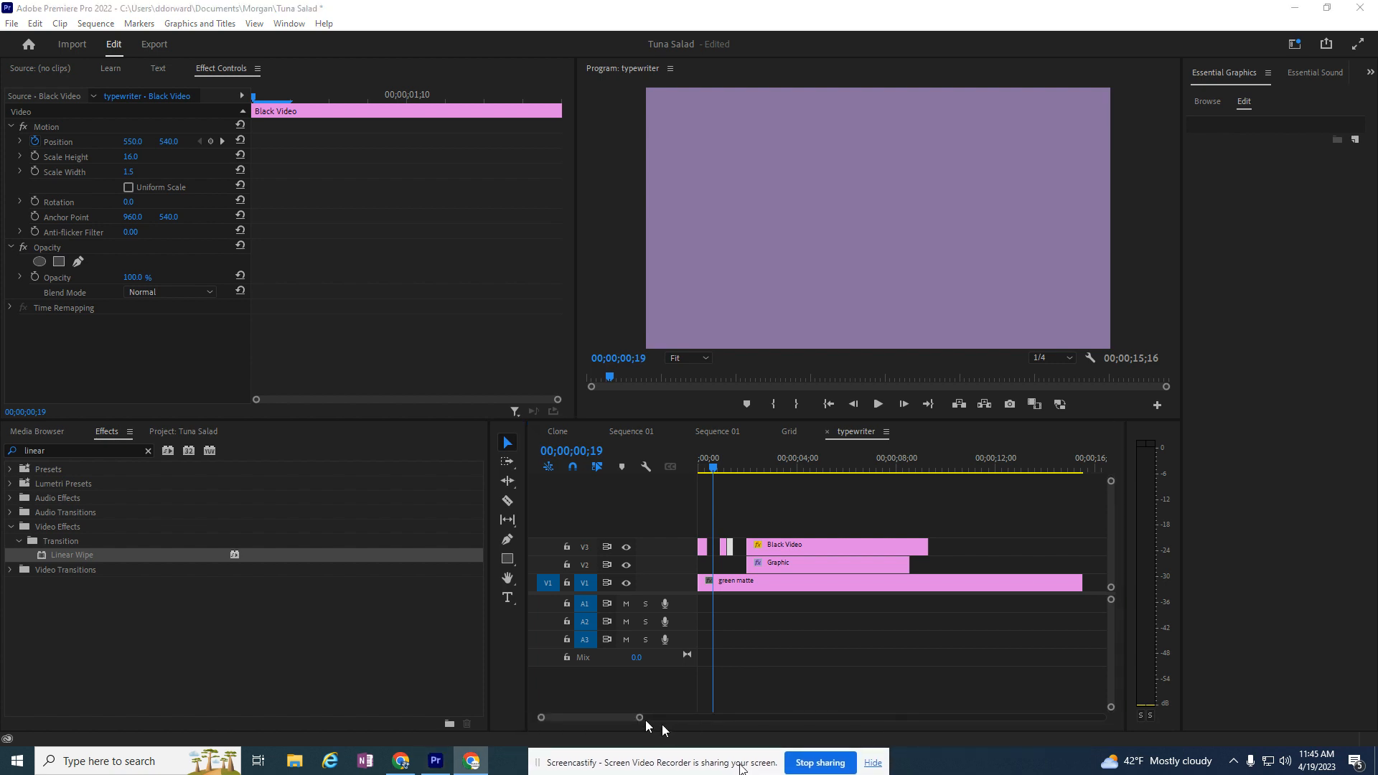
{"action": "left_click_drag", "start_coordinate": [641, 718], "coordinate": [586, 718]}
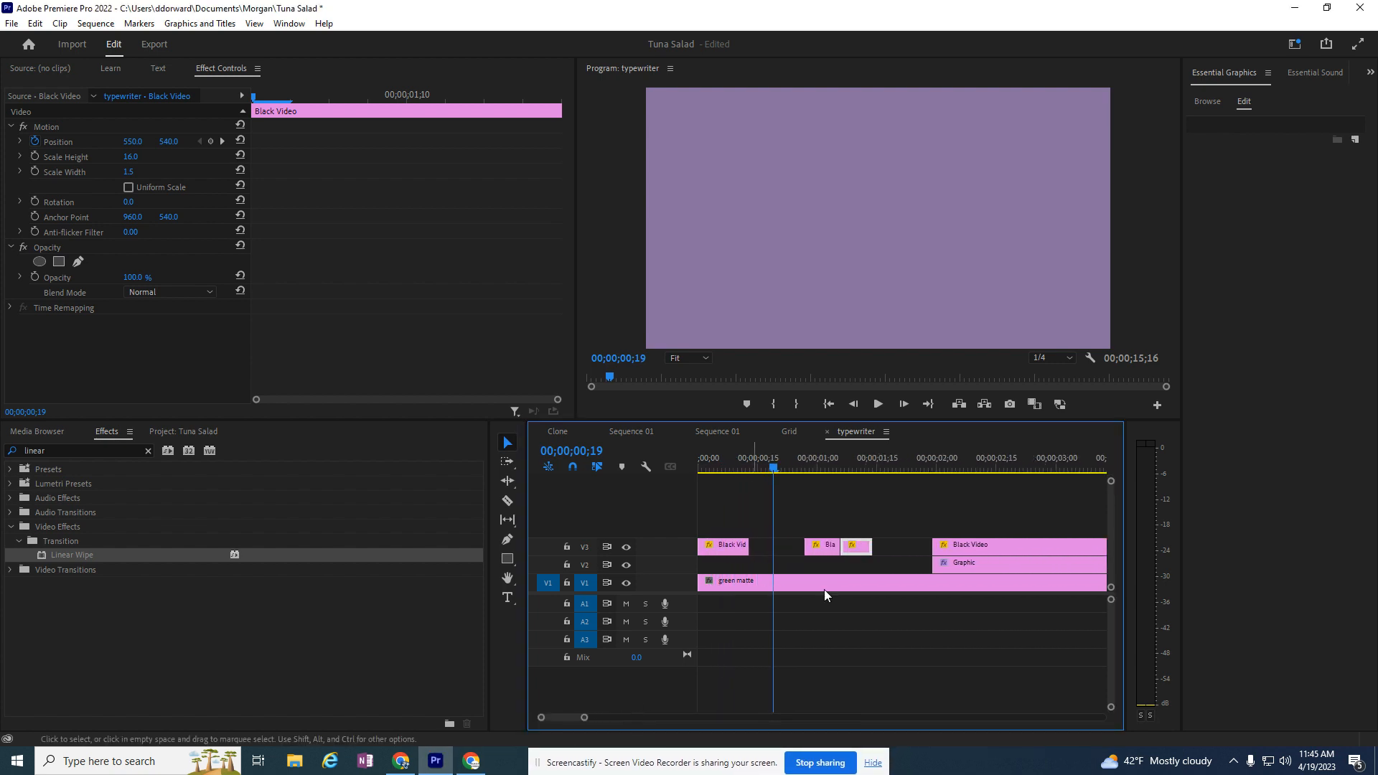
{"action": "left_click_drag", "start_coordinate": [860, 548], "coordinate": [903, 550]}
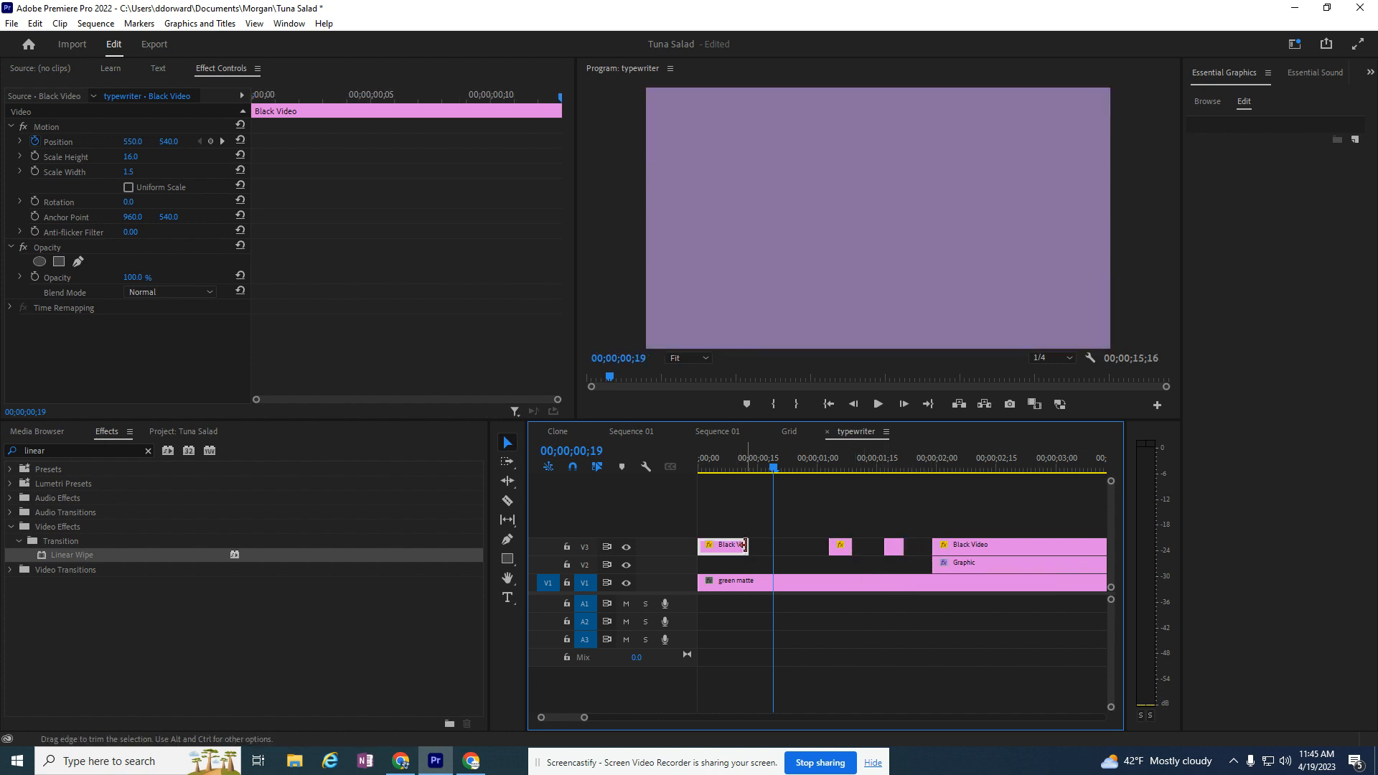
Step: Shorten the first Black Video piece and move it close to the other two, leaving similar gaps between the blinks
{"action": "left_click_drag", "start_coordinate": [748, 547], "coordinate": [721, 546]}
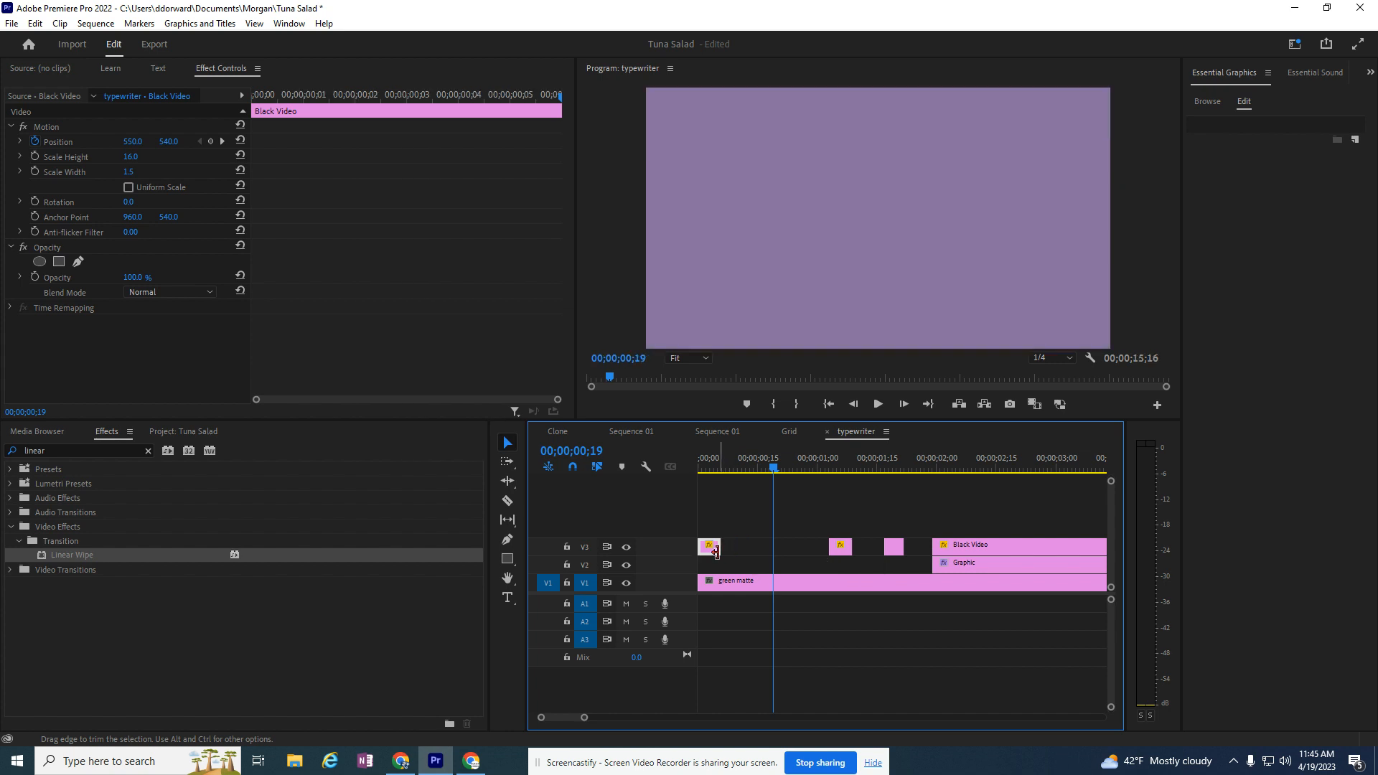
{"action": "left_click", "coordinate": [506, 442]}
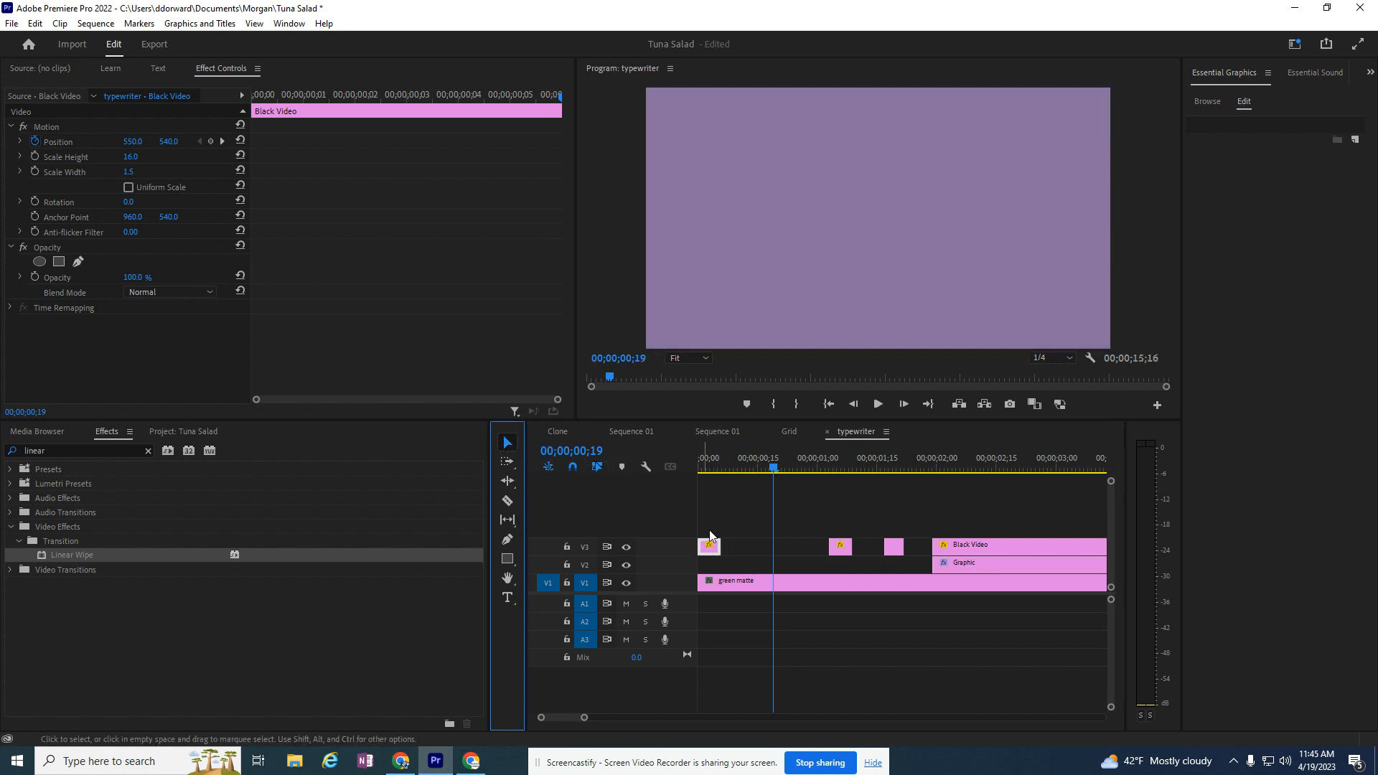
{"action": "left_click_drag", "start_coordinate": [705, 550], "coordinate": [816, 555]}
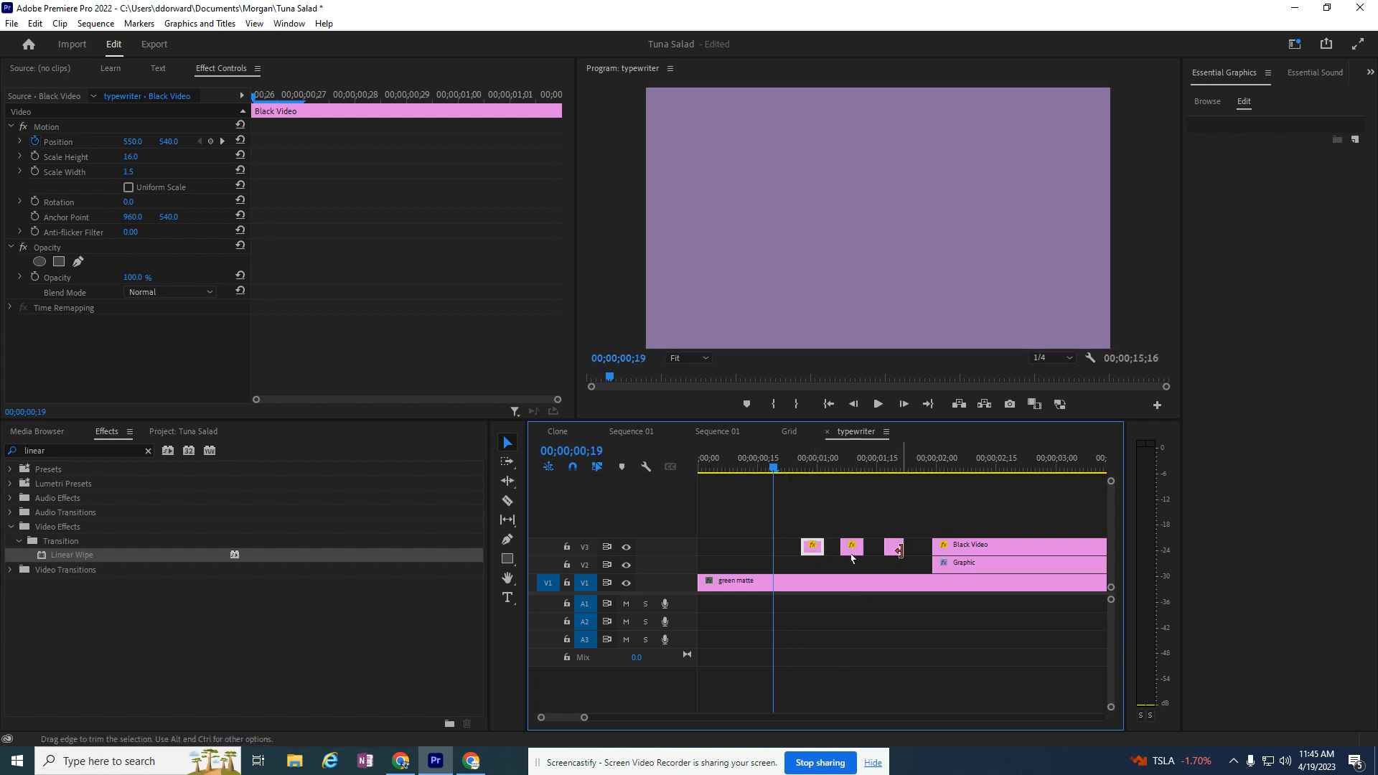
Step: Play the sequence to review the shortened cursor blinks leading into the title reveal
{"action": "left_click", "coordinate": [877, 404]}
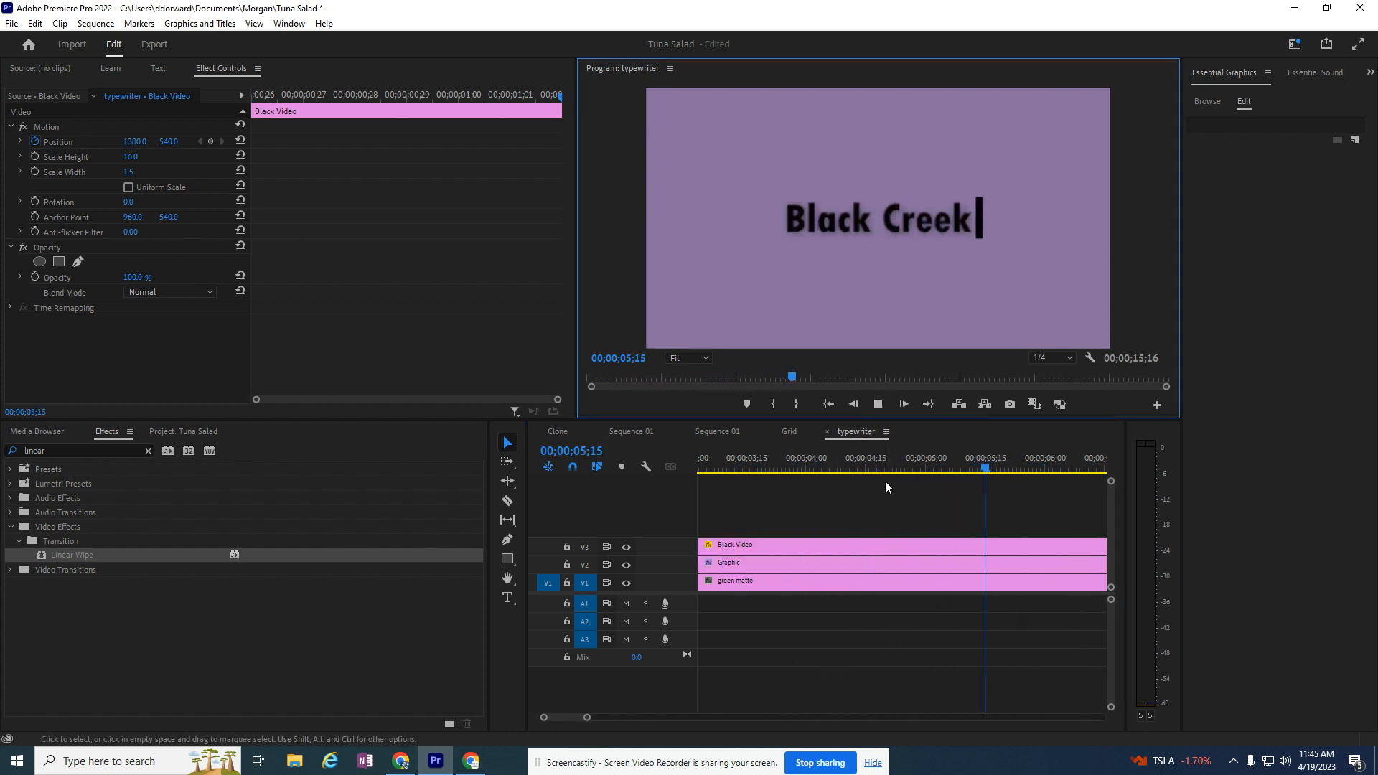
{"action": "left_click", "coordinate": [878, 404]}
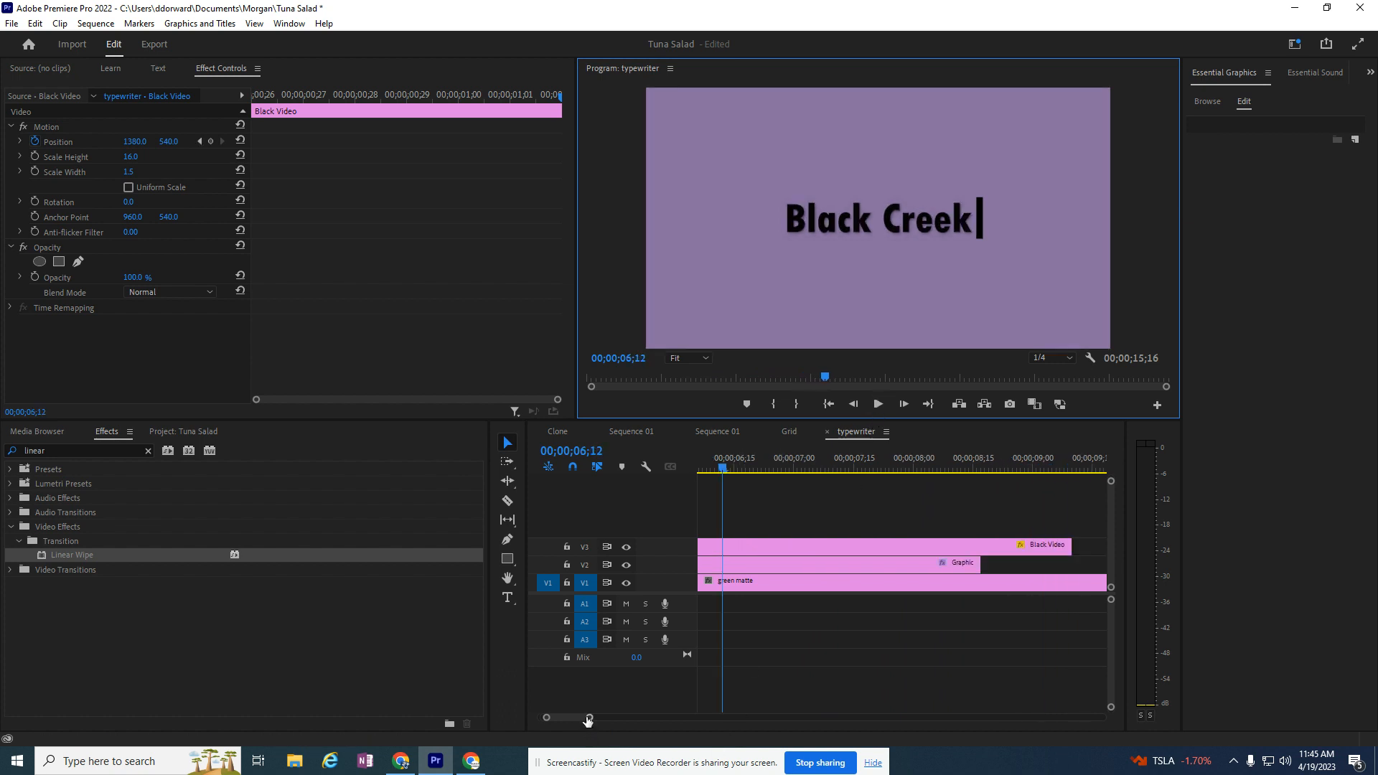
Step: Razor the Black Video clip at 00;00;03;05 and make a series of closely spaced cuts just after that point
{"action": "left_click_drag", "start_coordinate": [588, 721], "coordinate": [618, 720]}
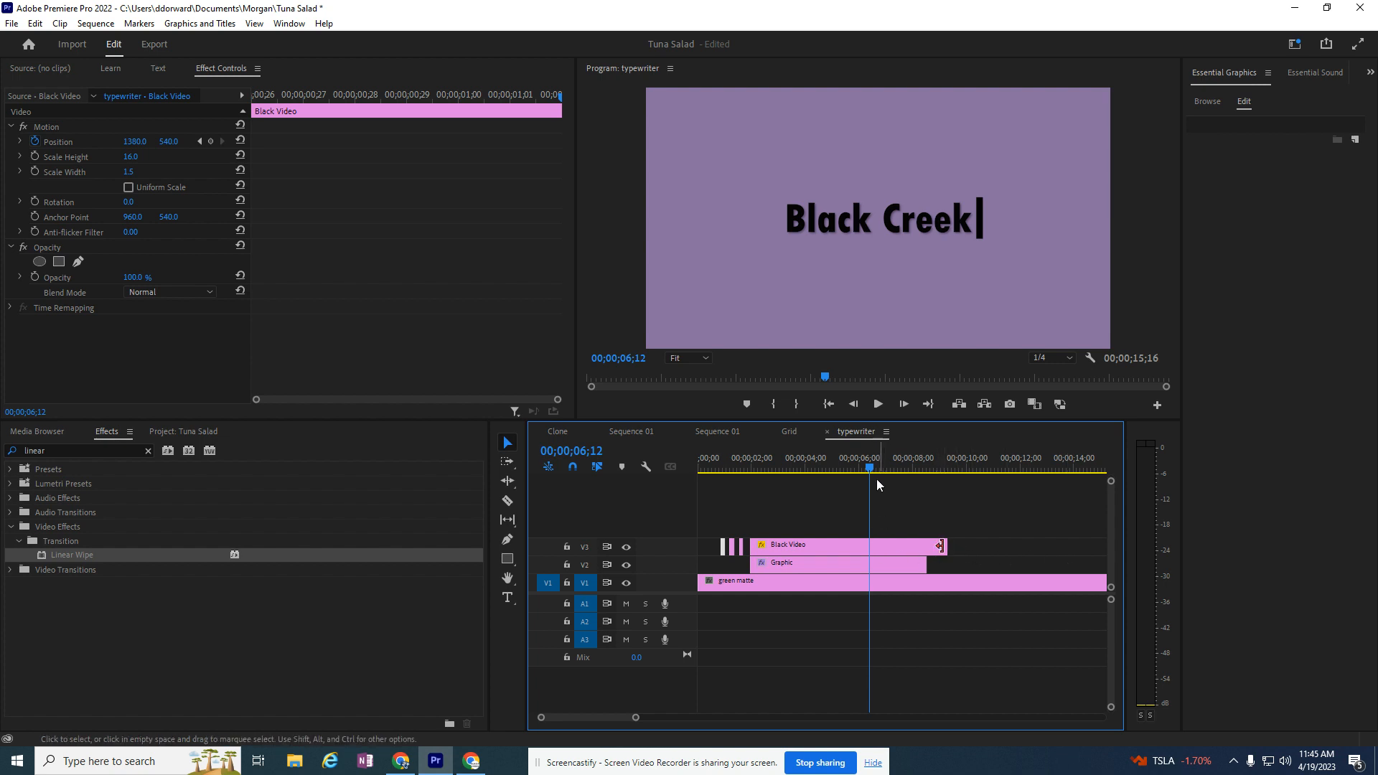
{"action": "left_click_drag", "start_coordinate": [869, 470], "coordinate": [782, 473]}
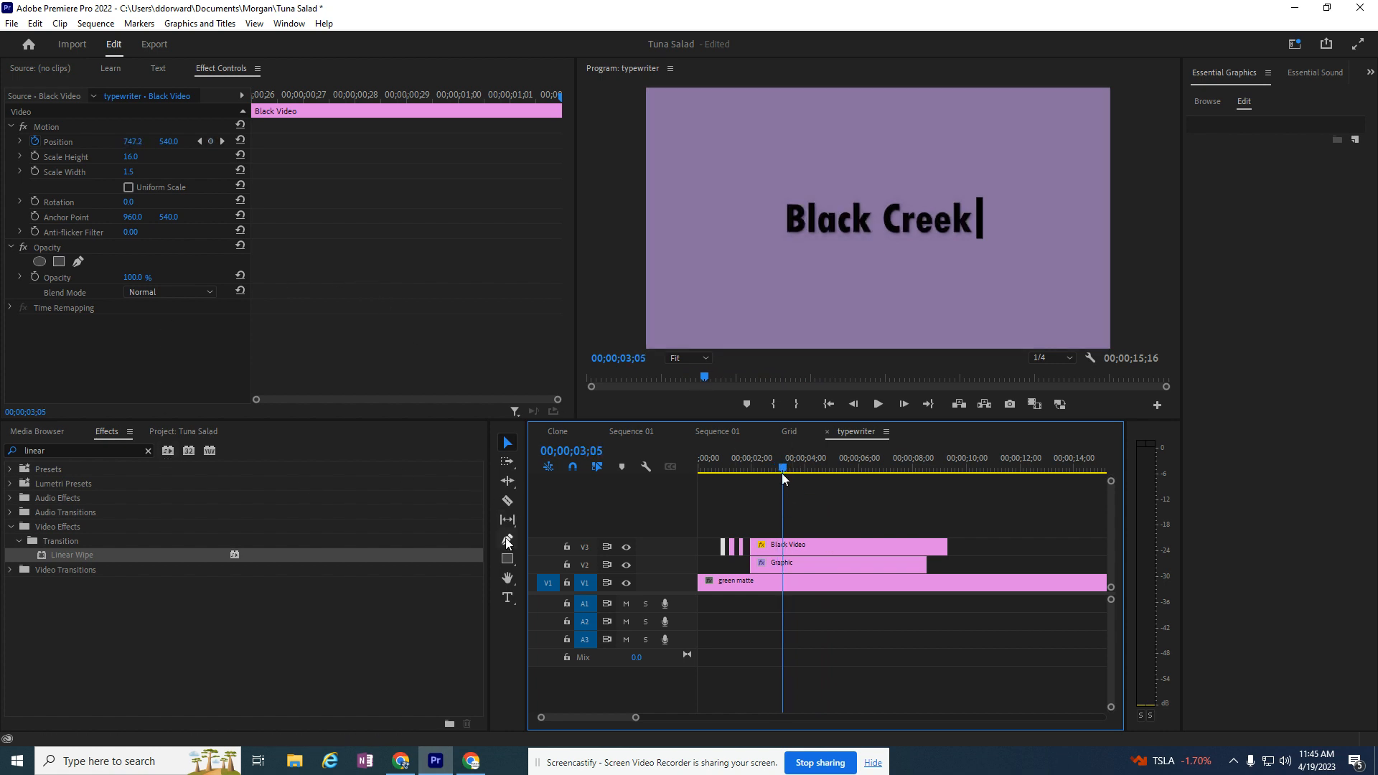
{"action": "left_click", "coordinate": [508, 501]}
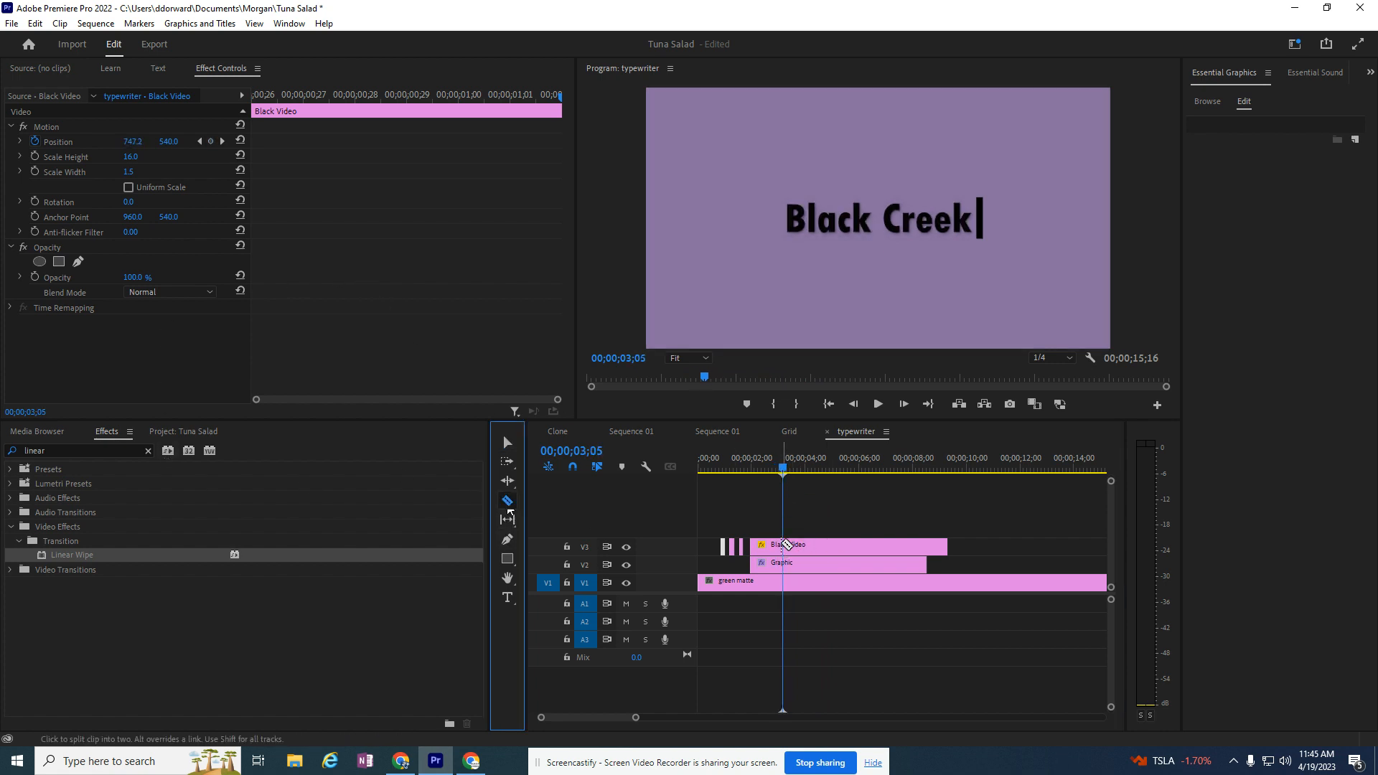
{"action": "left_click", "coordinate": [786, 544]}
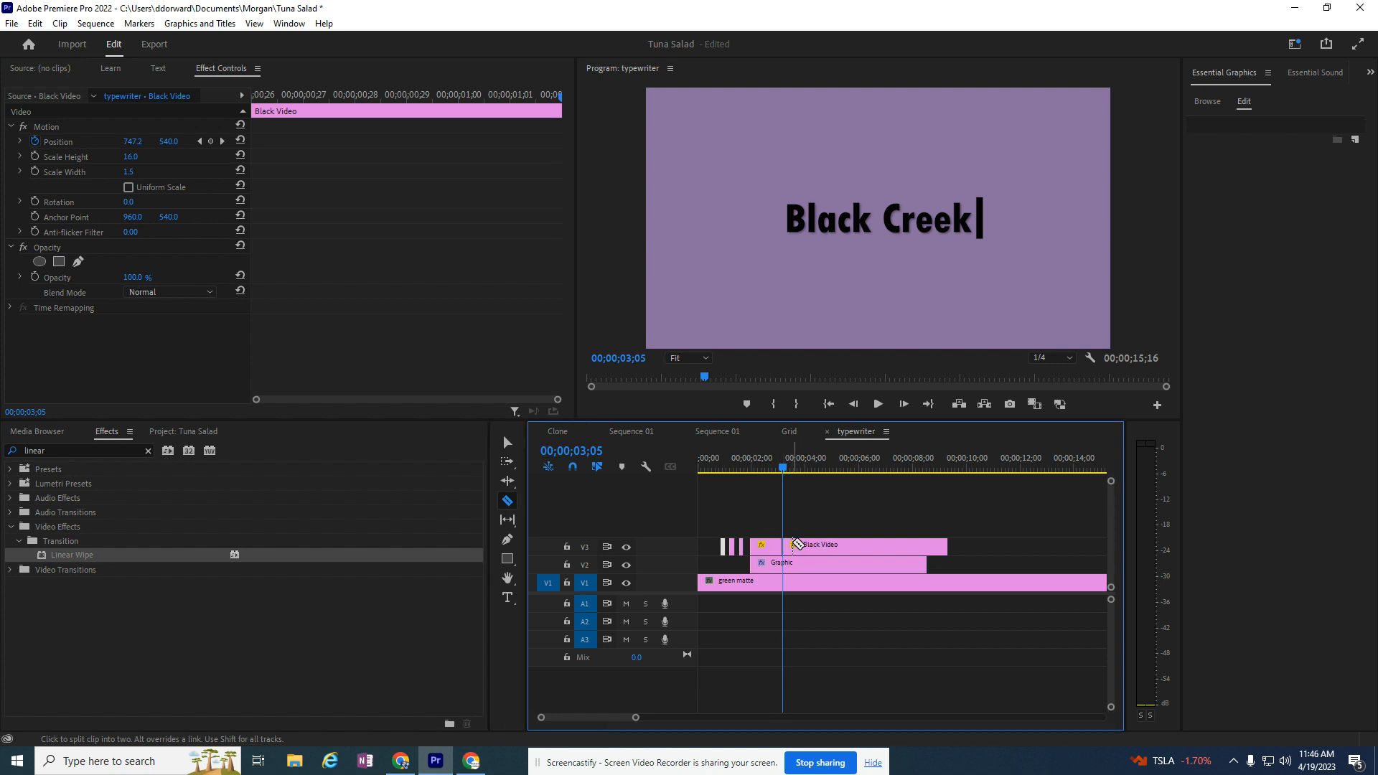
{"action": "left_click_drag", "start_coordinate": [635, 718], "coordinate": [616, 718]}
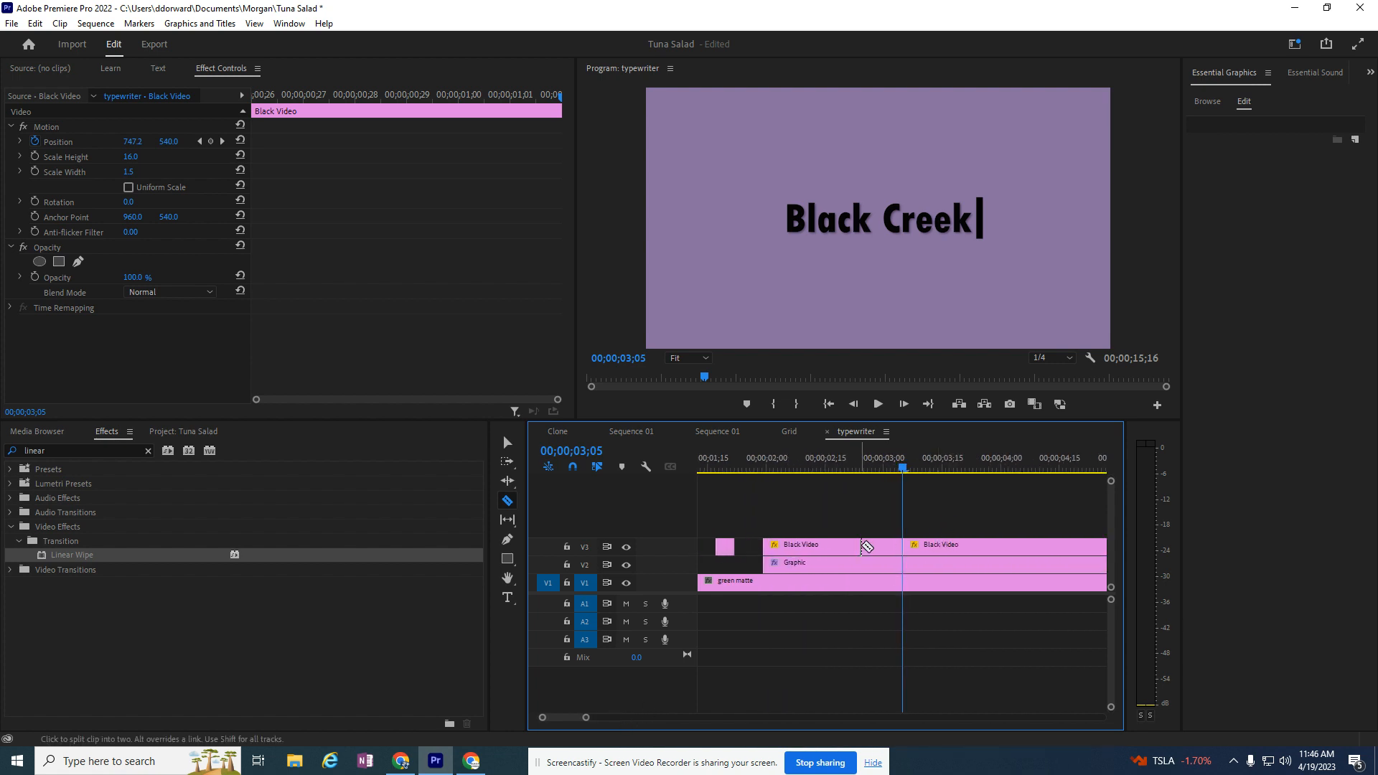
{"action": "left_click", "coordinate": [916, 545]}
{"action": "left_click", "coordinate": [926, 546]}
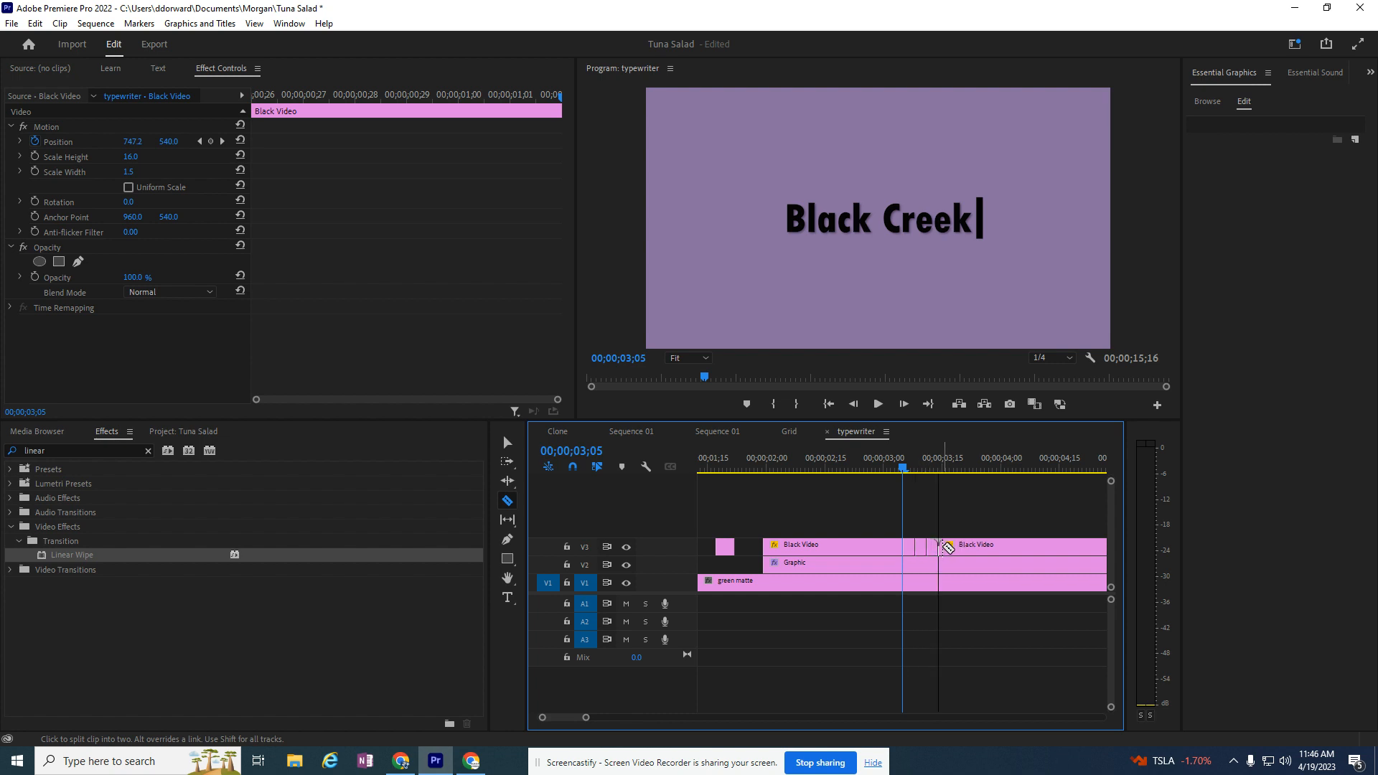
{"action": "left_click", "coordinate": [951, 547]}
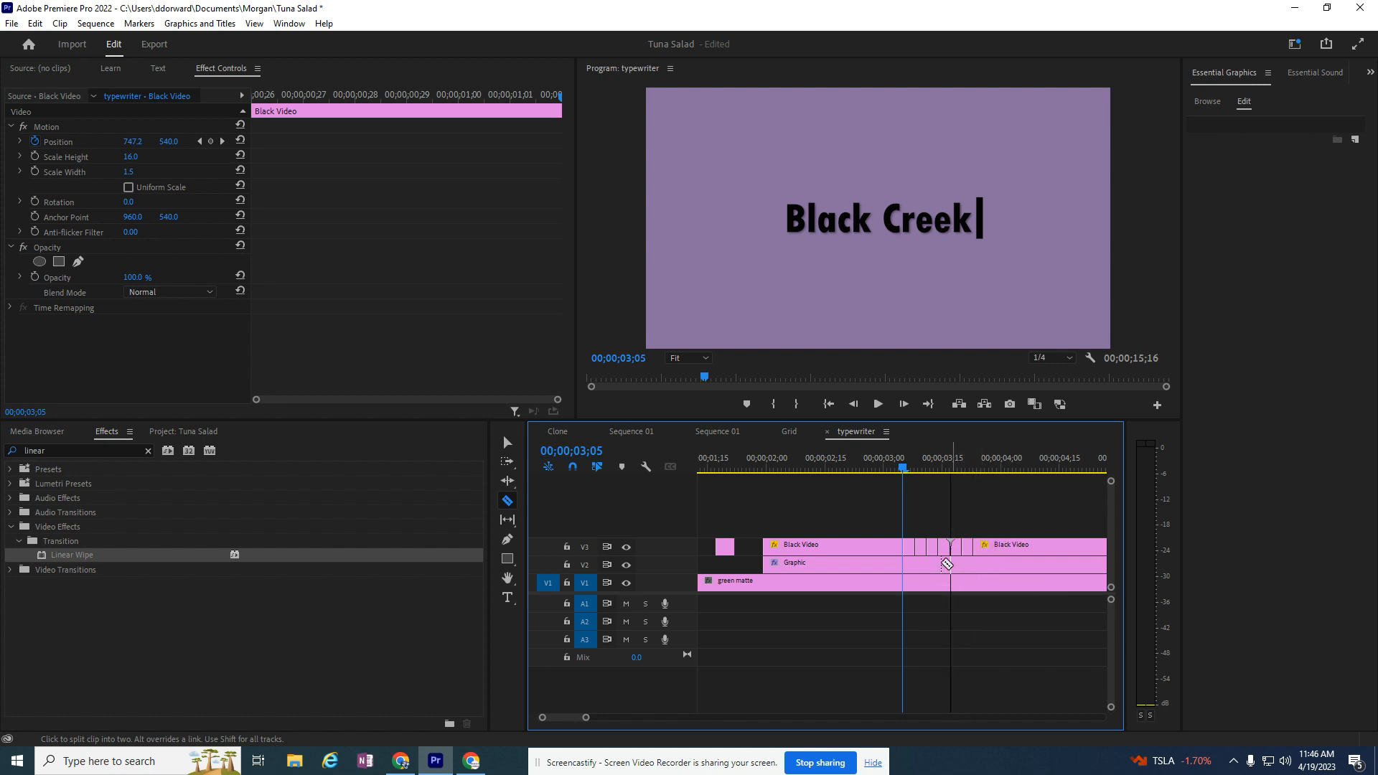
Step: Delete every other short Black Video piece after the title reveal to leave evenly spaced gaps between the cursor blinks
{"action": "left_click", "coordinate": [507, 443]}
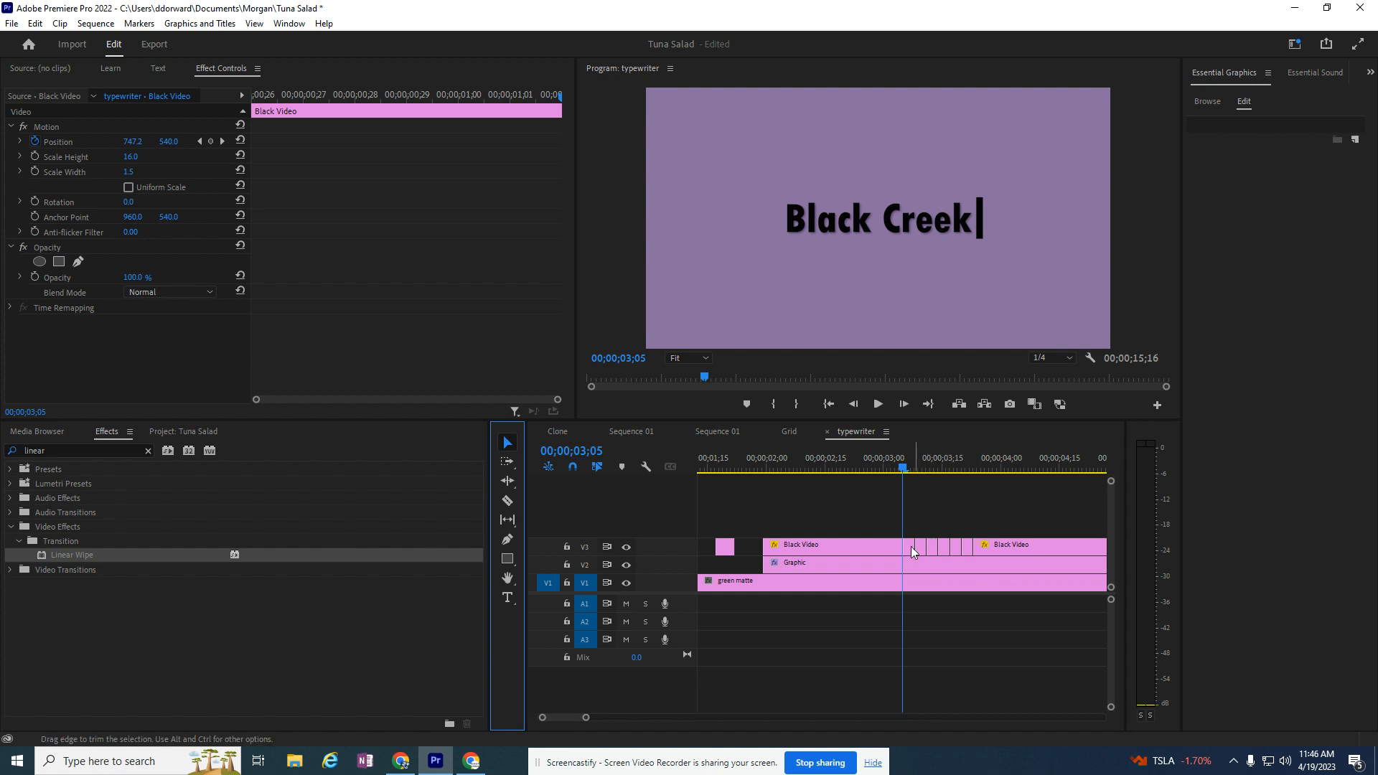
{"action": "left_click", "coordinate": [920, 547]}
{"action": "key", "text": "Delete"}
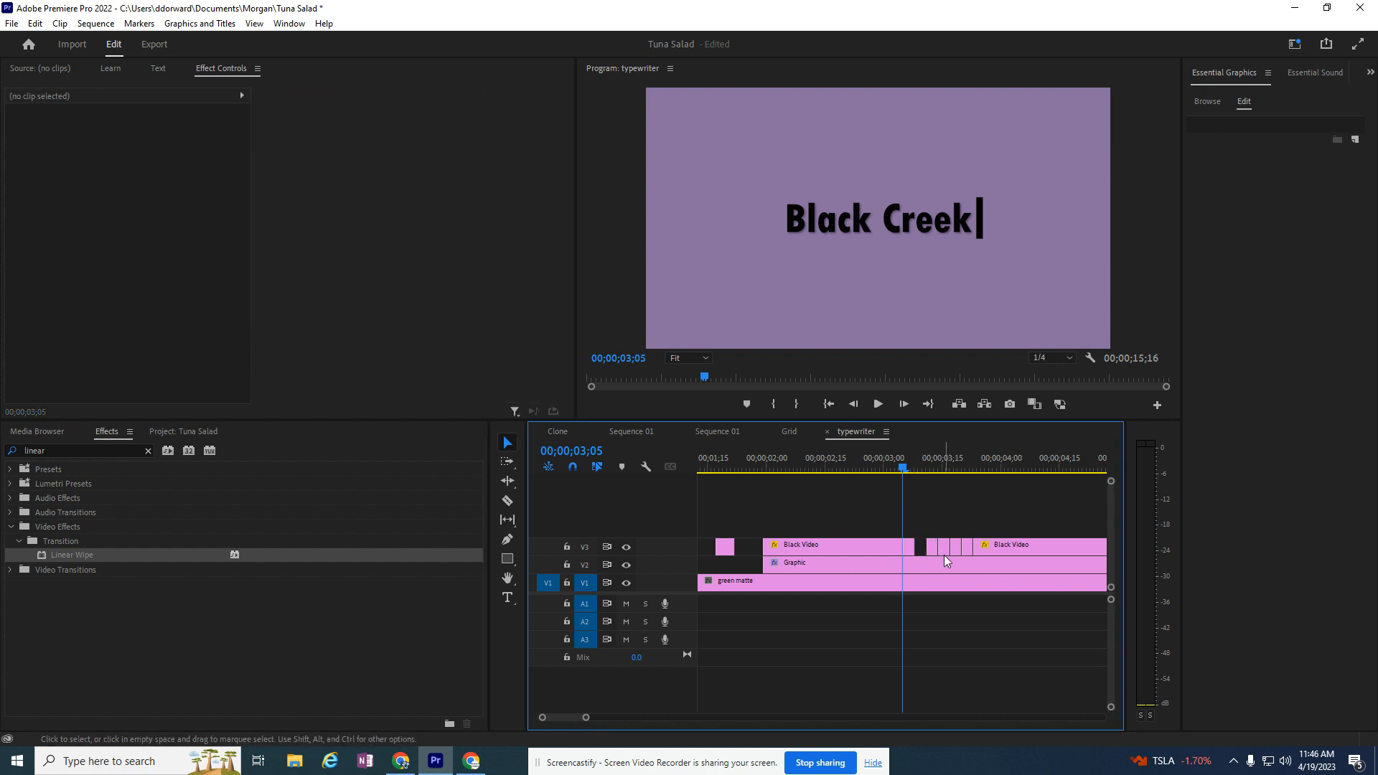
{"action": "left_click", "coordinate": [944, 550]}
{"action": "key", "text": "Delete"}
{"action": "left_click", "coordinate": [967, 549]}
{"action": "key", "text": "Delete"}
{"action": "left_click", "coordinate": [1005, 545]}
{"action": "key", "text": "Delete"}
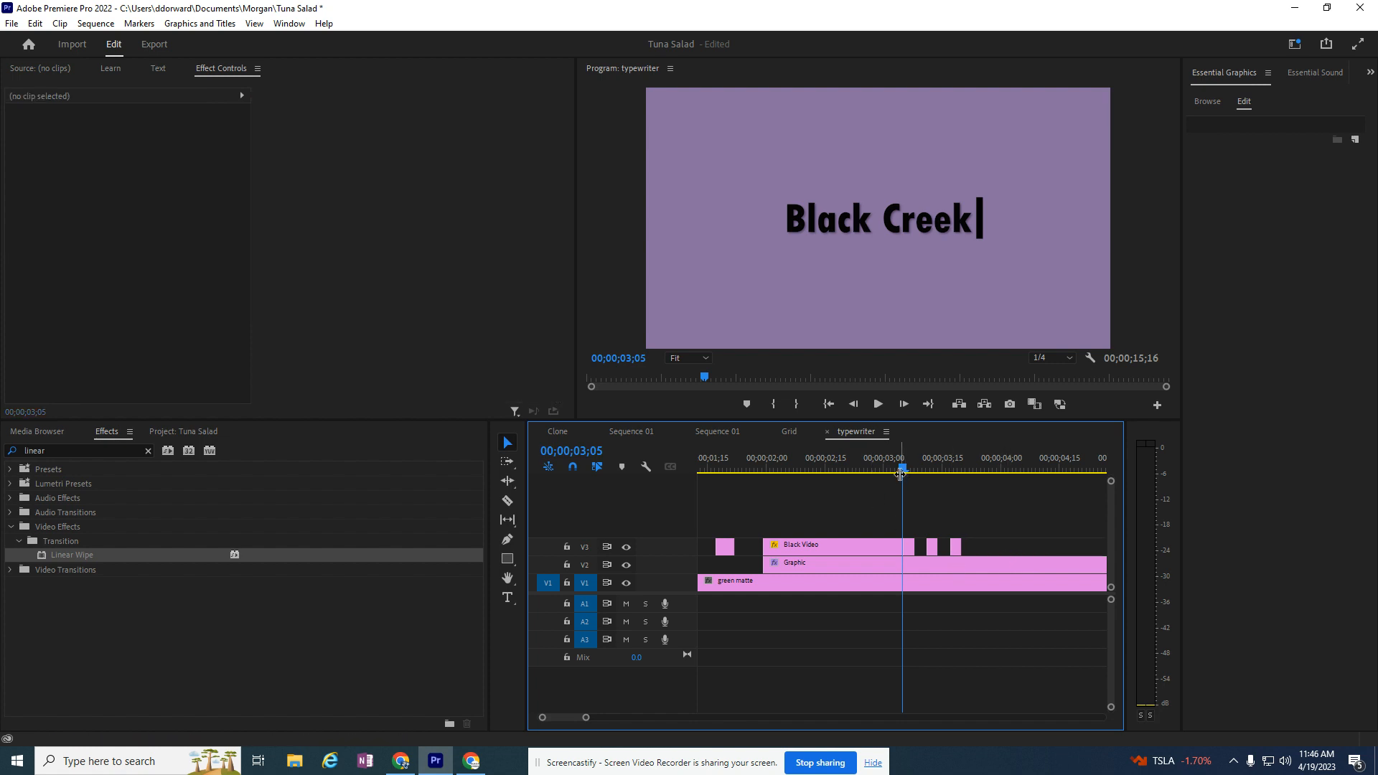
{"action": "key", "text": "ctrl+z"}
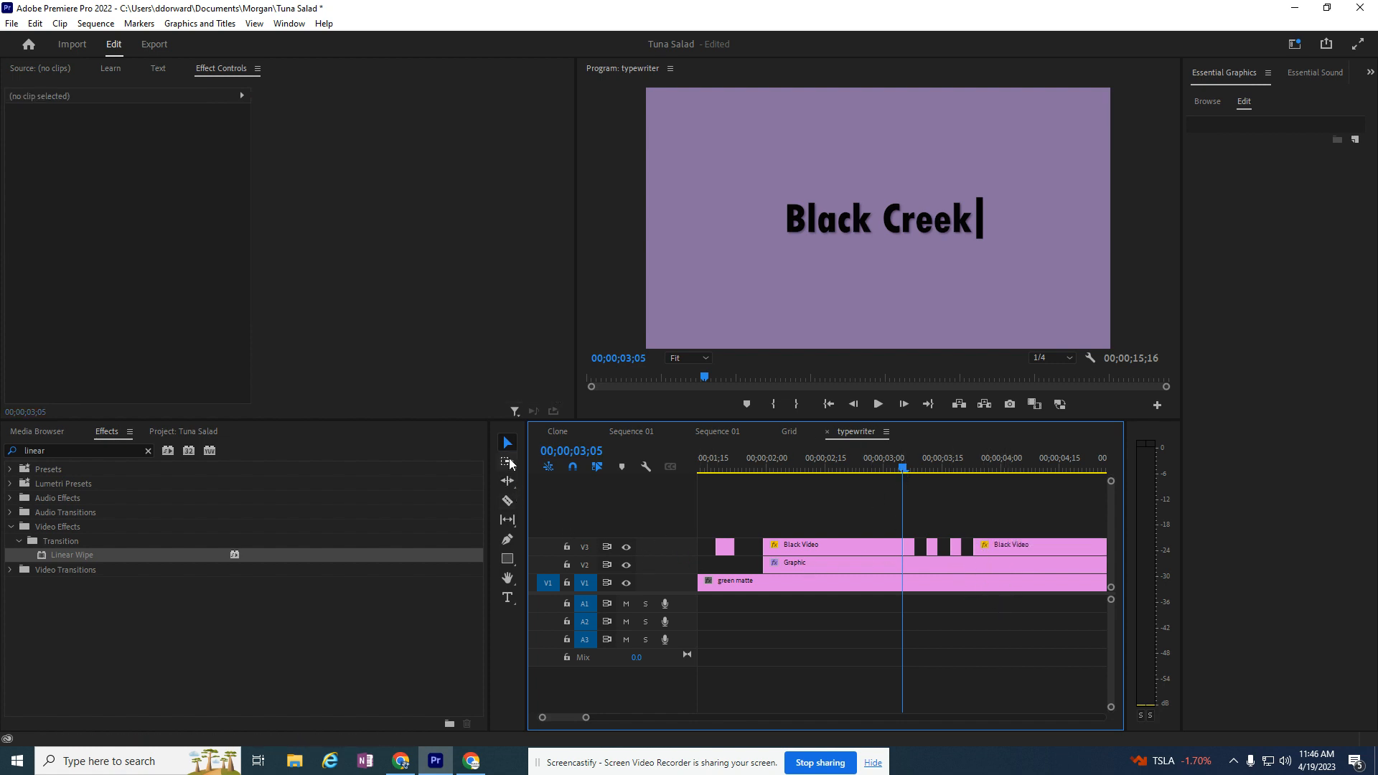
Step: Razor one more short blink piece off the start of the last Black Video clip and delete the long remainder
{"action": "left_click", "coordinate": [507, 500]}
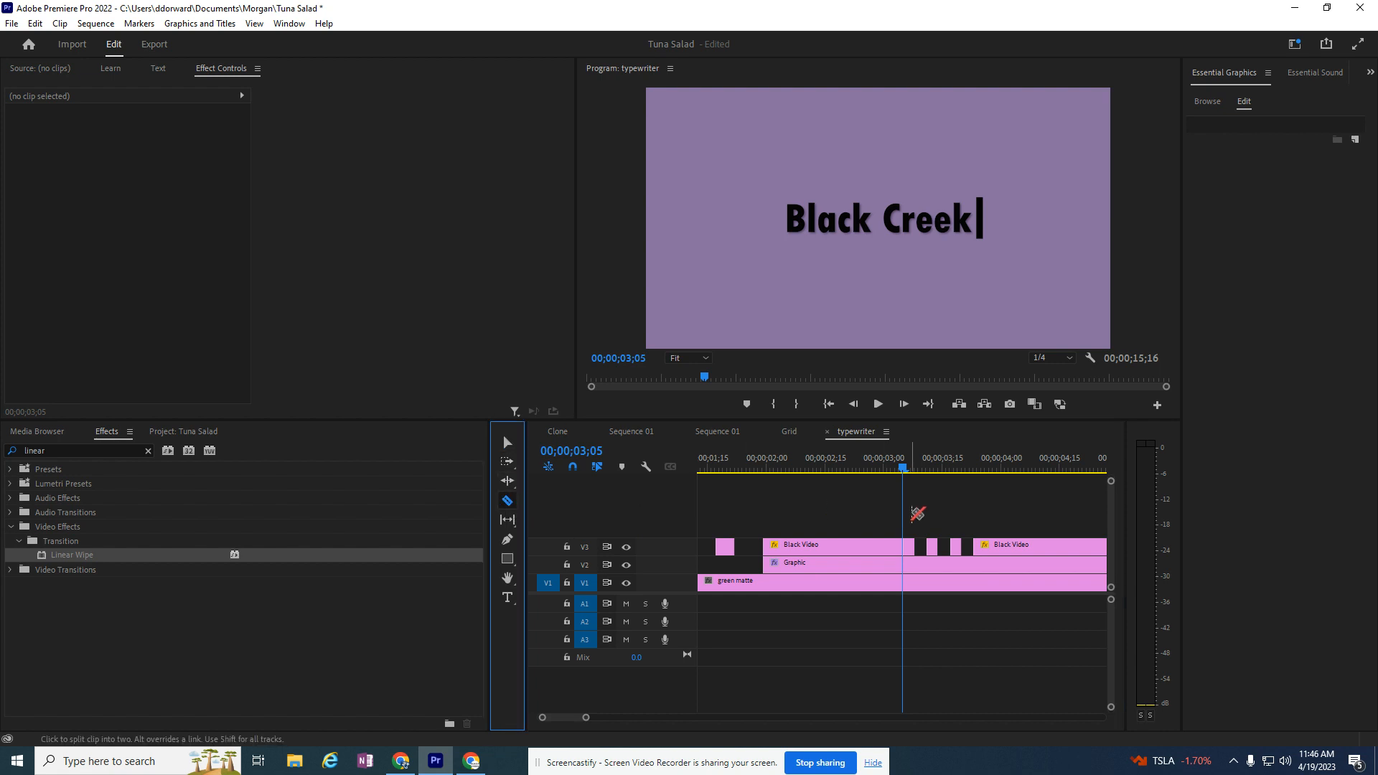
{"action": "left_click", "coordinate": [986, 546]}
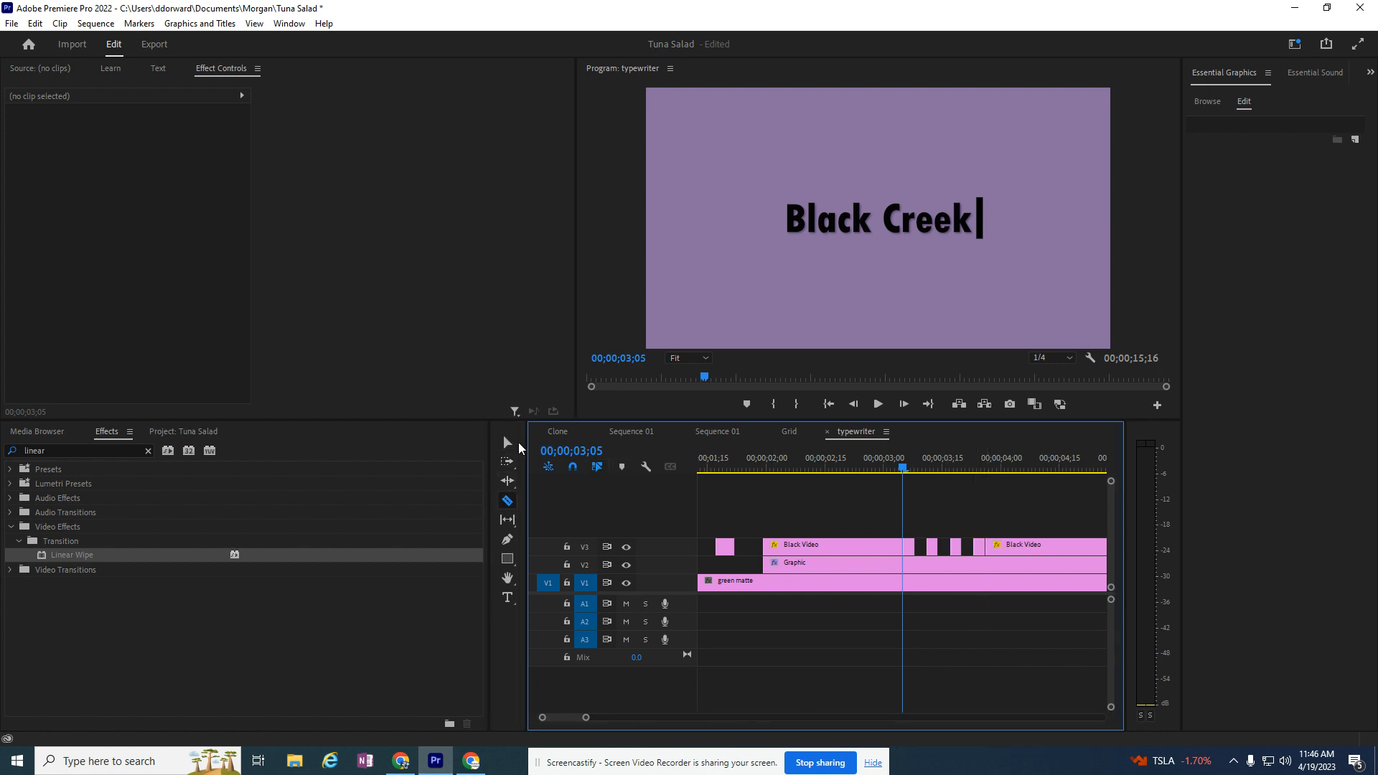
{"action": "left_click", "coordinate": [511, 443]}
{"action": "left_click", "coordinate": [1018, 548]}
{"action": "key", "text": "Delete"}
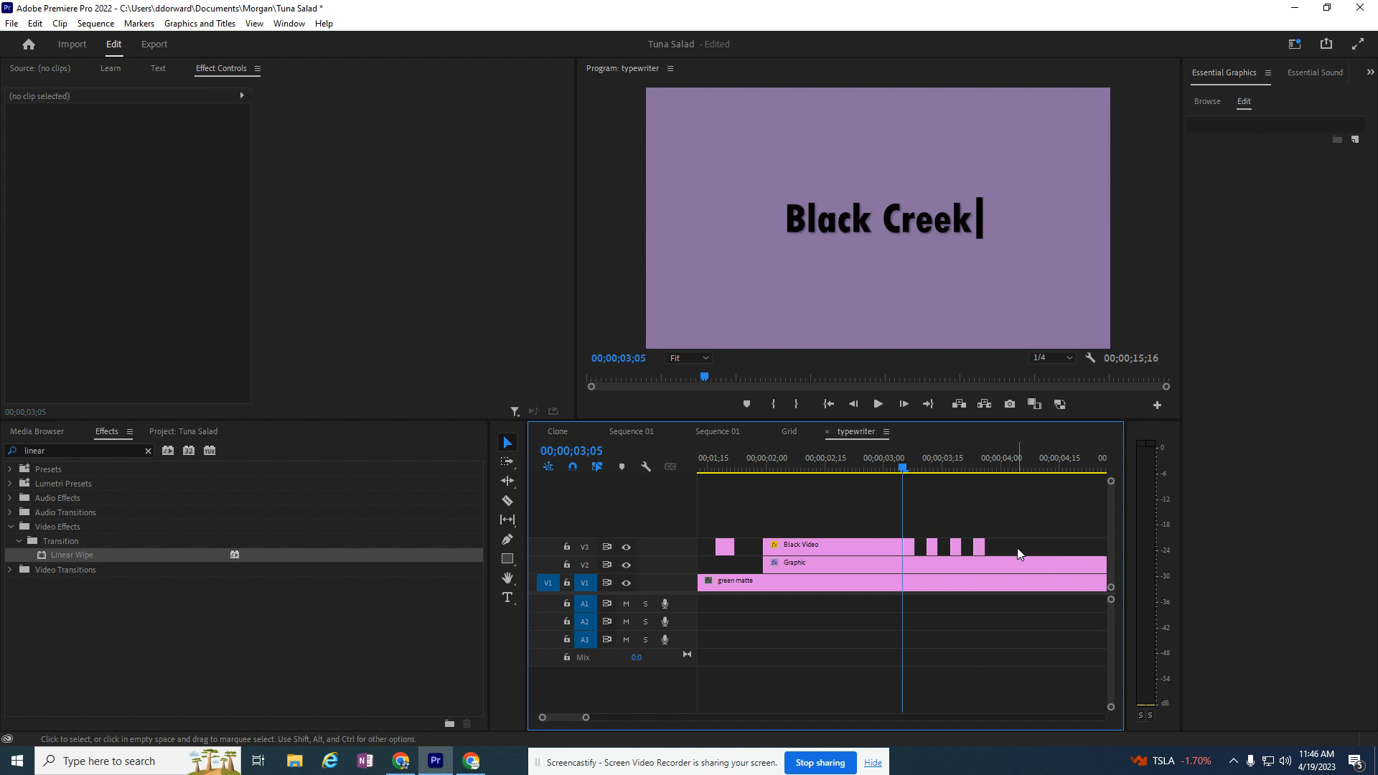
Step: Play the sequence from the start to review the cursor blinks around the title reveal, and return the playhead to the beginning
{"action": "key", "text": "Home"}
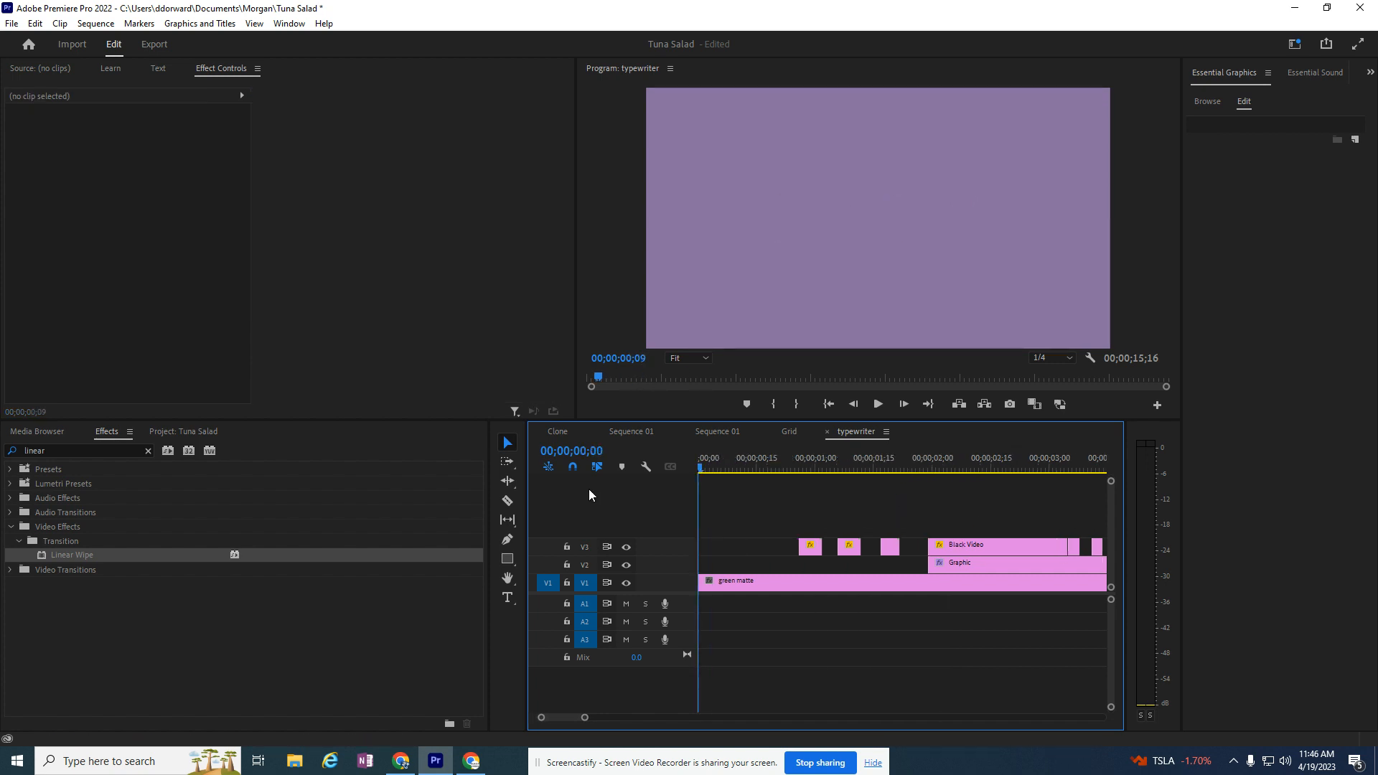
{"action": "left_click", "coordinate": [878, 404]}
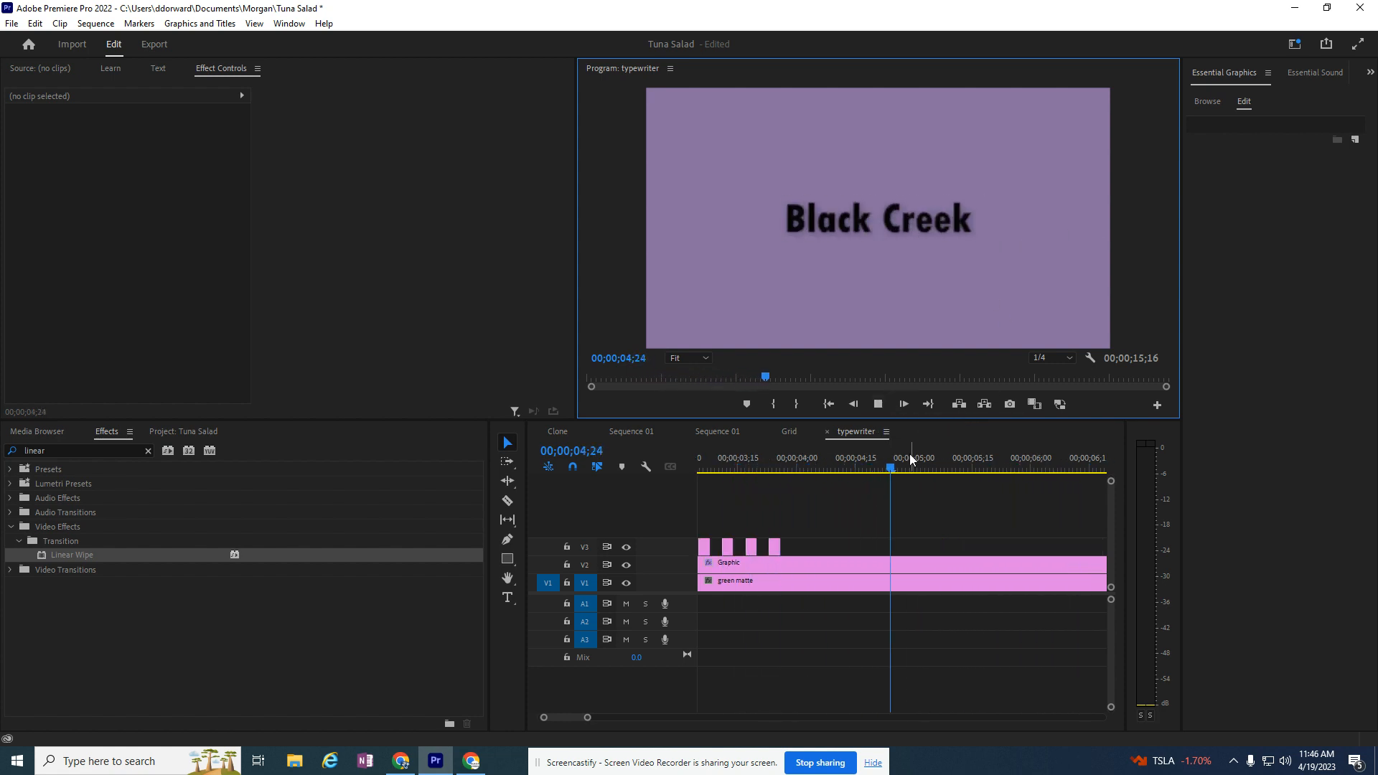
{"action": "left_click", "coordinate": [878, 404]}
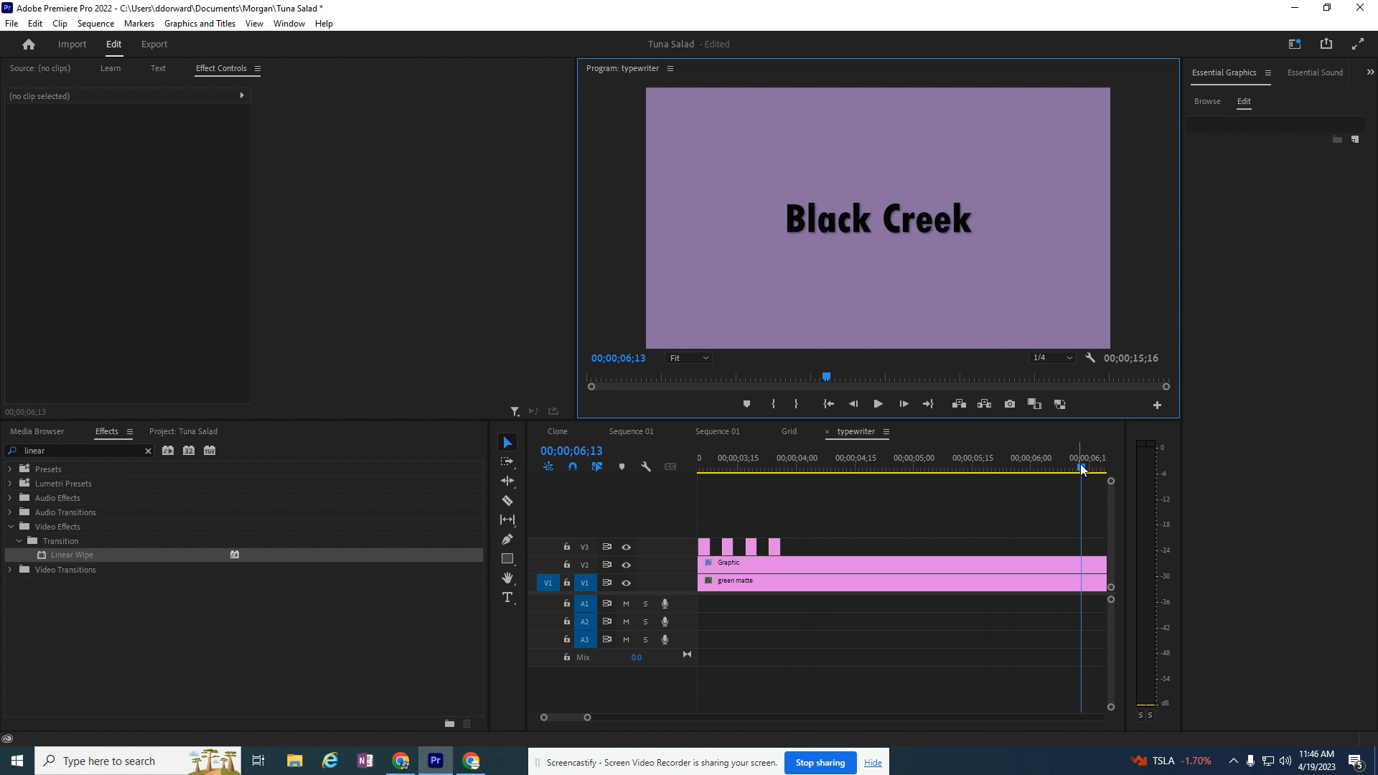
{"action": "left_click_drag", "start_coordinate": [1081, 468], "coordinate": [651, 475]}
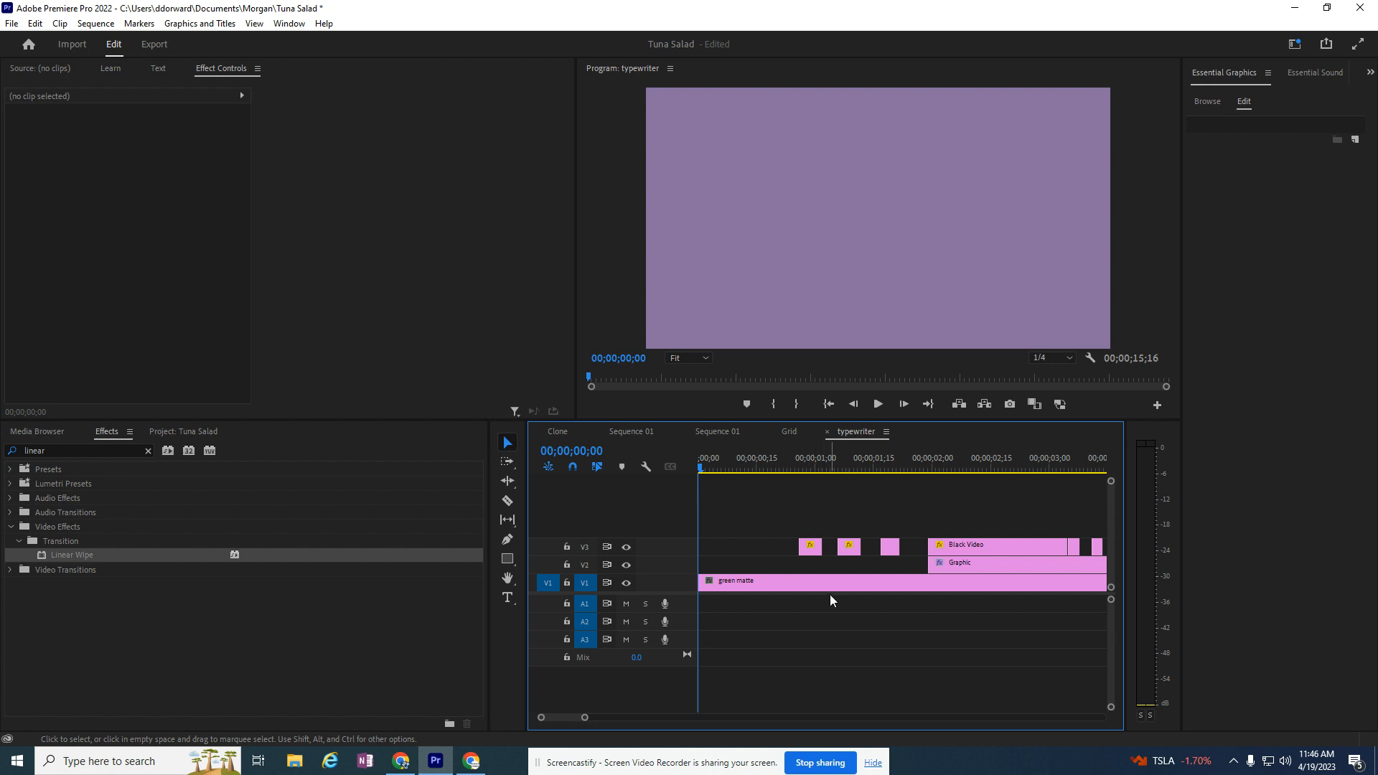